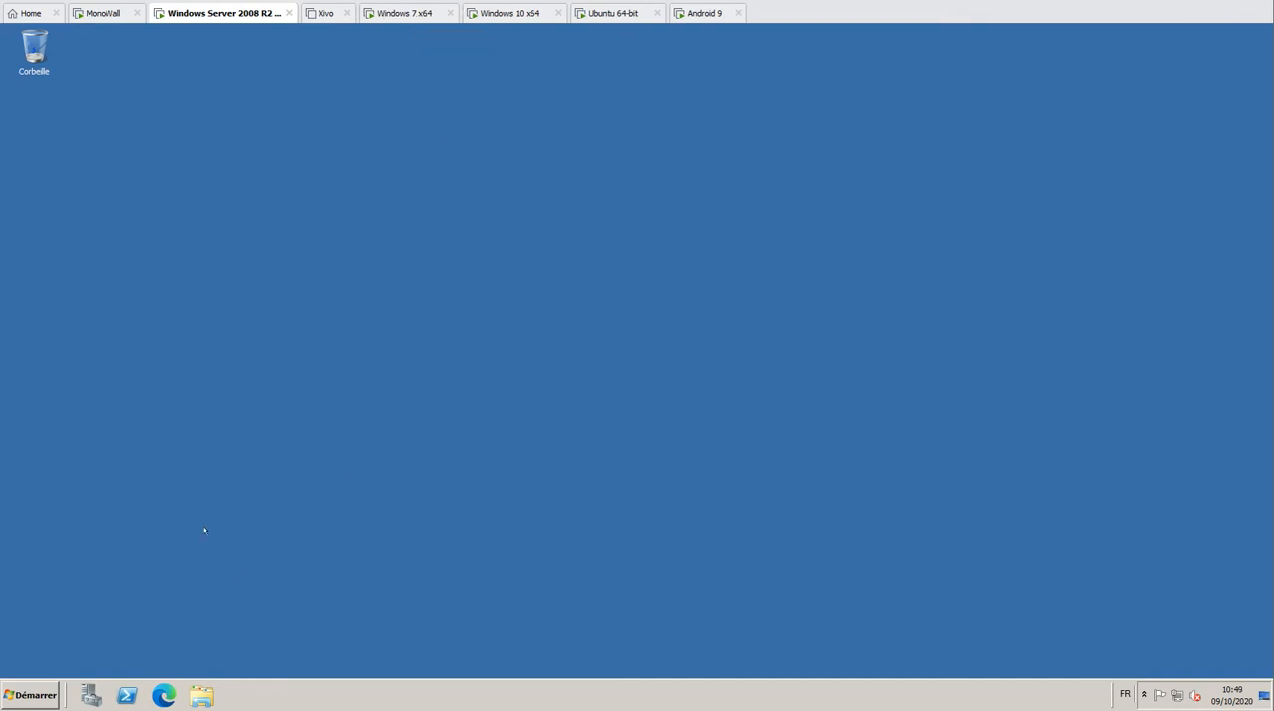
Copy the tightvnc-2.8.27-gpl-setup-64bit installer from the Applications folder on the DONNEES (E:) drive
{"action": "left_click", "coordinate": [201, 694]}
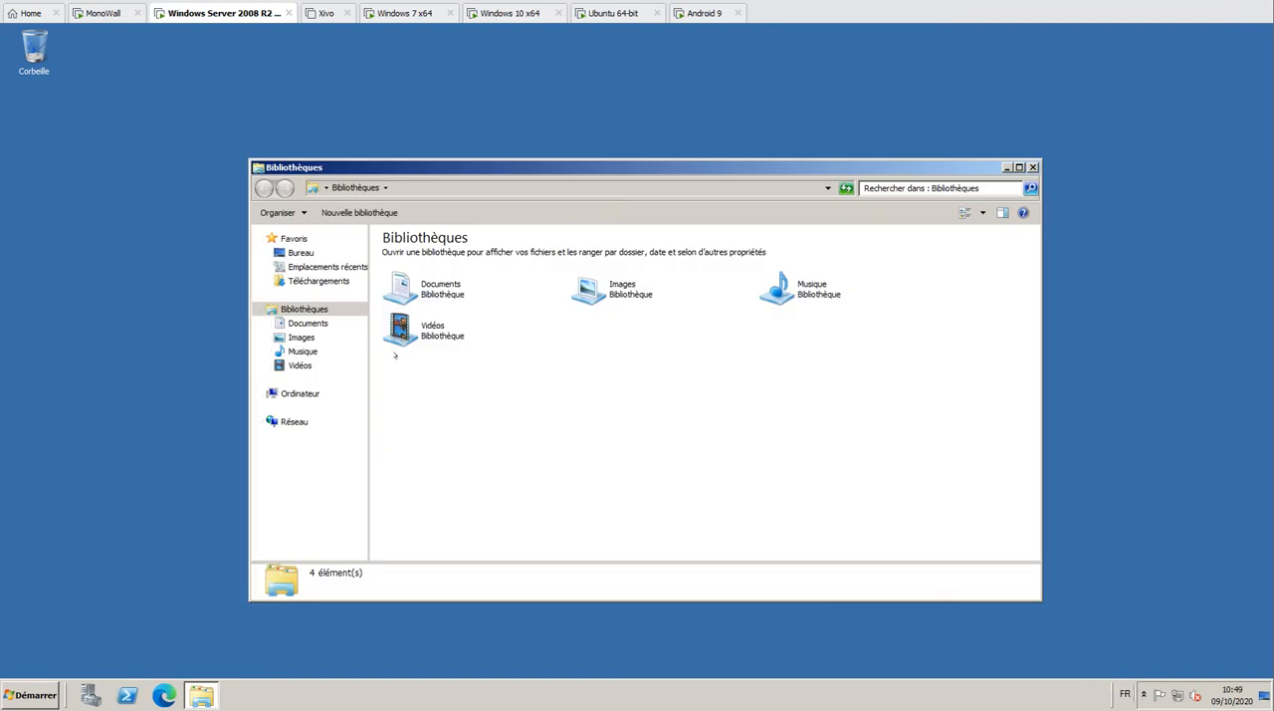
{"action": "left_click", "coordinate": [299, 393]}
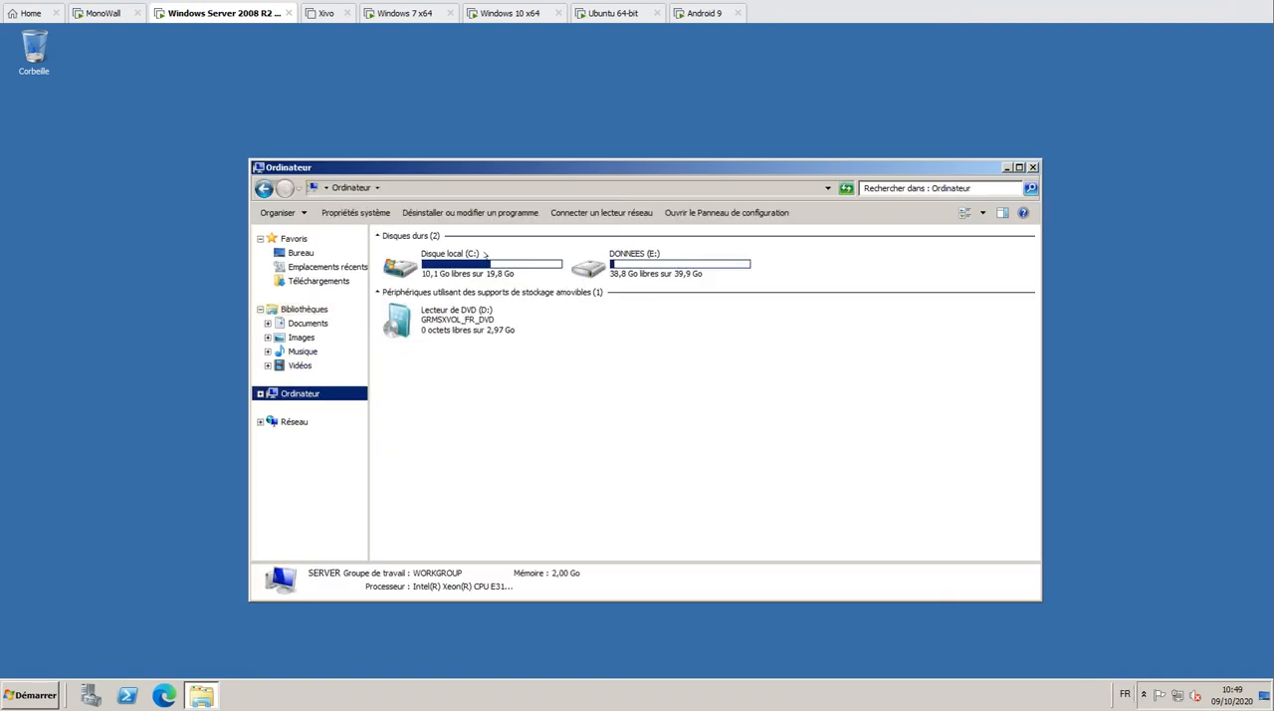
{"action": "left_click", "coordinate": [601, 255]}
{"action": "double_click", "coordinate": [601, 254]}
{"action": "double_click", "coordinate": [416, 254]}
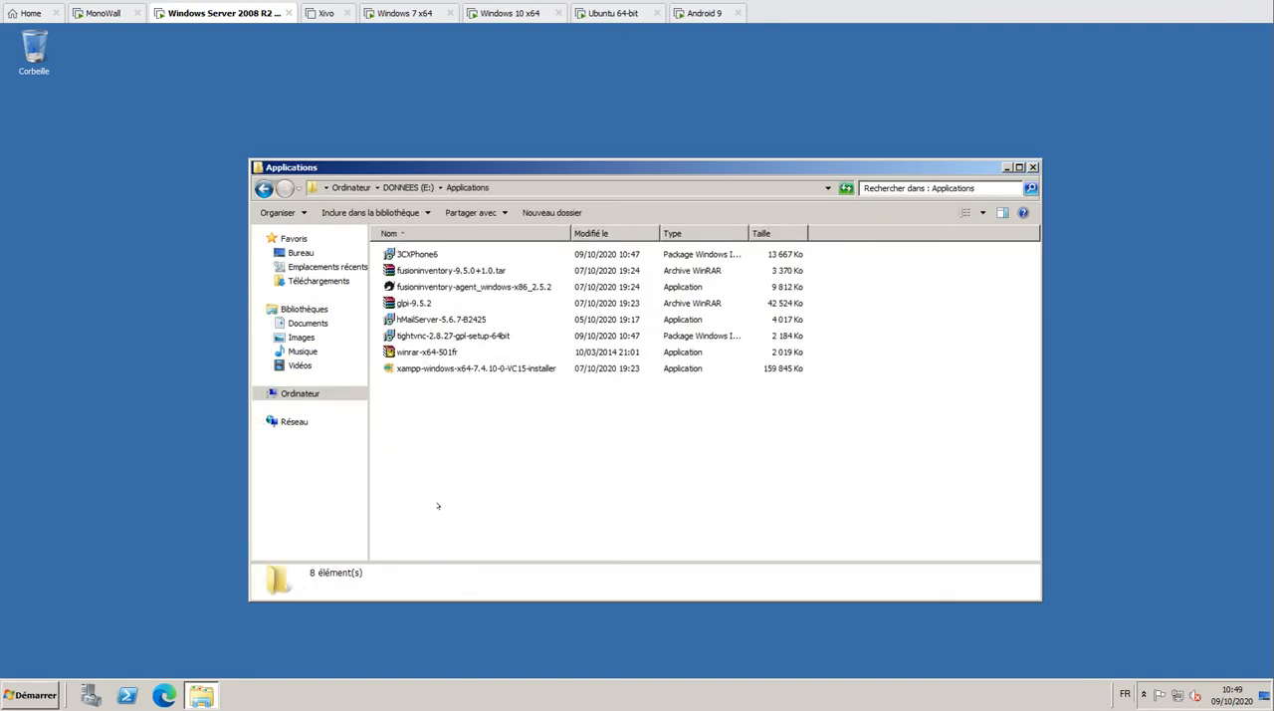
{"action": "left_click", "coordinate": [426, 336]}
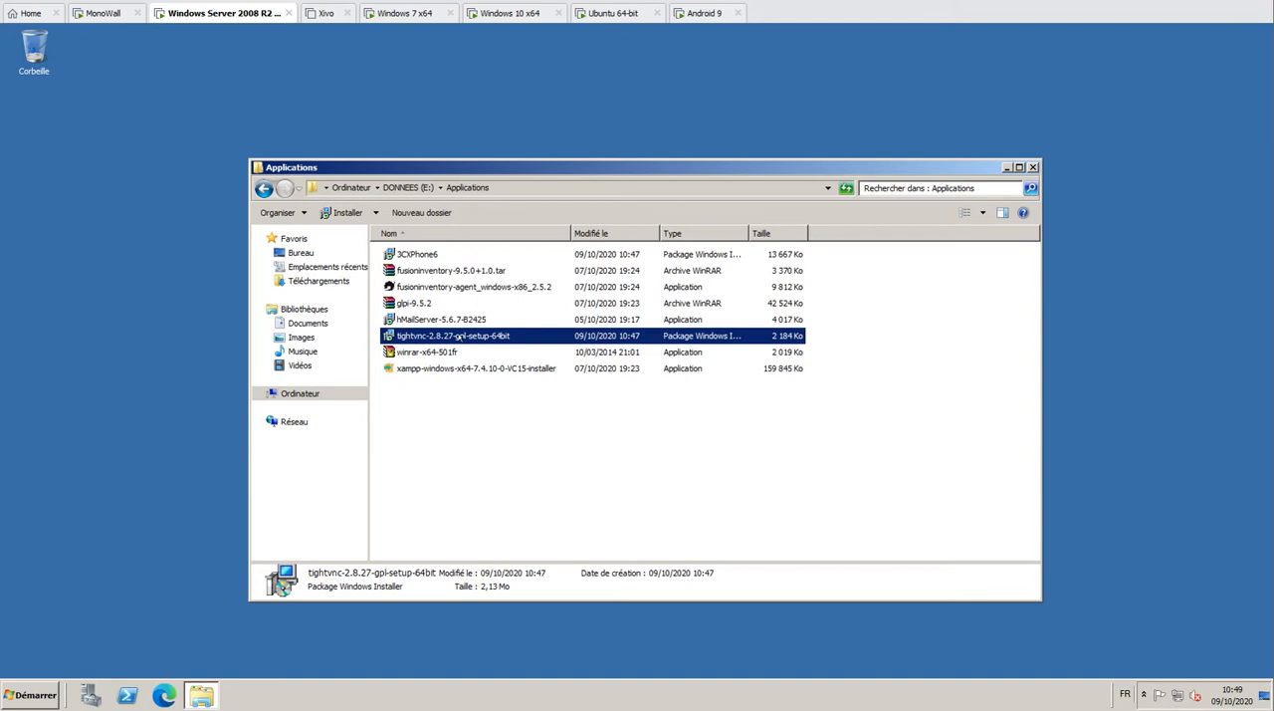
{"action": "right_click", "coordinate": [460, 336]}
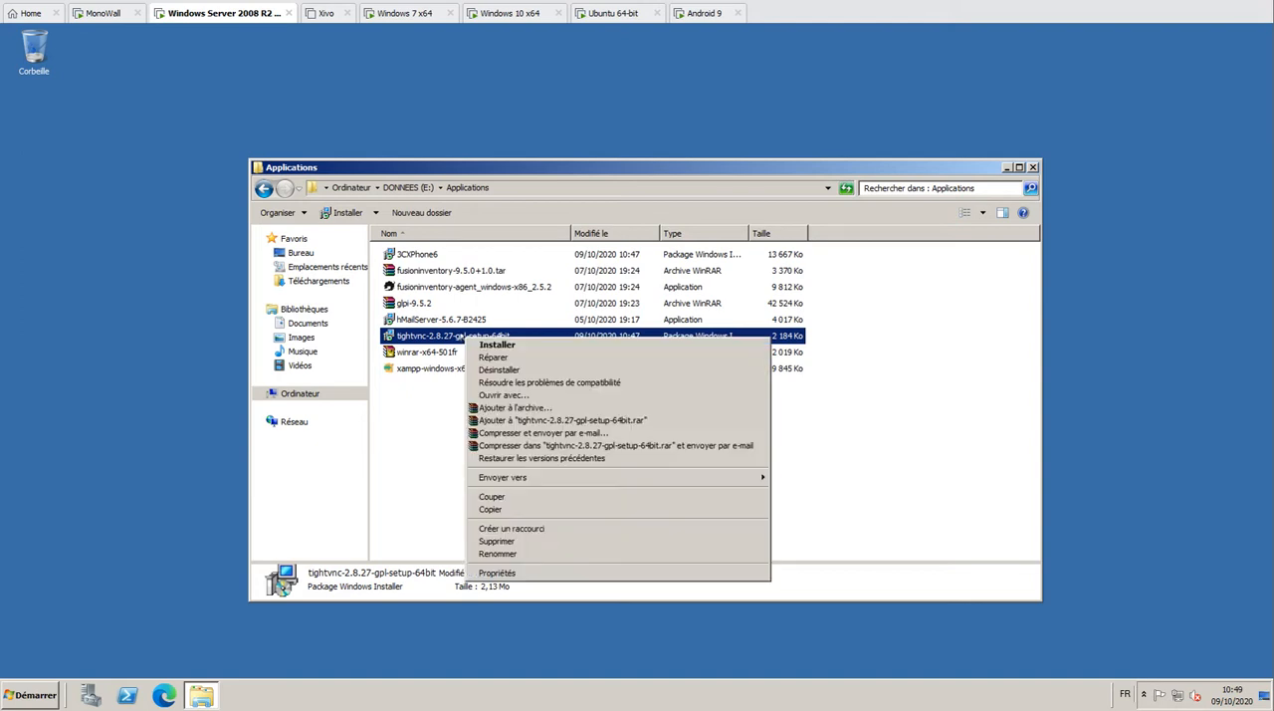
{"action": "left_click", "coordinate": [511, 508]}
Paste the copied TightVNC installer into the shared Commun folder on the DONNEES (E:) drive
{"action": "left_click", "coordinate": [300, 393]}
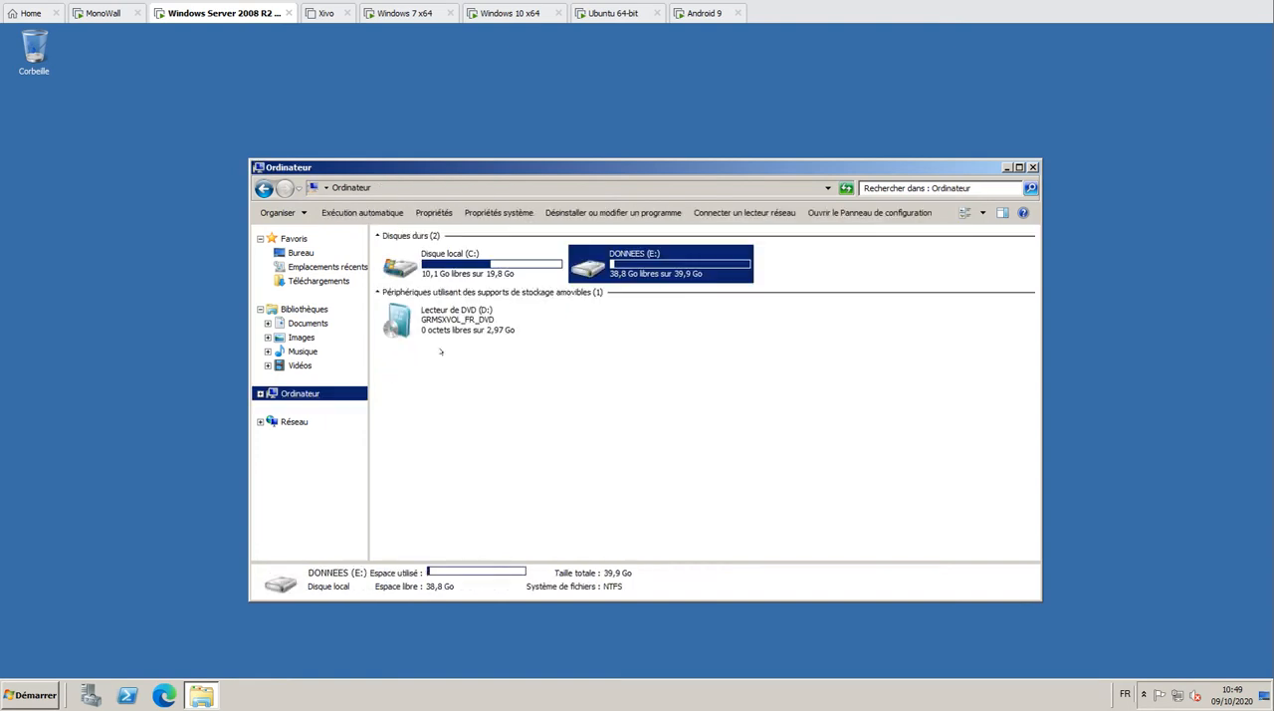
{"action": "double_click", "coordinate": [610, 265]}
{"action": "double_click", "coordinate": [411, 287]}
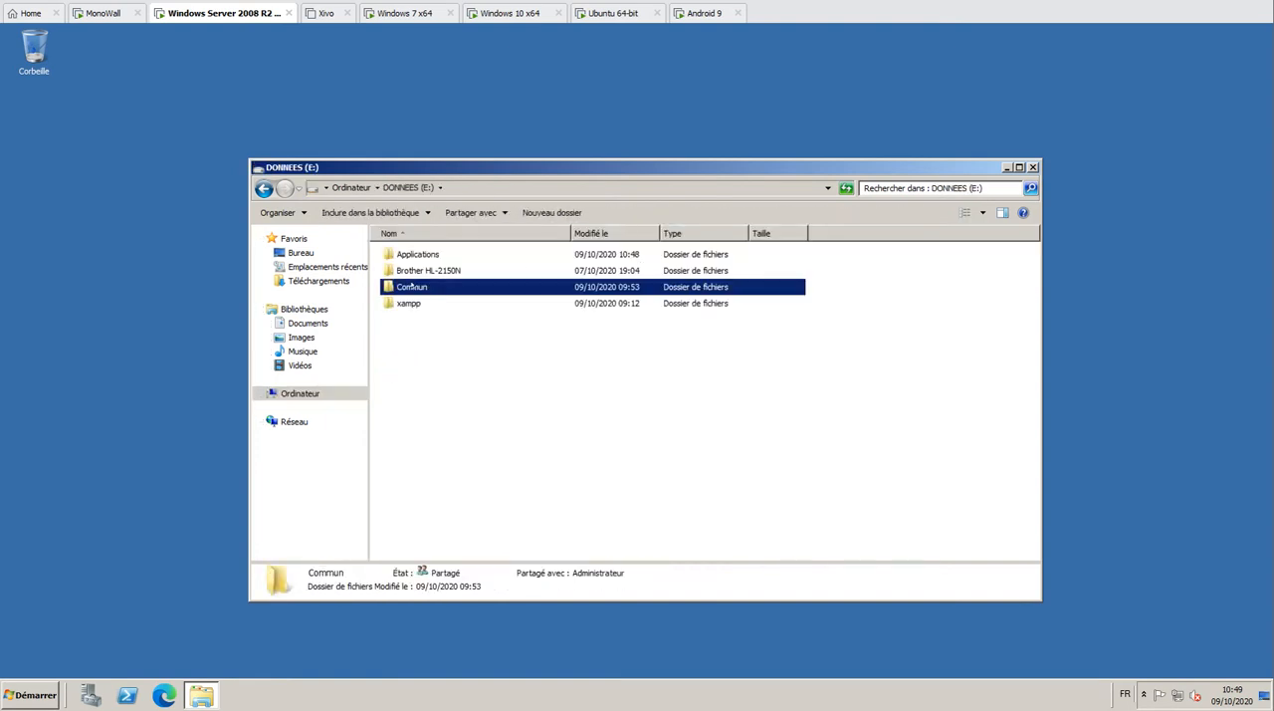
{"action": "right_click", "coordinate": [427, 384]}
{"action": "left_click", "coordinate": [465, 467]}
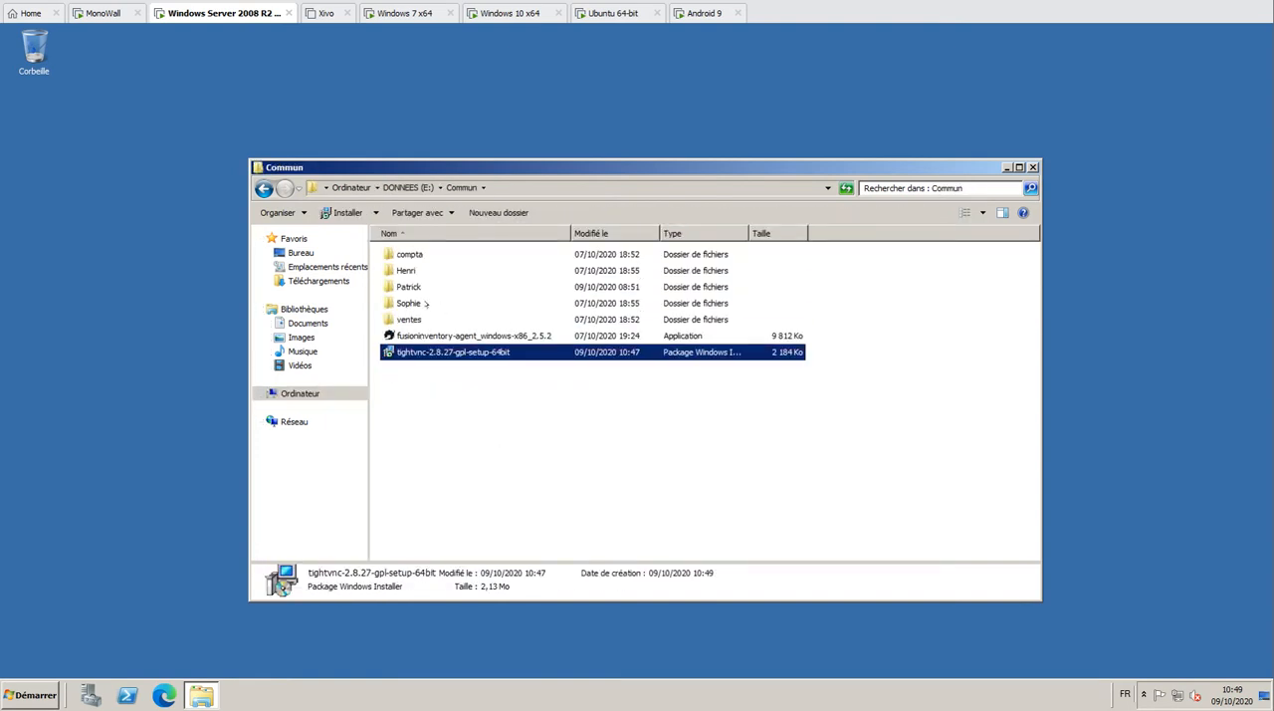
Switch to the Windows 7 x64 virtual machine and run the TightVNC installer from the commun (Z:) network drive
{"action": "left_click", "coordinate": [399, 14]}
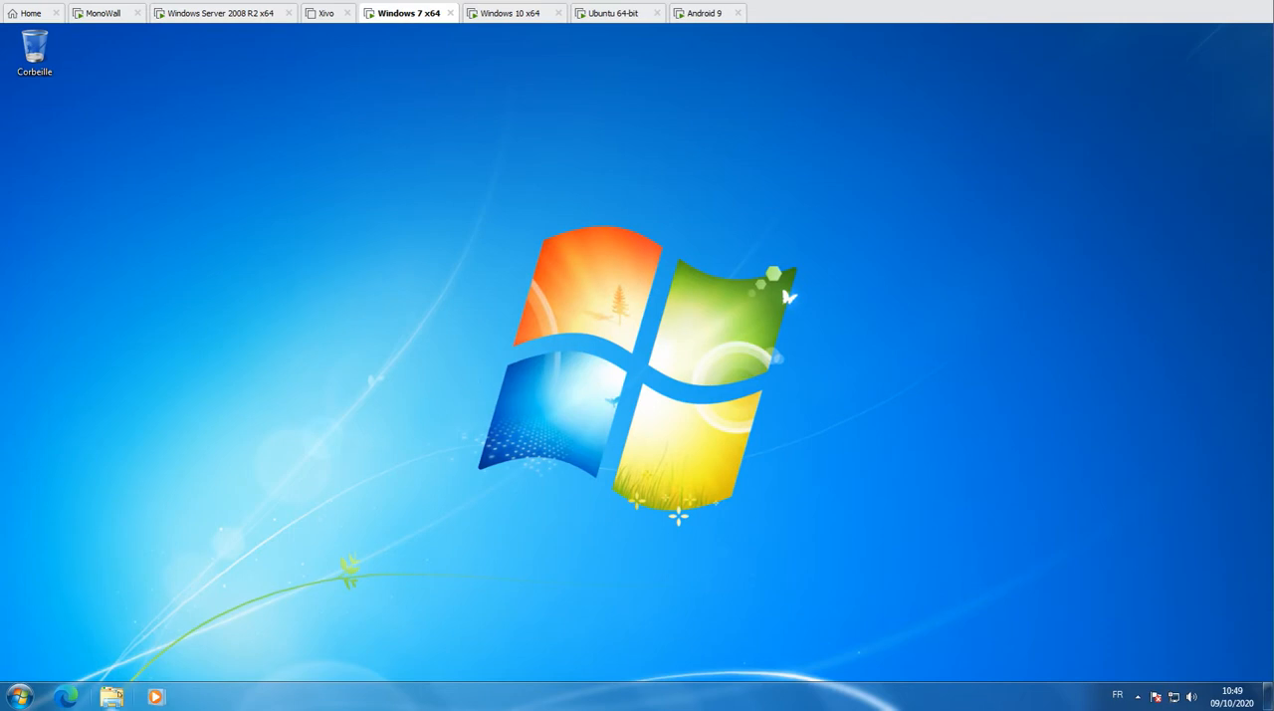
{"action": "left_click", "coordinate": [111, 696]}
{"action": "left_click", "coordinate": [302, 394]}
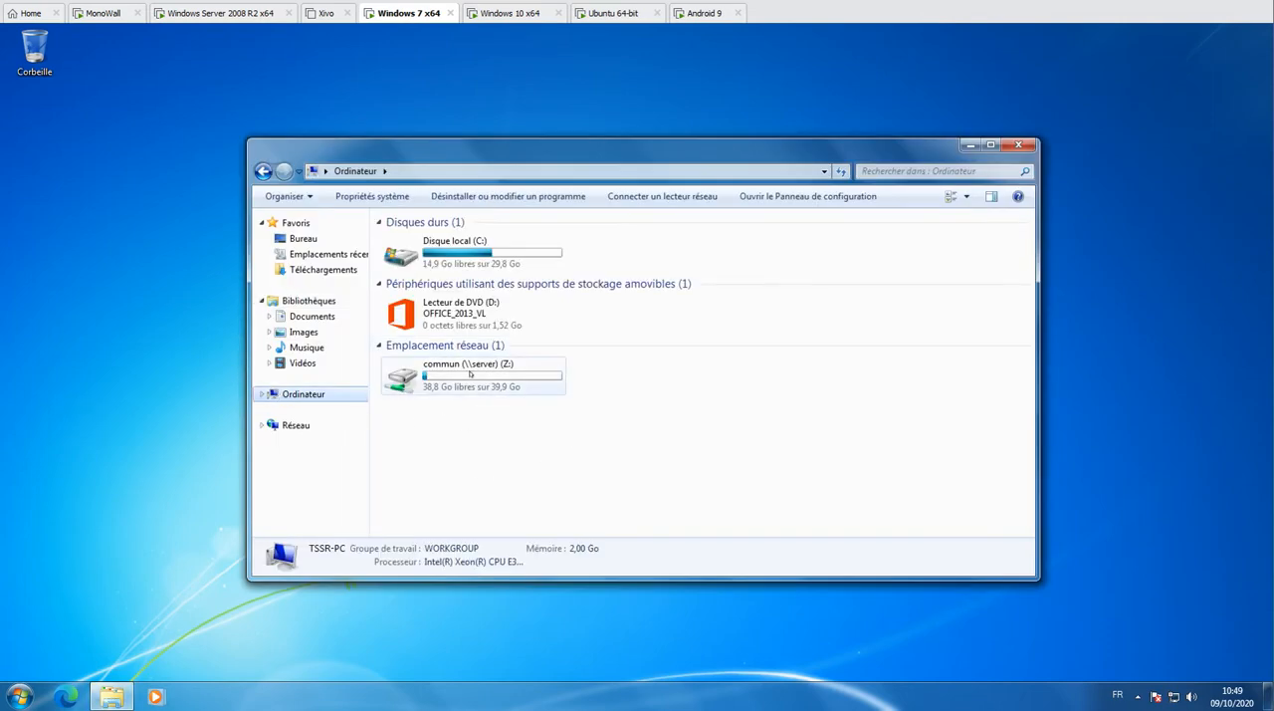
{"action": "double_click", "coordinate": [470, 373]}
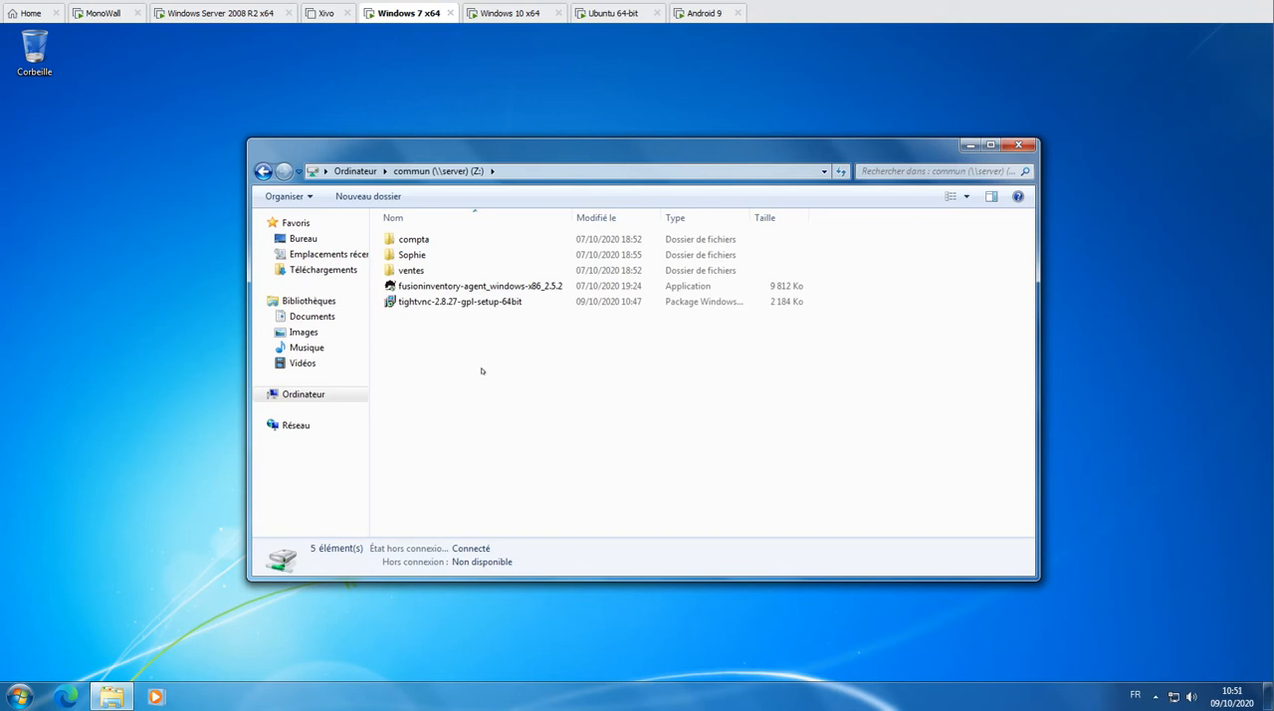
{"action": "double_click", "coordinate": [459, 301]}
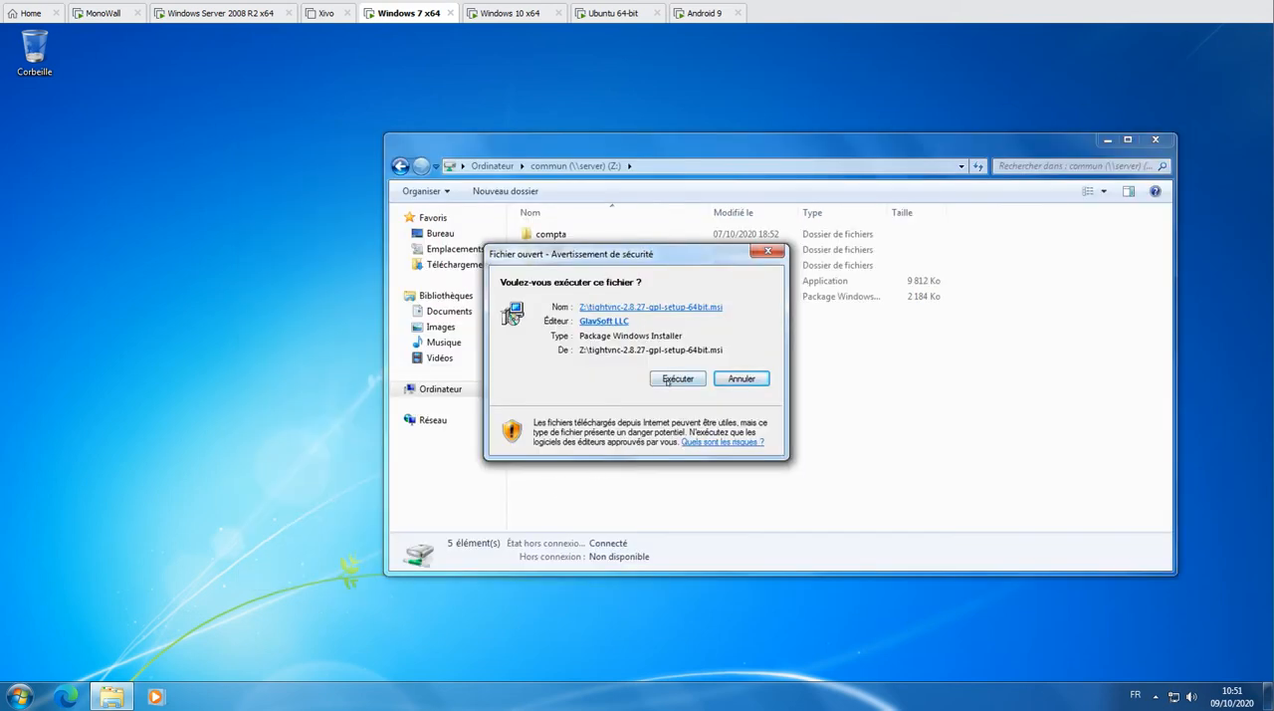
{"action": "left_click", "coordinate": [677, 379]}
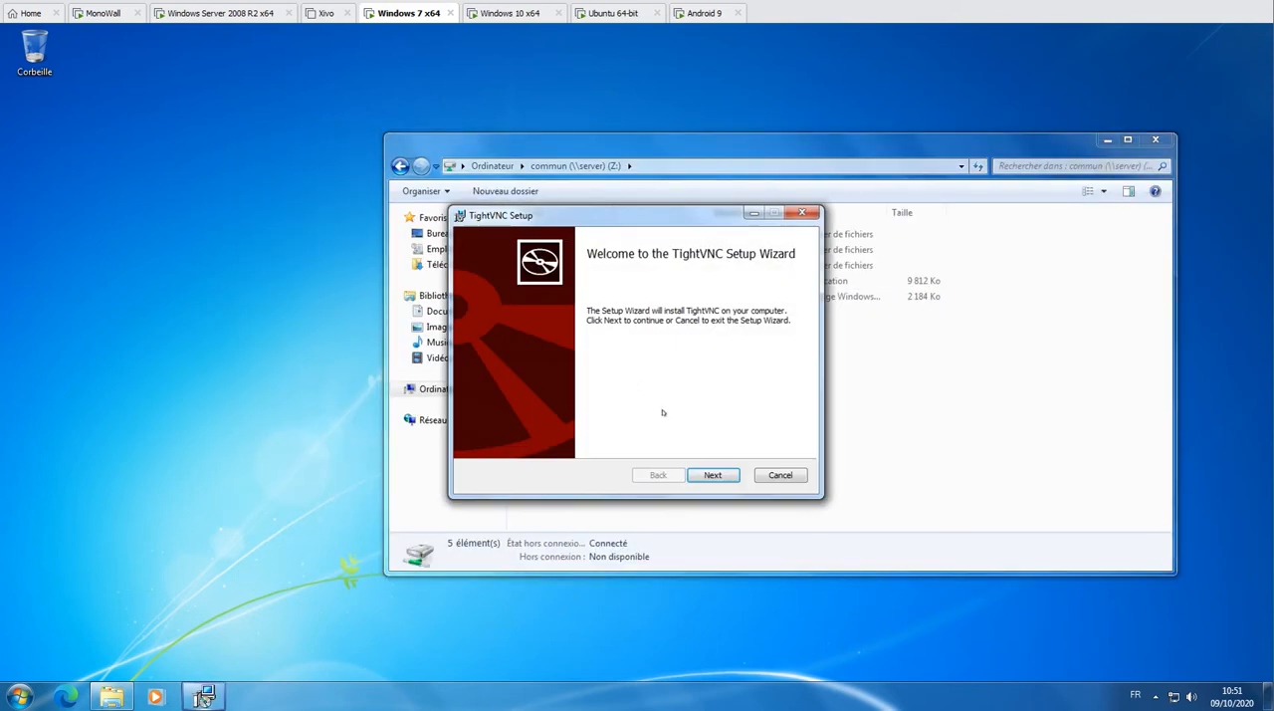
Accept the TightVNC license agreement and choose the Custom setup type on the Windows 7 machine
{"action": "left_click", "coordinate": [717, 476]}
{"action": "left_click", "coordinate": [554, 444]}
{"action": "left_click", "coordinate": [713, 475]}
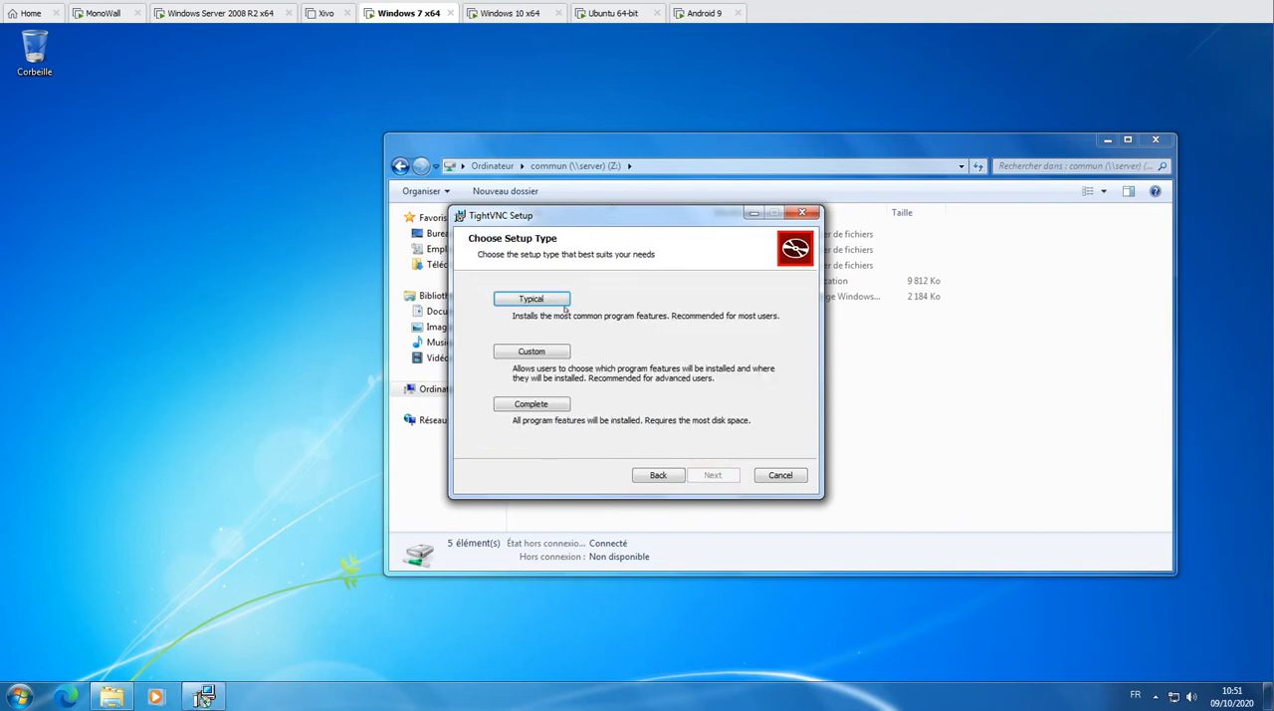
{"action": "left_click", "coordinate": [531, 353]}
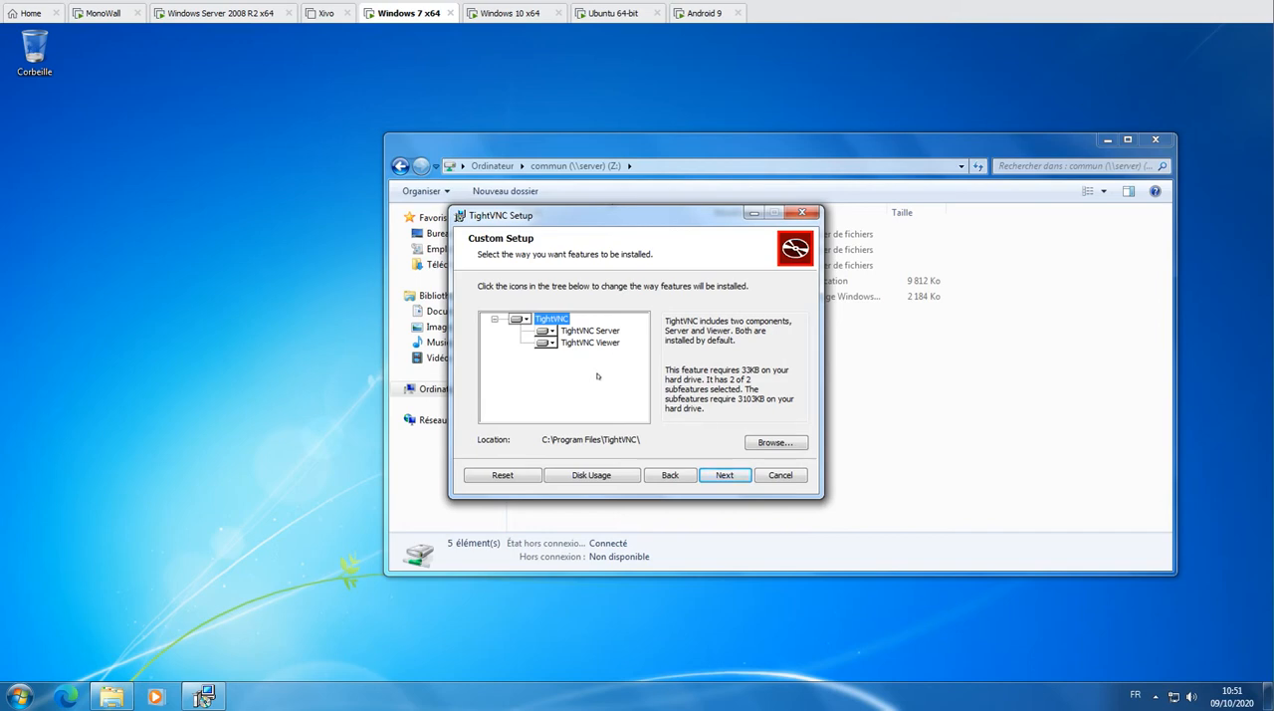
Make the TightVNC Viewer feature unavailable and accept the default additional tasks for the Windows 7 installation
{"action": "left_click", "coordinate": [551, 343]}
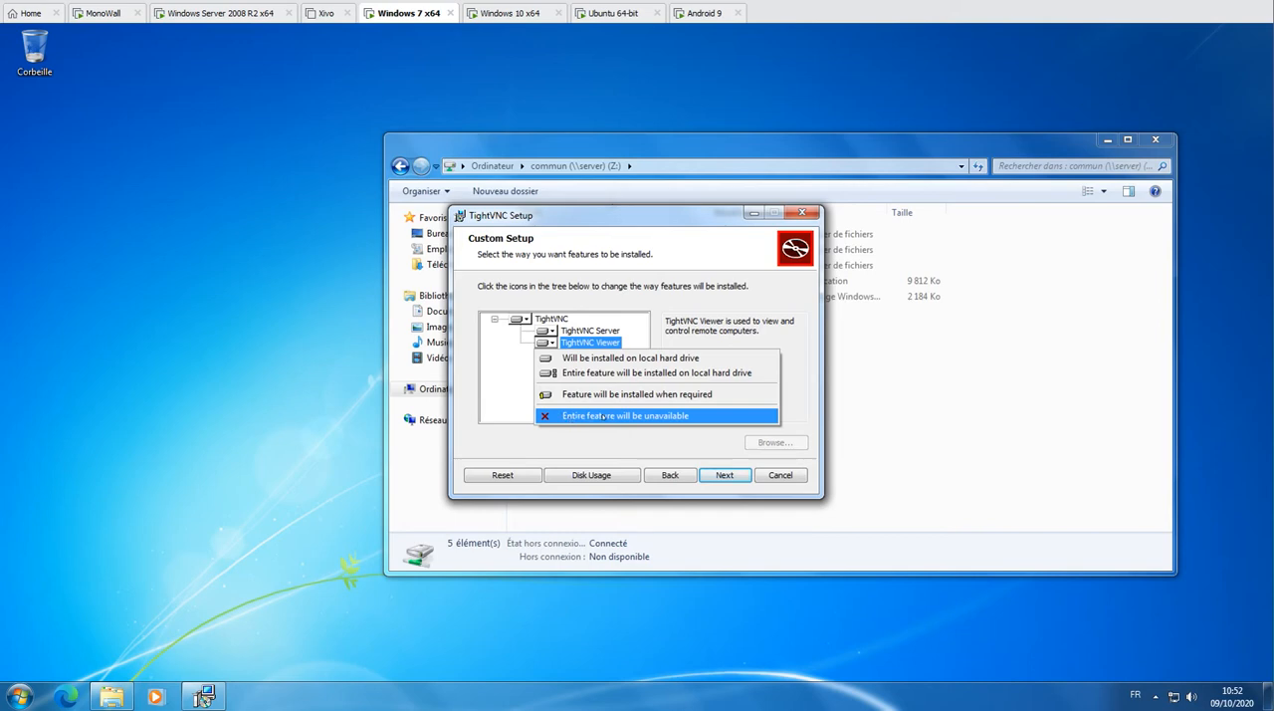
{"action": "left_click", "coordinate": [603, 416]}
{"action": "left_click", "coordinate": [713, 478]}
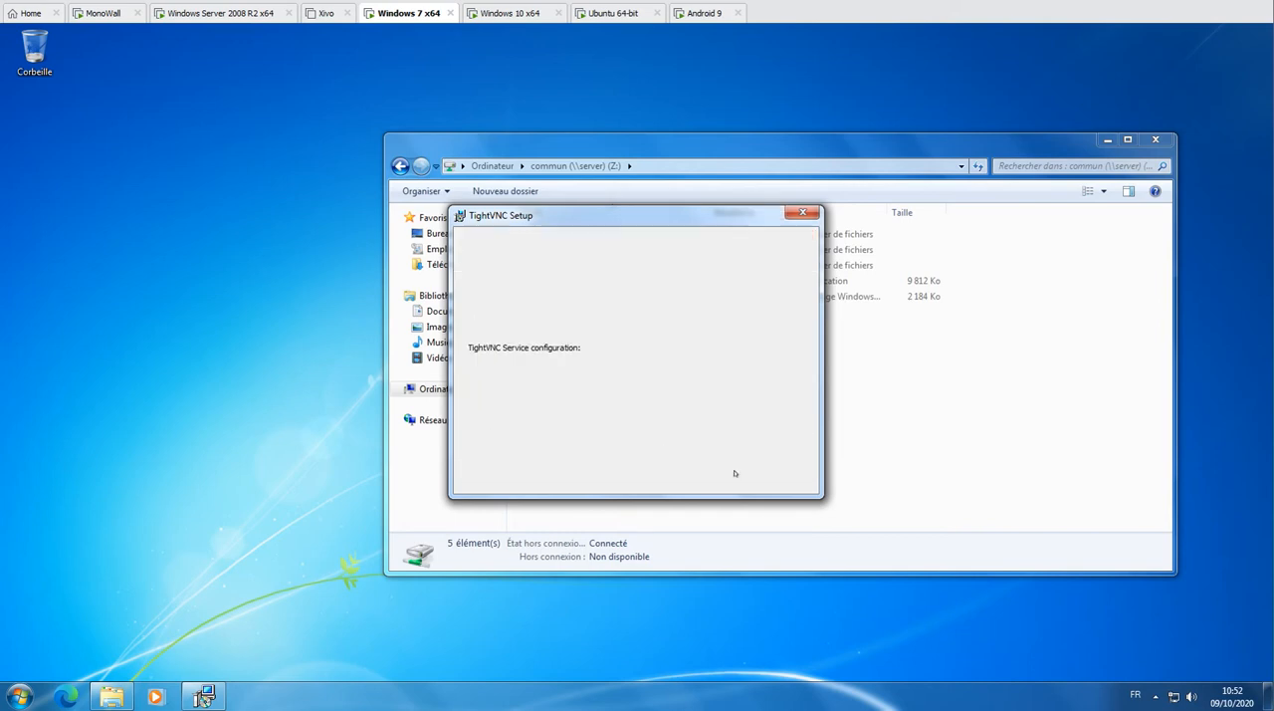
{"action": "left_click", "coordinate": [695, 473]}
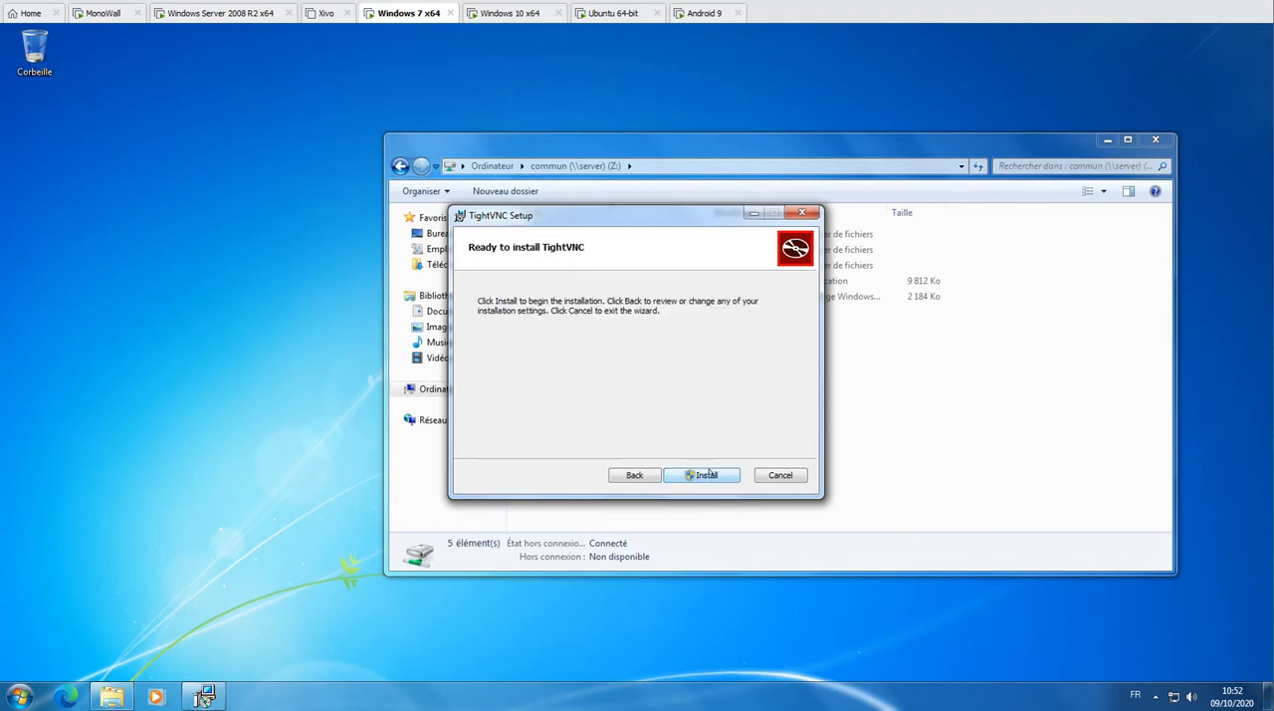
Start the TightVNC installation and authorize it by entering the administrator account password
{"action": "left_click", "coordinate": [705, 474]}
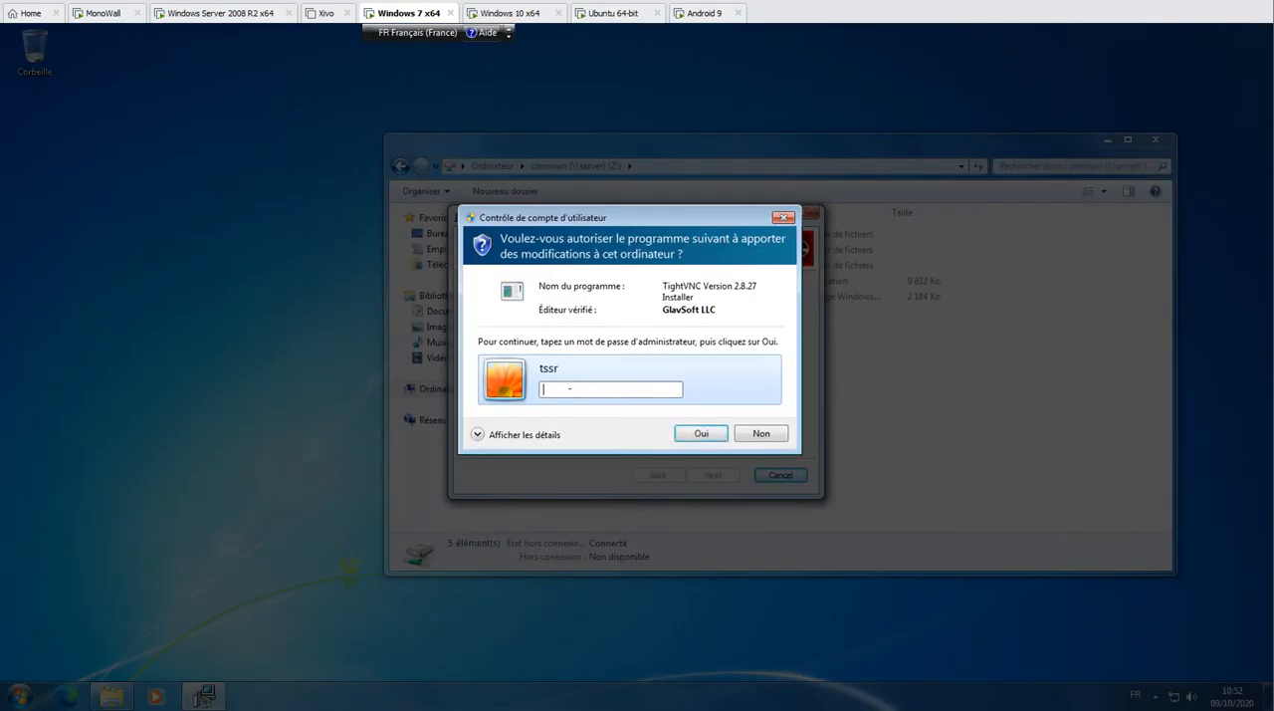
{"action": "type", "text": "*******"}
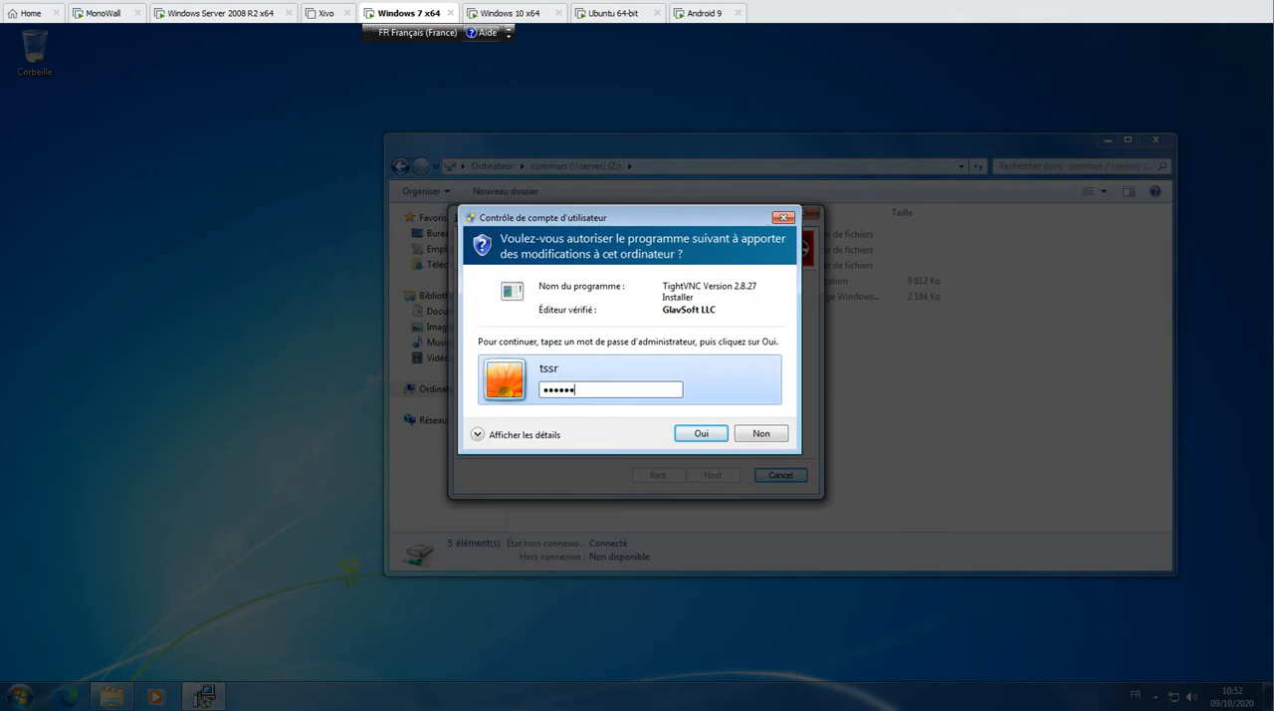
{"action": "key", "text": "Return"}
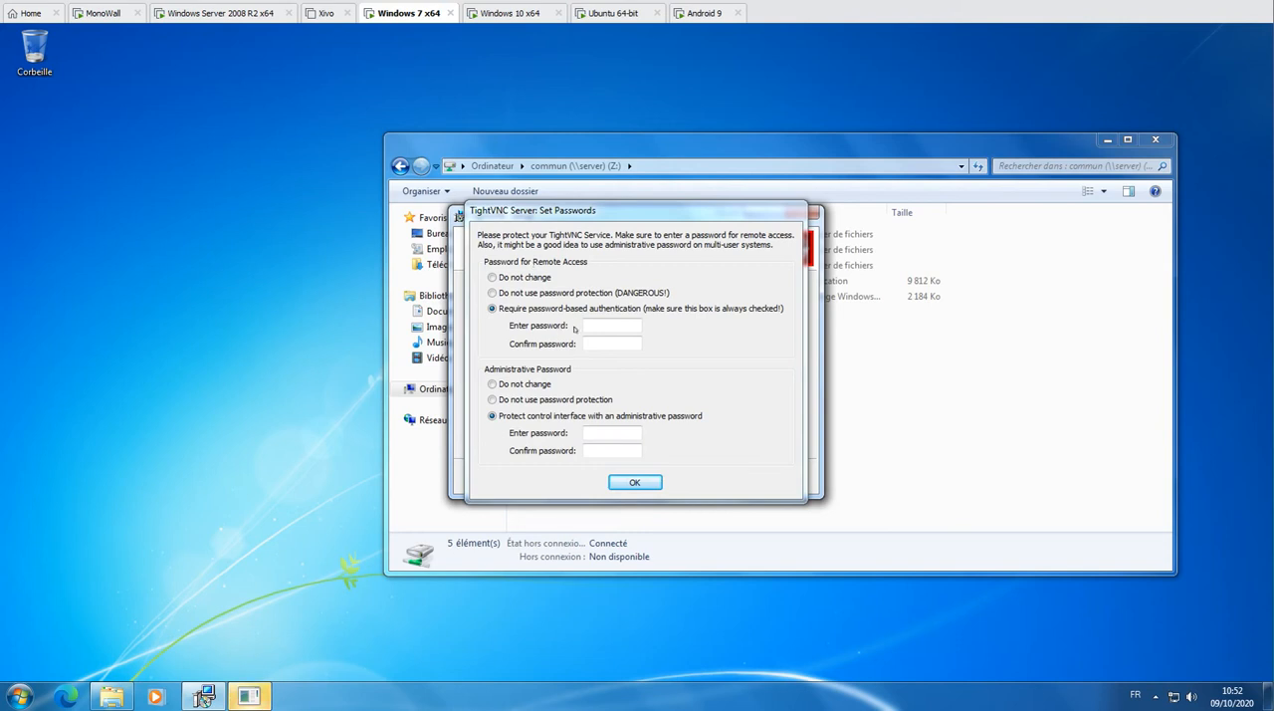
Enter and confirm the remote access password for TightVNC Server on the Windows 7 machine
{"action": "left_click", "coordinate": [597, 325]}
{"action": "type", "text": "••••••"}
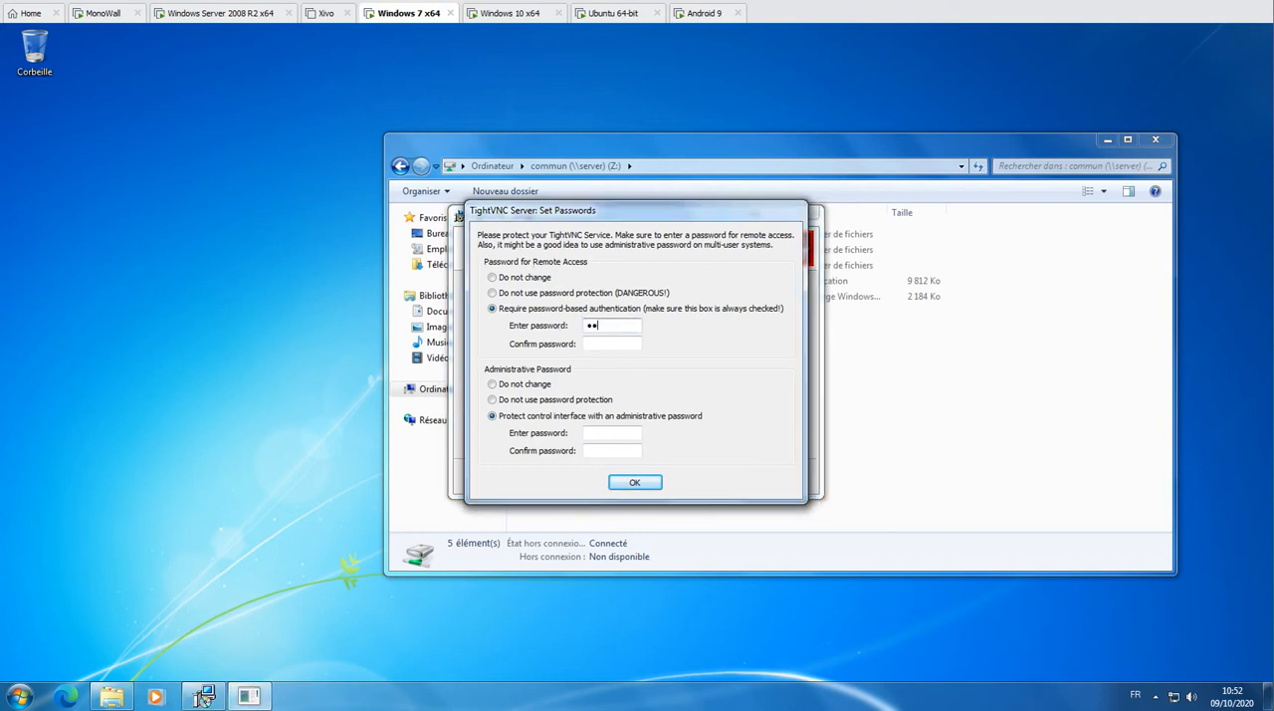
{"action": "key", "text": "Tab"}
{"action": "type", "text": "••••••"}
Set the administrative password option to "Do not use password protection" and finish the TightVNC setup
{"action": "left_click", "coordinate": [587, 434]}
{"action": "left_click", "coordinate": [492, 399]}
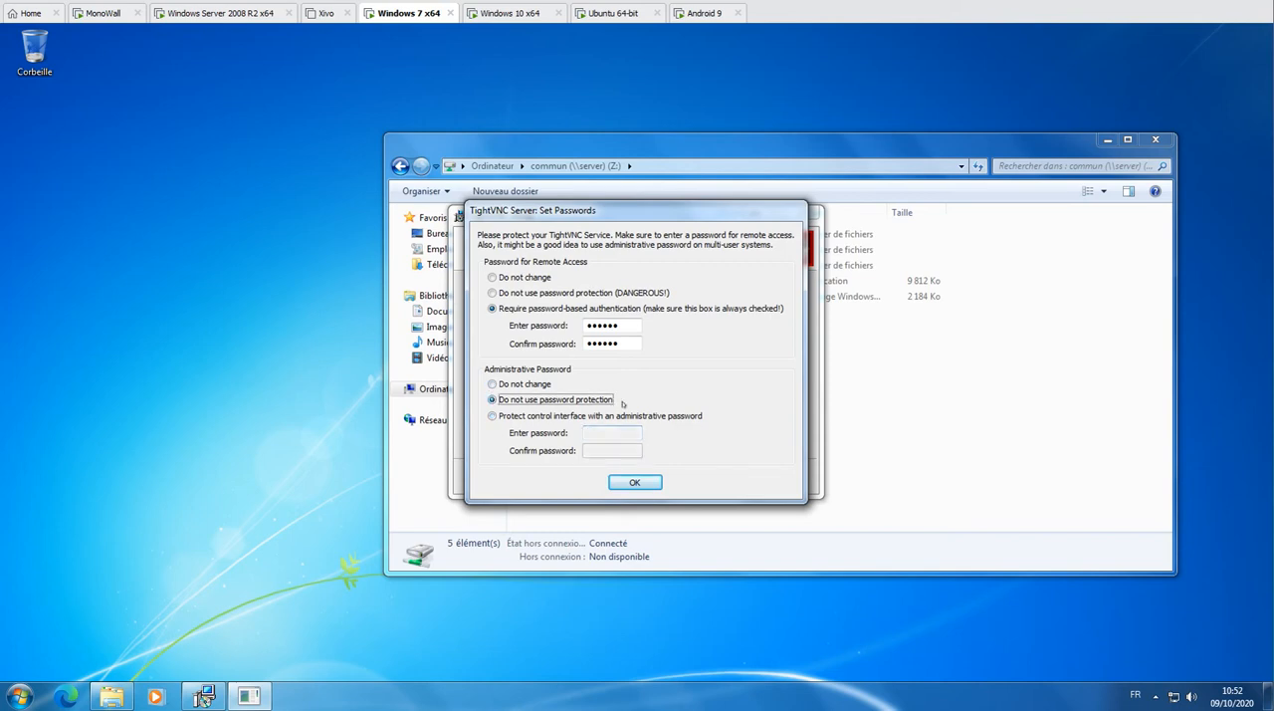
{"action": "left_click", "coordinate": [657, 482]}
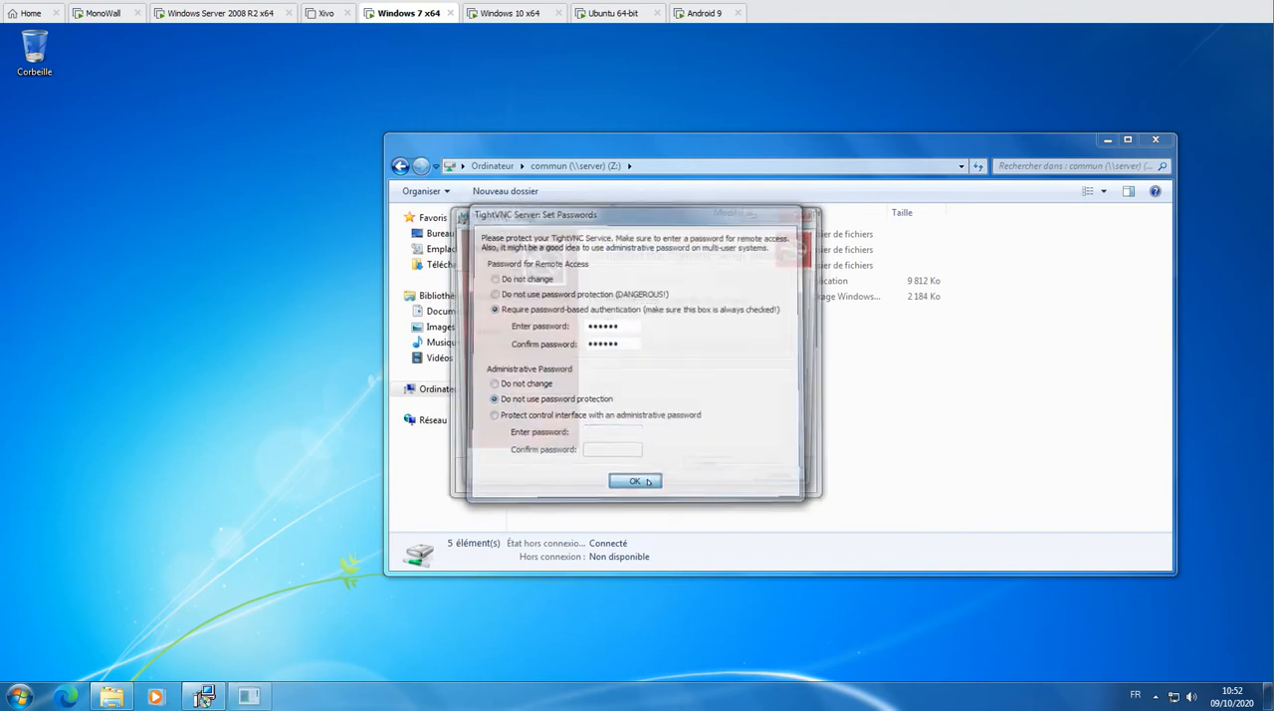
{"action": "left_click", "coordinate": [713, 474]}
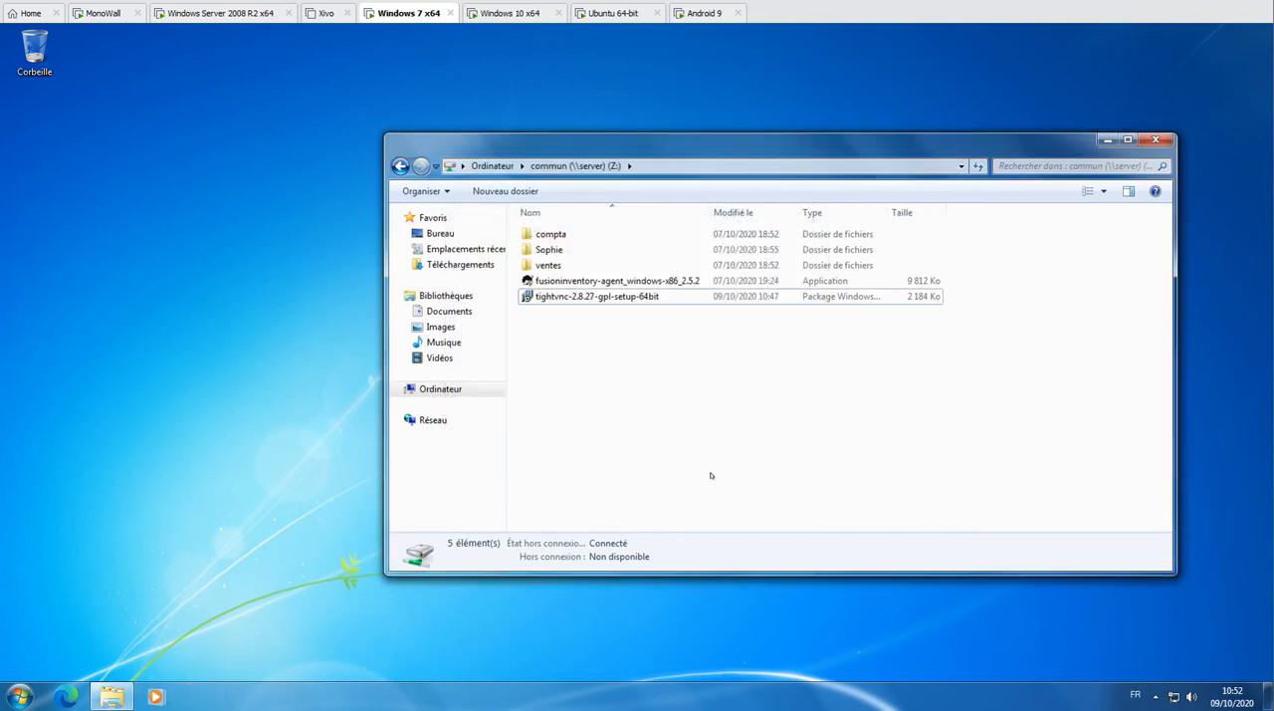
Check the hidden notification icons for the TightVNC Server, and close the commun (Z:) folder window
{"action": "left_click", "coordinate": [1154, 697]}
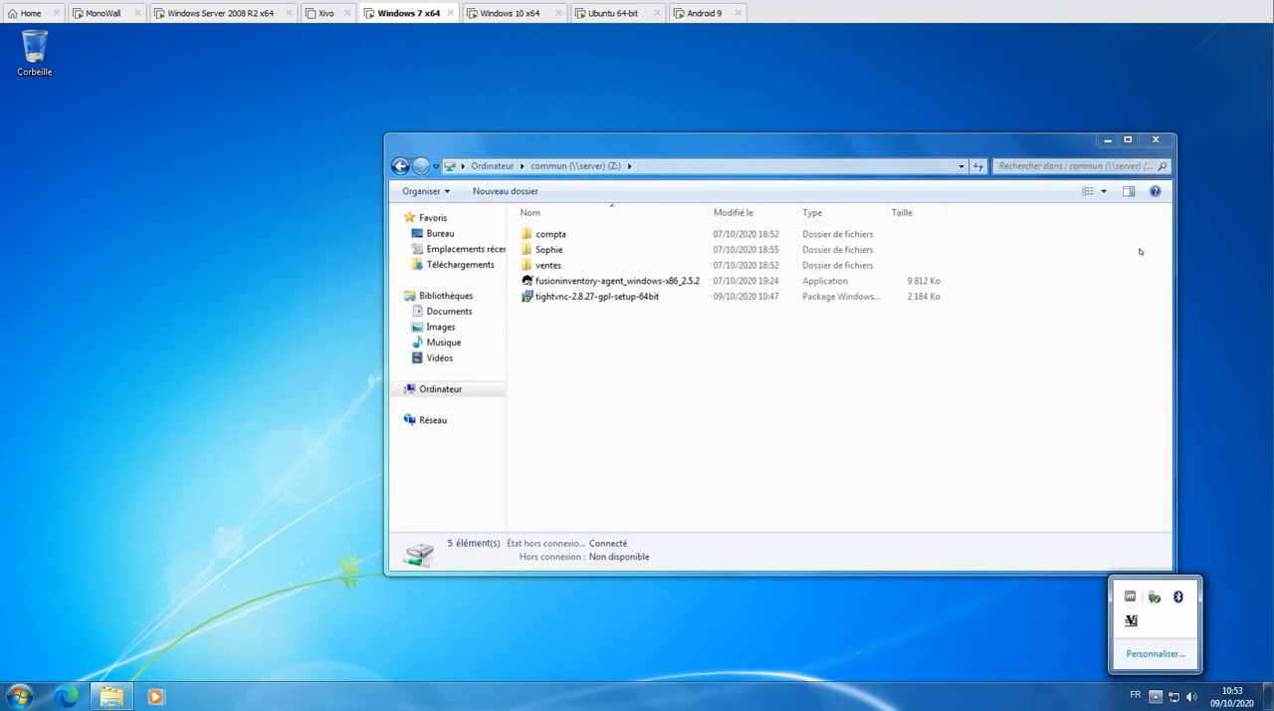
{"action": "left_click", "coordinate": [1154, 139]}
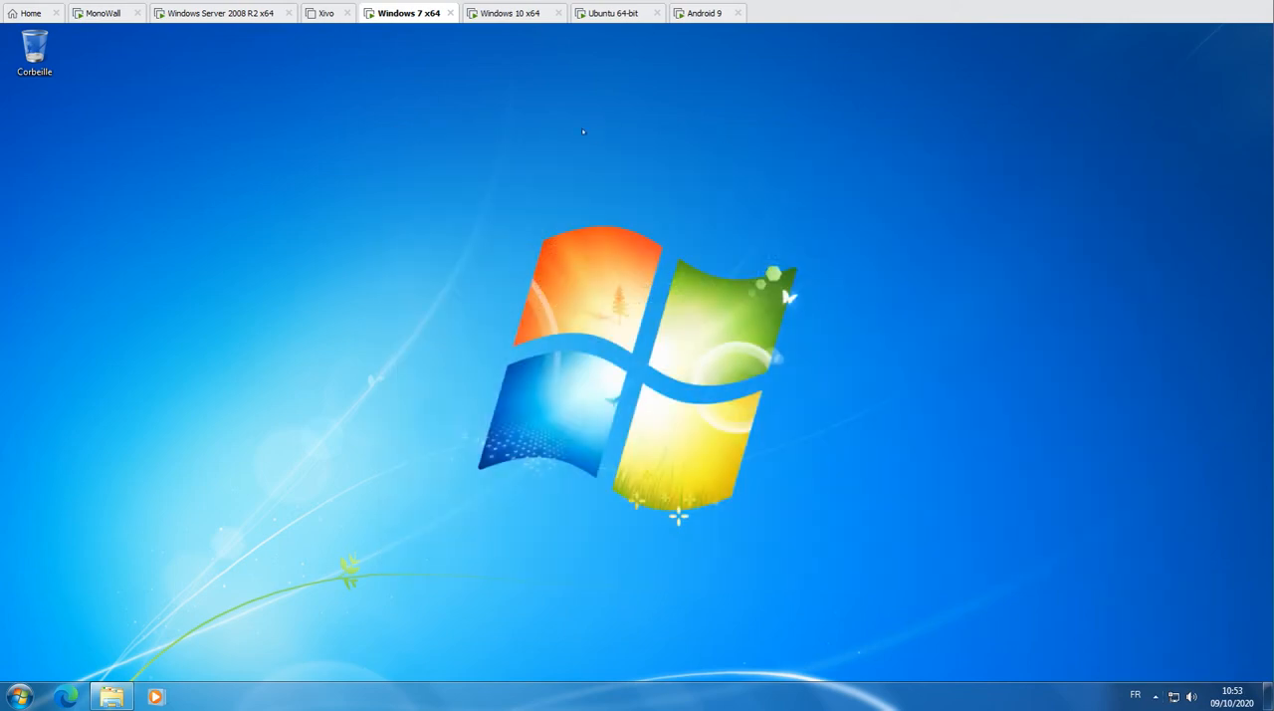
Switch to the Windows 10 x64 virtual machine and run the TightVNC installer from the Commun (Z:) network drive
{"action": "left_click", "coordinate": [486, 15]}
{"action": "left_click", "coordinate": [434, 462]}
{"action": "double_click", "coordinate": [434, 461]}
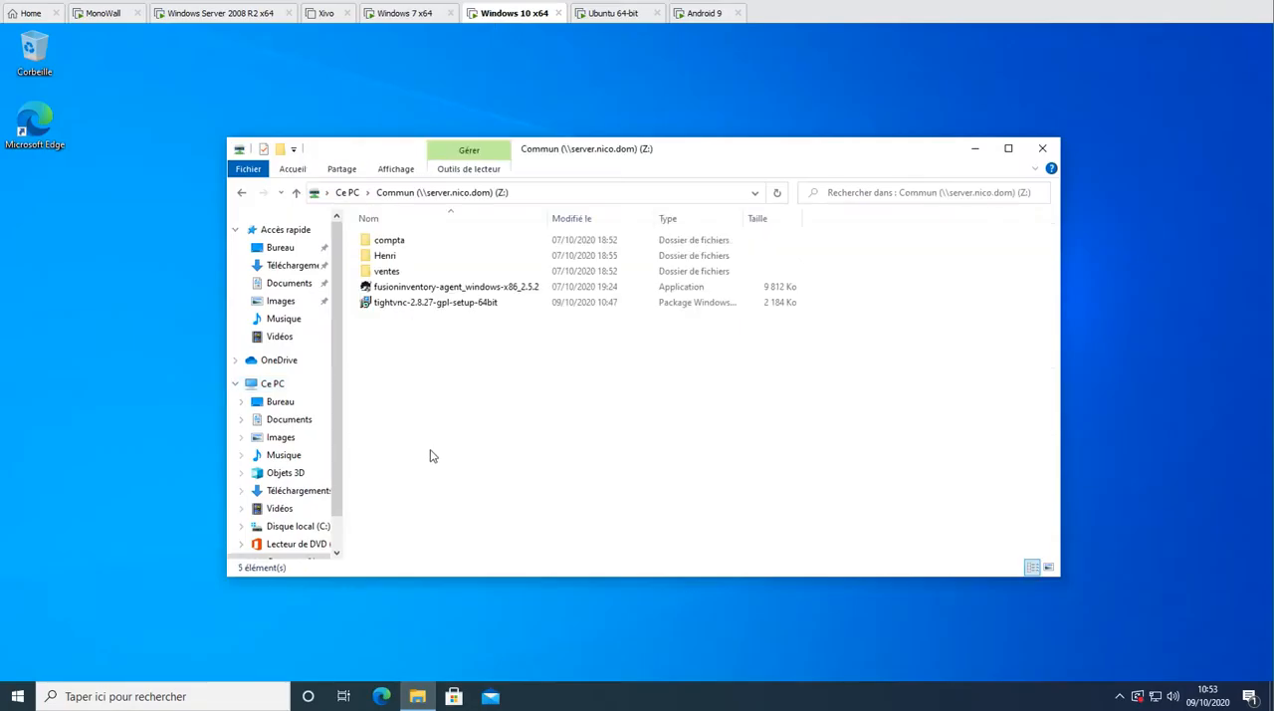
{"action": "double_click", "coordinate": [398, 302]}
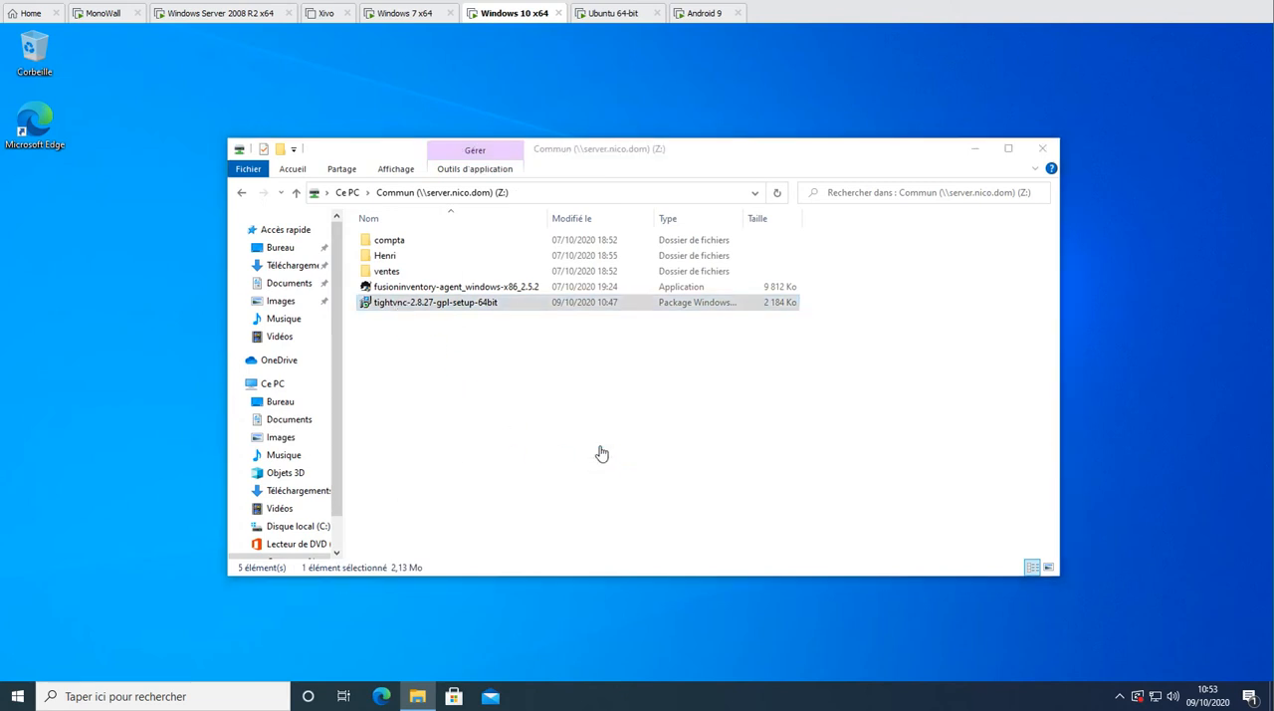
{"action": "left_click", "coordinate": [686, 383]}
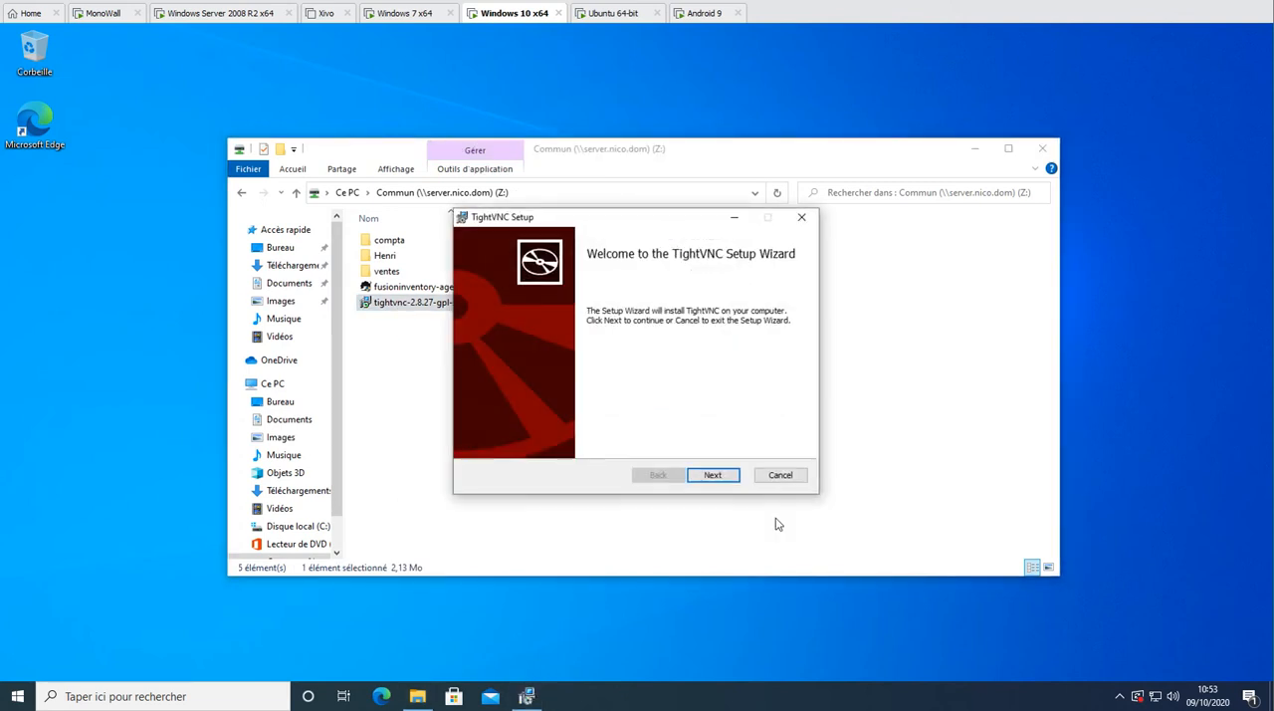
Accept the TightVNC license agreement and choose the Custom setup type on the Windows 10 machine
{"action": "left_click", "coordinate": [724, 476]}
{"action": "left_click", "coordinate": [590, 441]}
{"action": "left_click", "coordinate": [711, 476]}
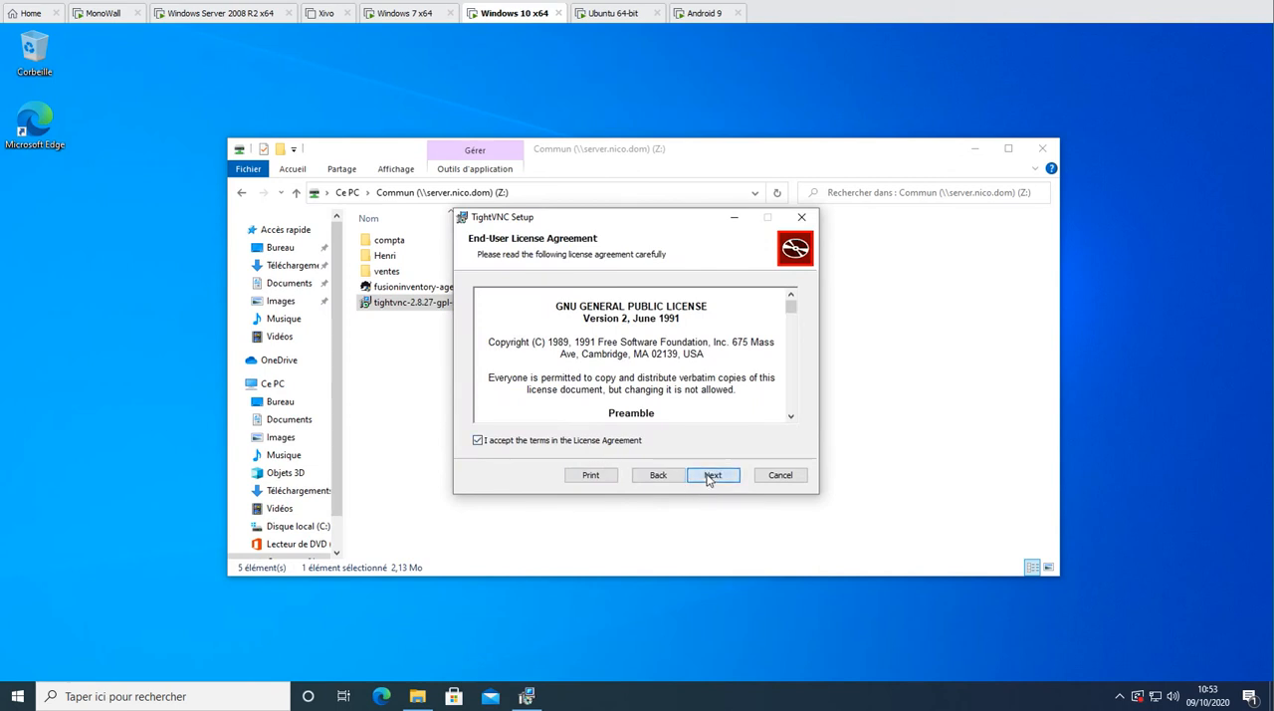
{"action": "left_click", "coordinate": [536, 357]}
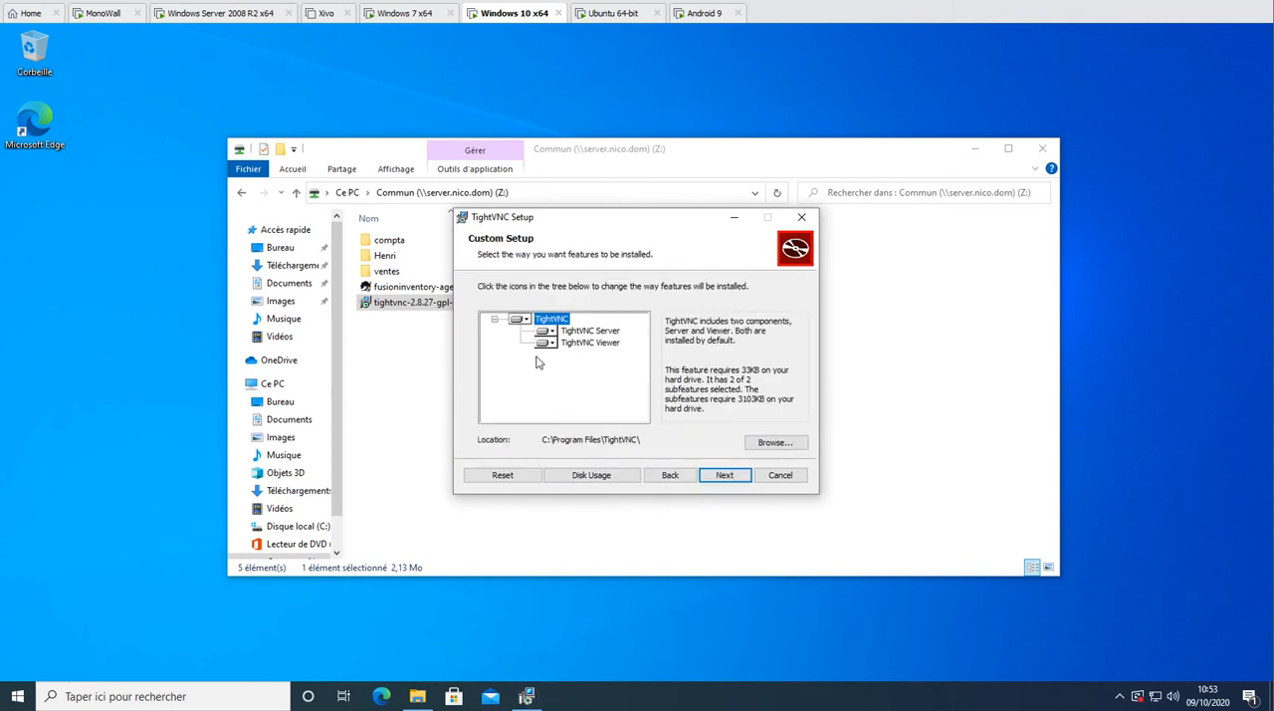
Make the TightVNC Viewer feature unavailable, and install TightVNC Server with the default additional tasks on the Windows 10 machine
{"action": "left_click", "coordinate": [544, 344]}
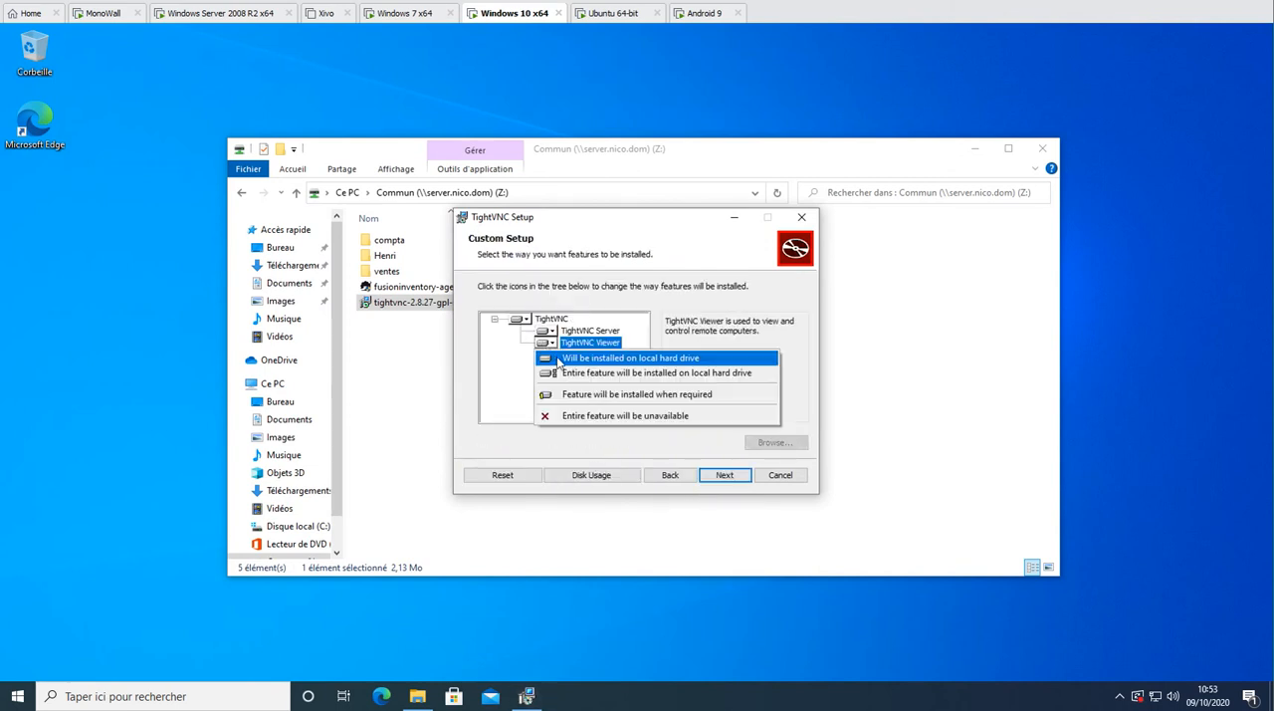
{"action": "left_click", "coordinate": [567, 415]}
{"action": "left_click", "coordinate": [712, 476]}
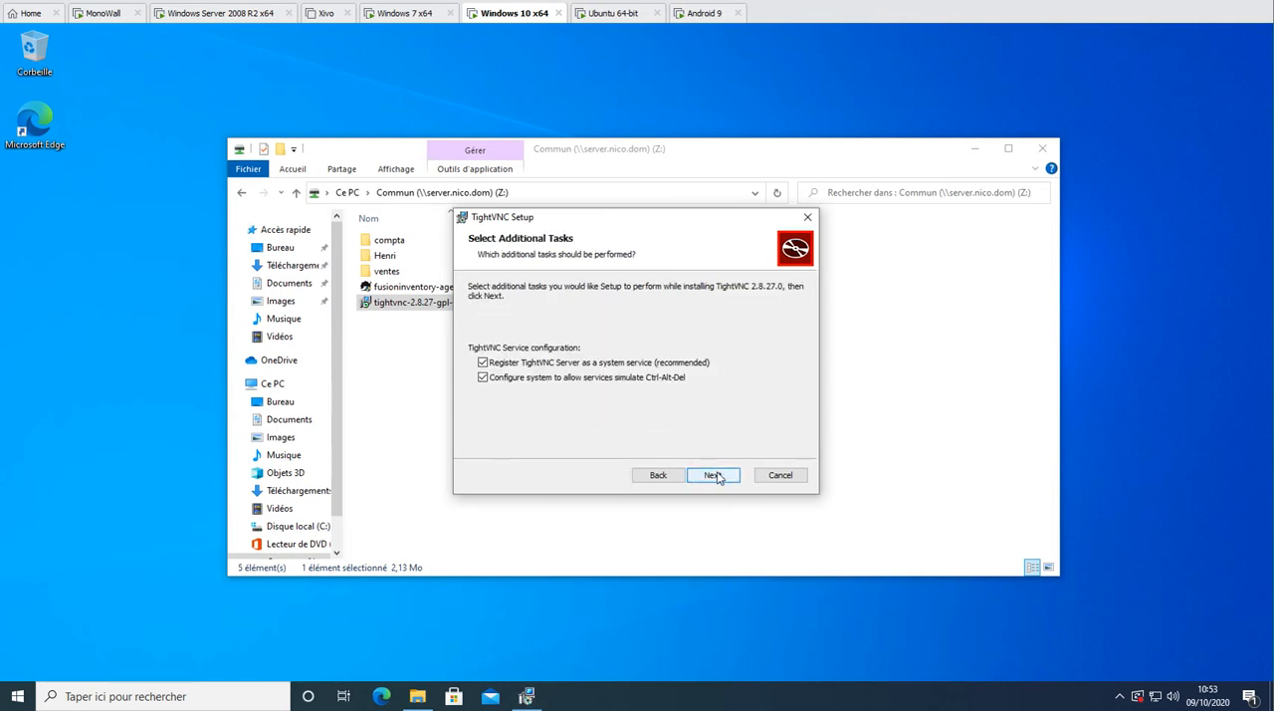
{"action": "left_click", "coordinate": [721, 476]}
{"action": "left_click", "coordinate": [720, 476]}
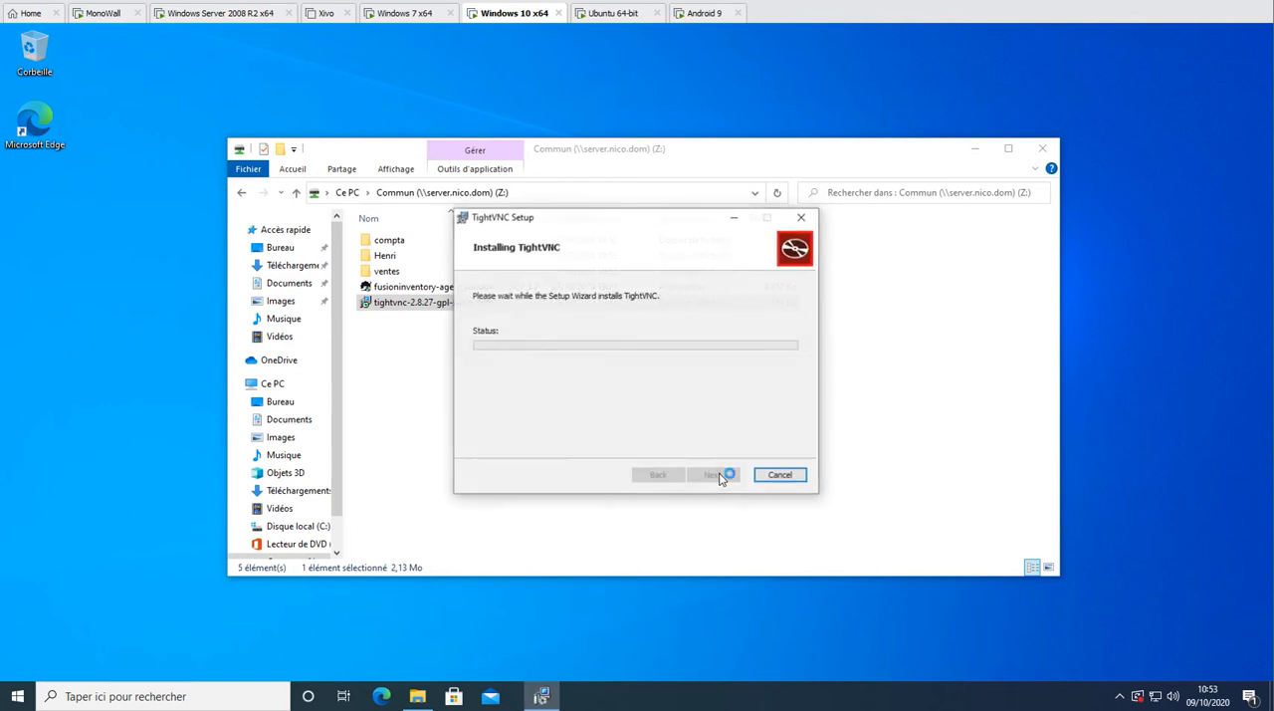
{"action": "left_click", "coordinate": [608, 466]}
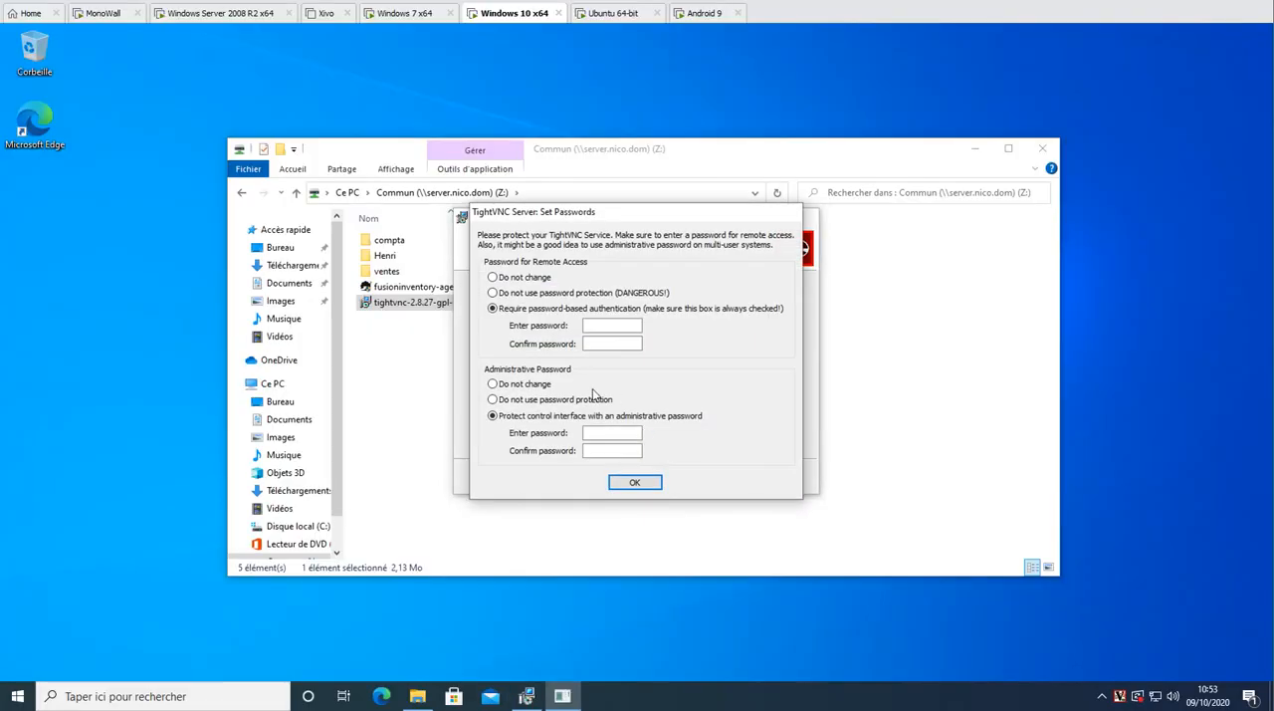
Set and confirm the remote access password, use no administrative password protection, and finish the TightVNC setup on the Windows 10 machine
{"action": "left_click", "coordinate": [510, 399]}
{"action": "left_click", "coordinate": [611, 326]}
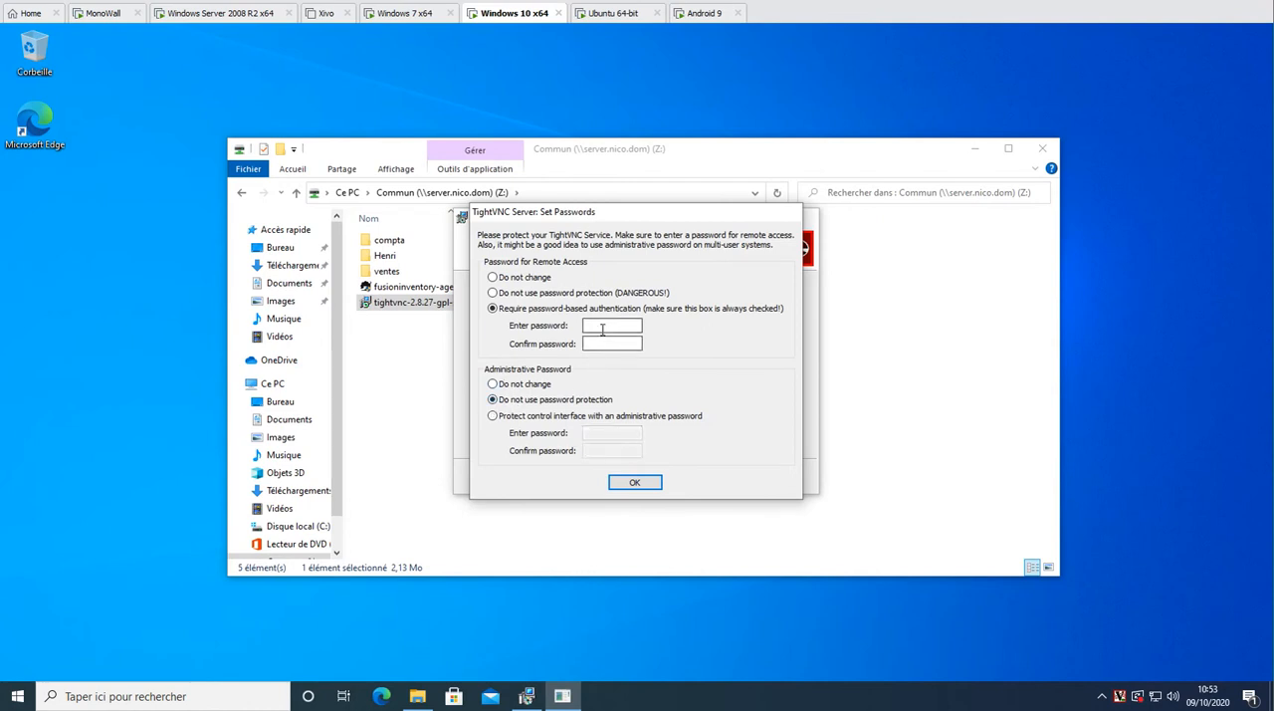
{"action": "type", "text": "test123"}
{"action": "key", "text": "Tab"}
{"action": "type", "text": "test123"}
{"action": "left_click", "coordinate": [652, 480]}
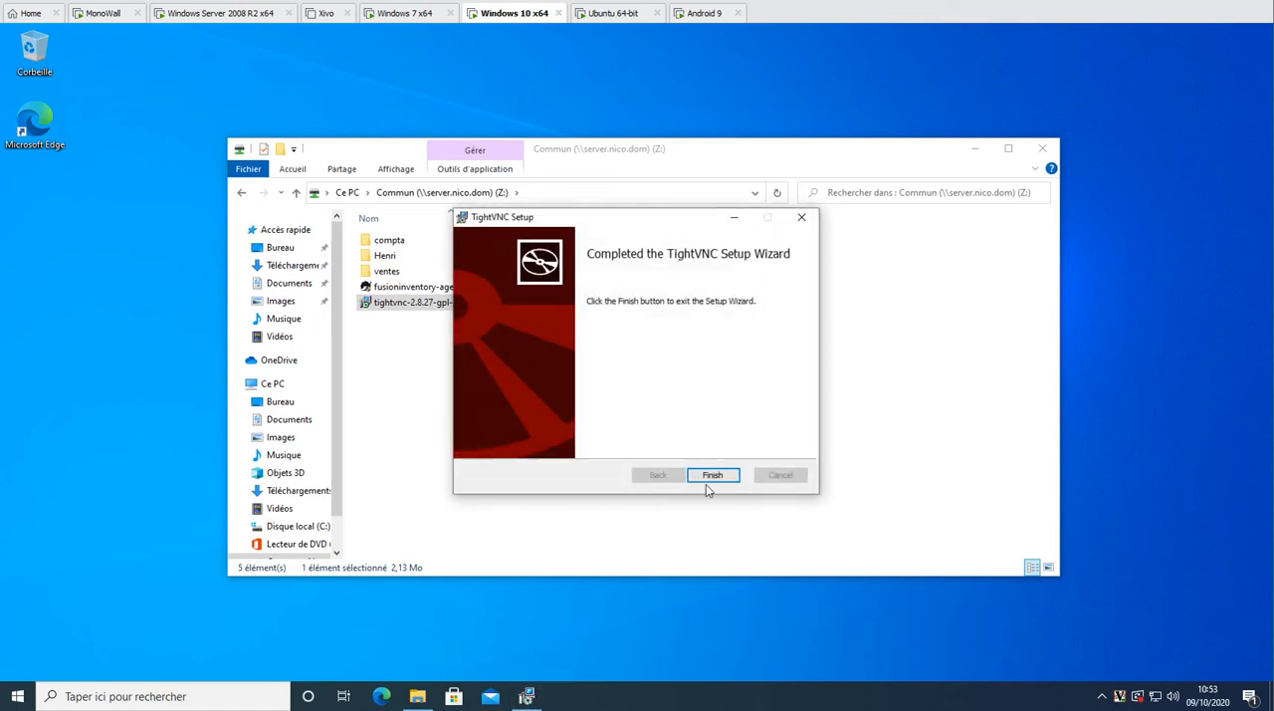
{"action": "left_click", "coordinate": [711, 475]}
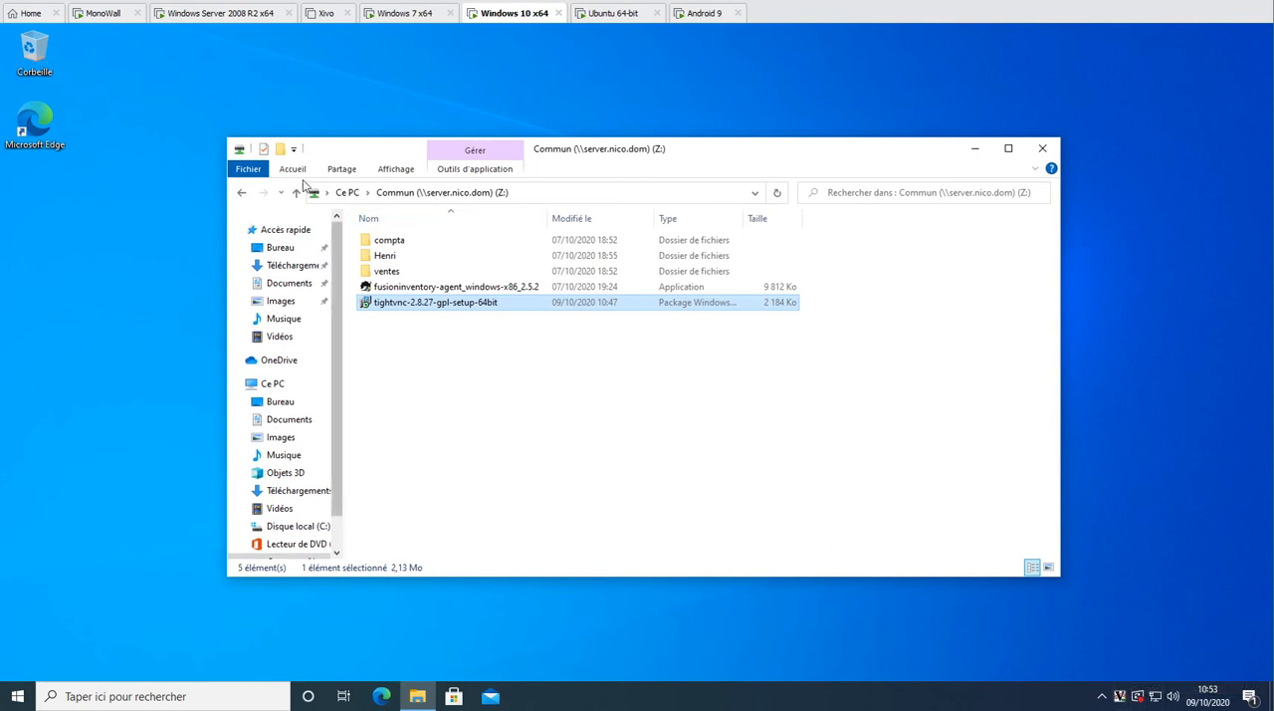
Switch to the Windows Server 2008 R2 machine, run the TightVNC installer from Commun, accept the license and choose the Custom setup type
{"action": "left_click", "coordinate": [217, 14]}
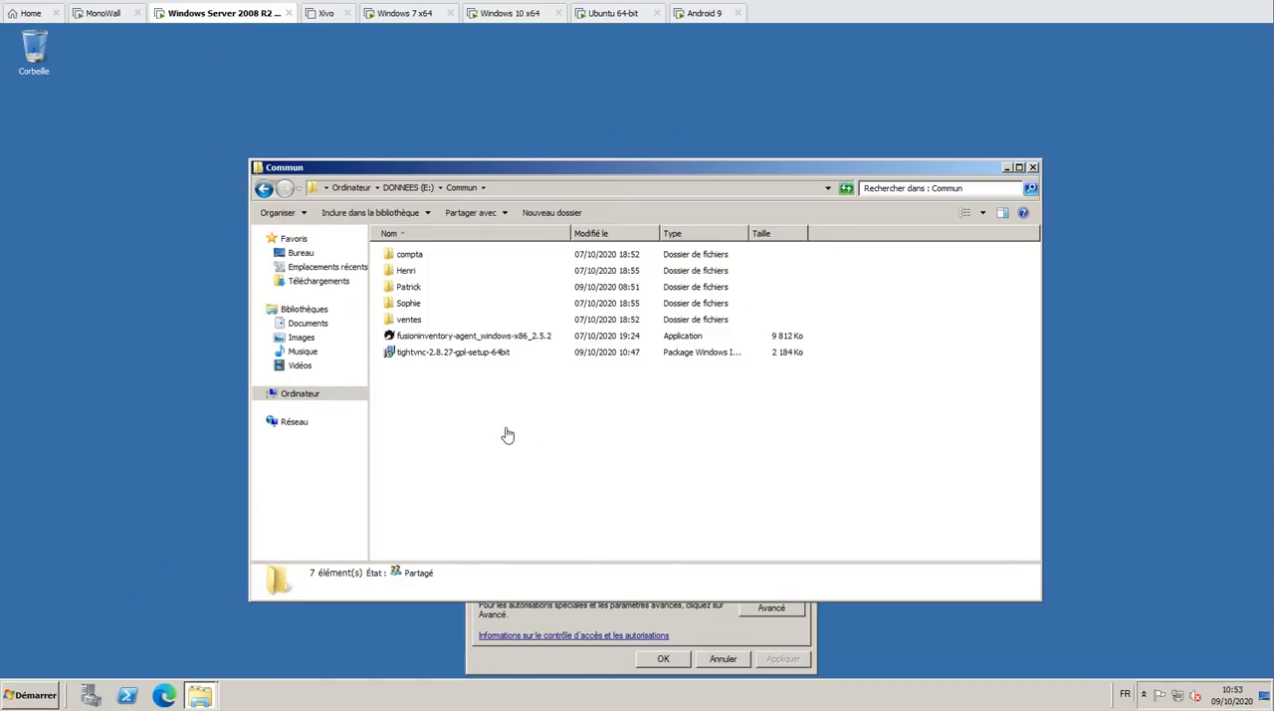
{"action": "double_click", "coordinate": [438, 353]}
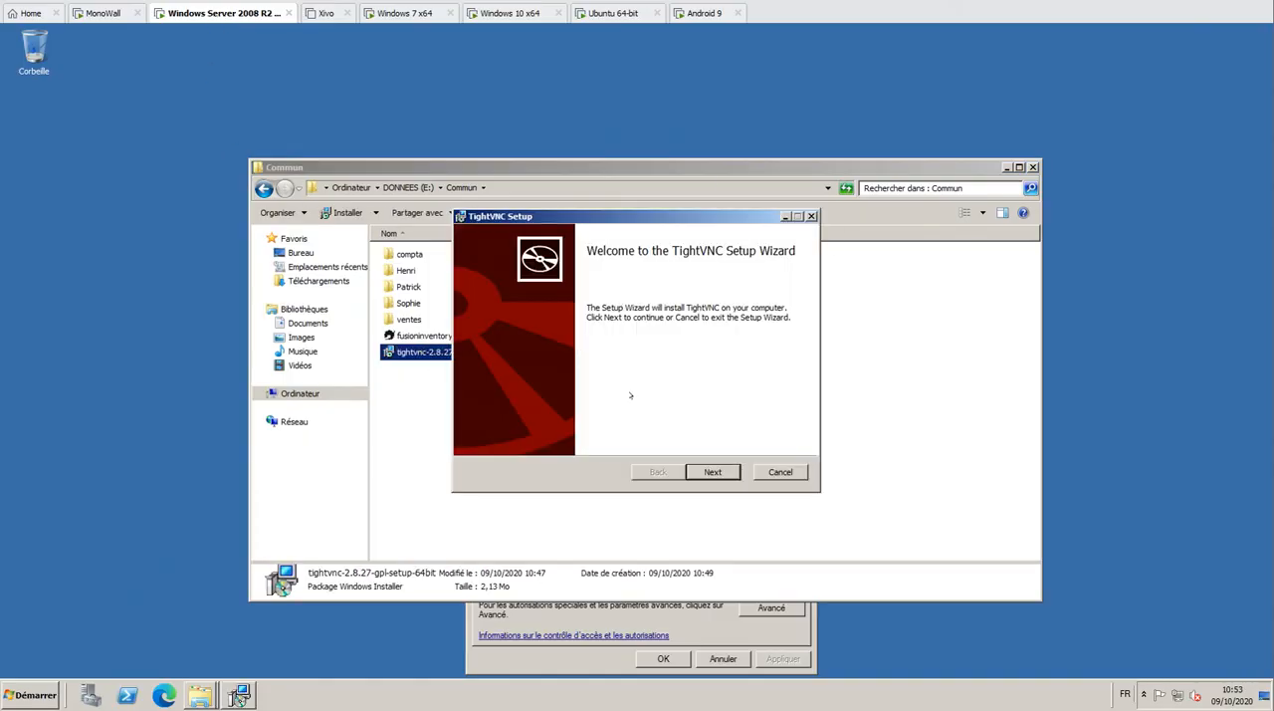
{"action": "left_click", "coordinate": [712, 472]}
{"action": "left_click", "coordinate": [514, 437]}
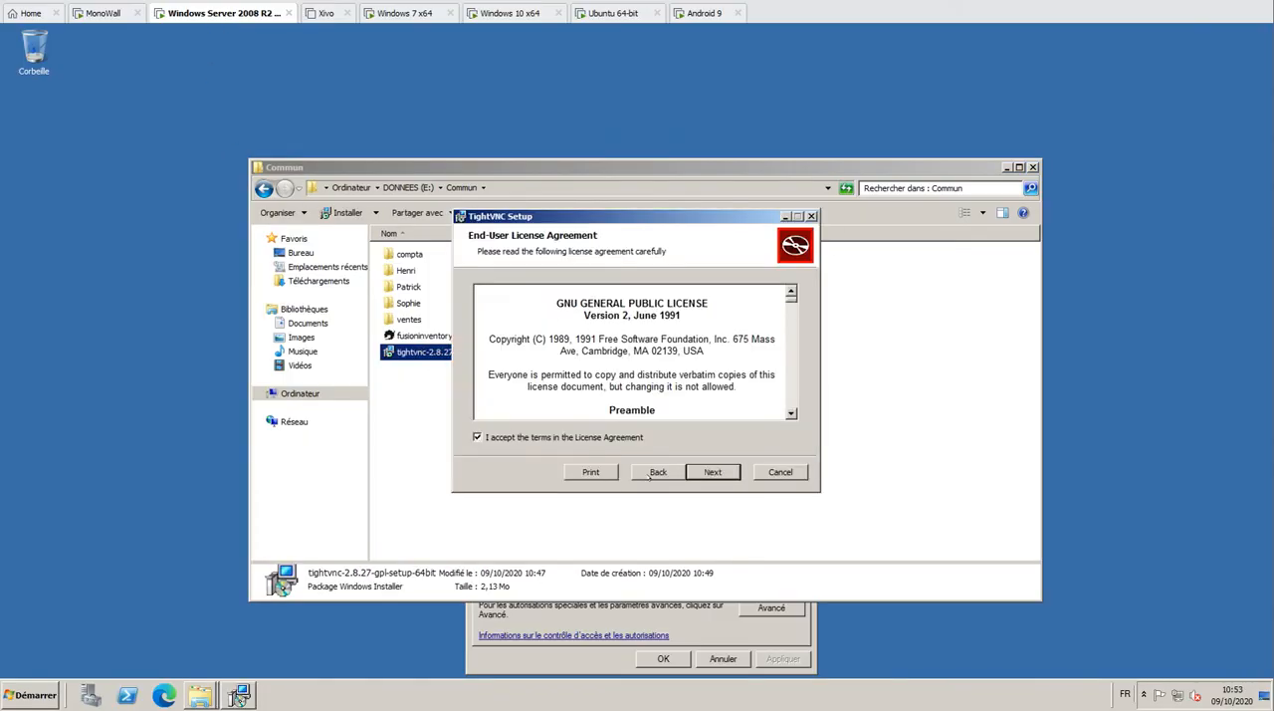
{"action": "left_click", "coordinate": [712, 472]}
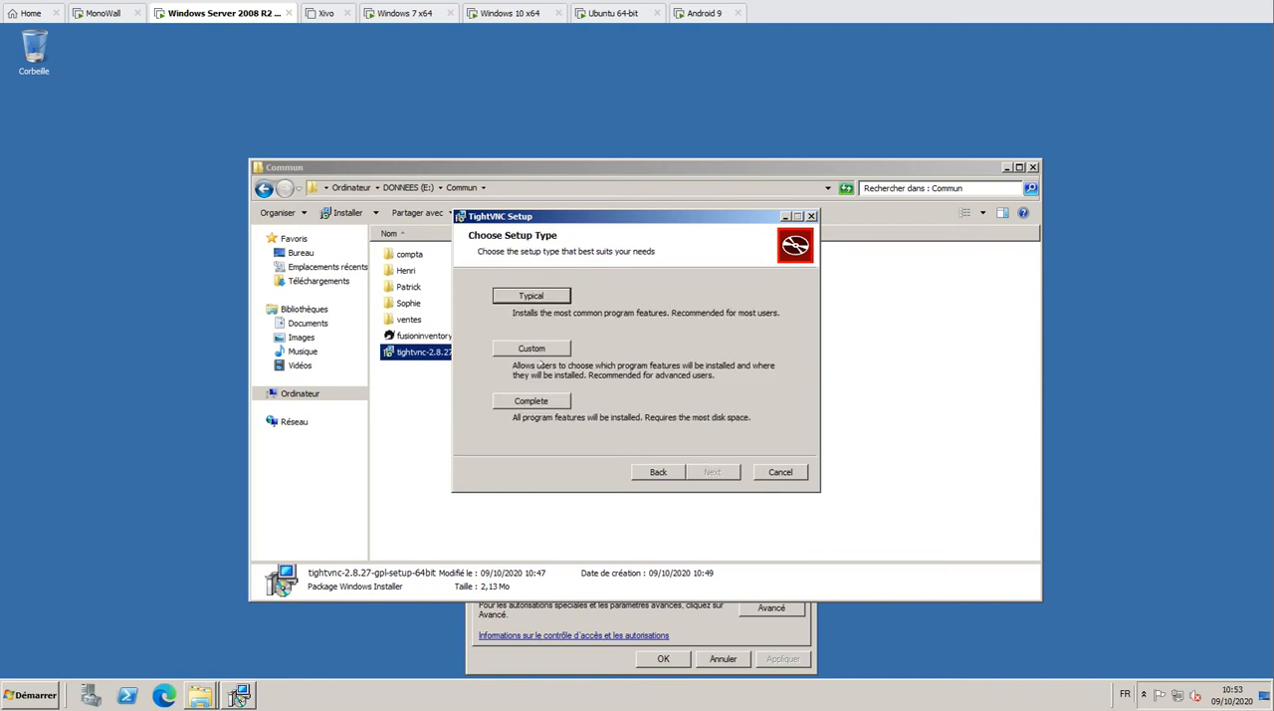
{"action": "left_click", "coordinate": [551, 349]}
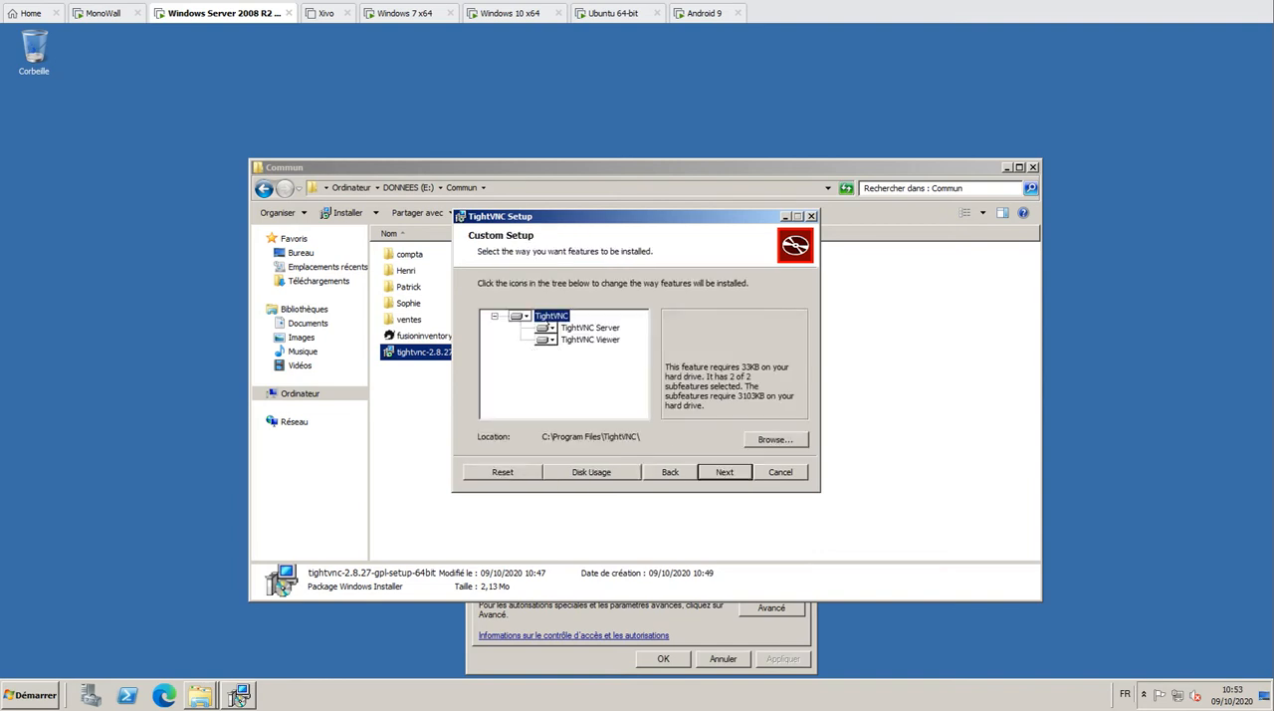
Make the TightVNC Server feature unavailable, and install only TightVNC Viewer on the Windows Server 2008 R2 machine
{"action": "left_click", "coordinate": [546, 328]}
{"action": "left_click", "coordinate": [573, 398]}
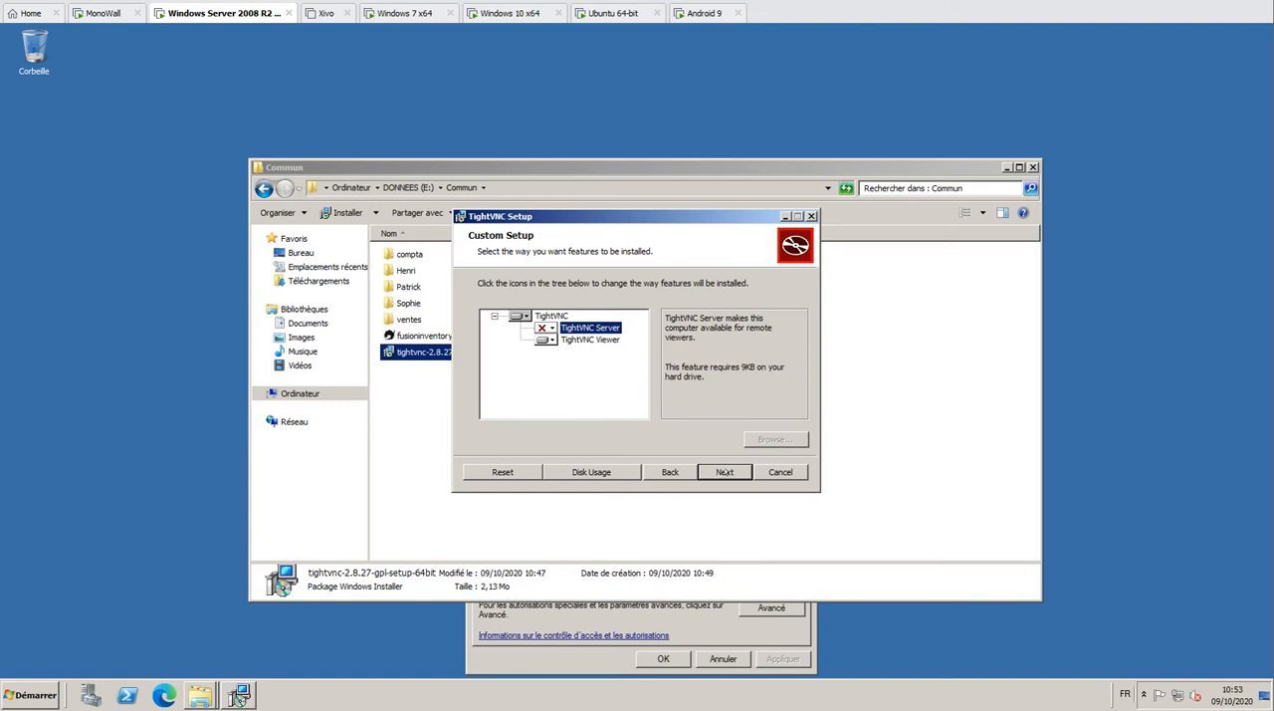
{"action": "left_click", "coordinate": [724, 472]}
{"action": "left_click", "coordinate": [726, 473]}
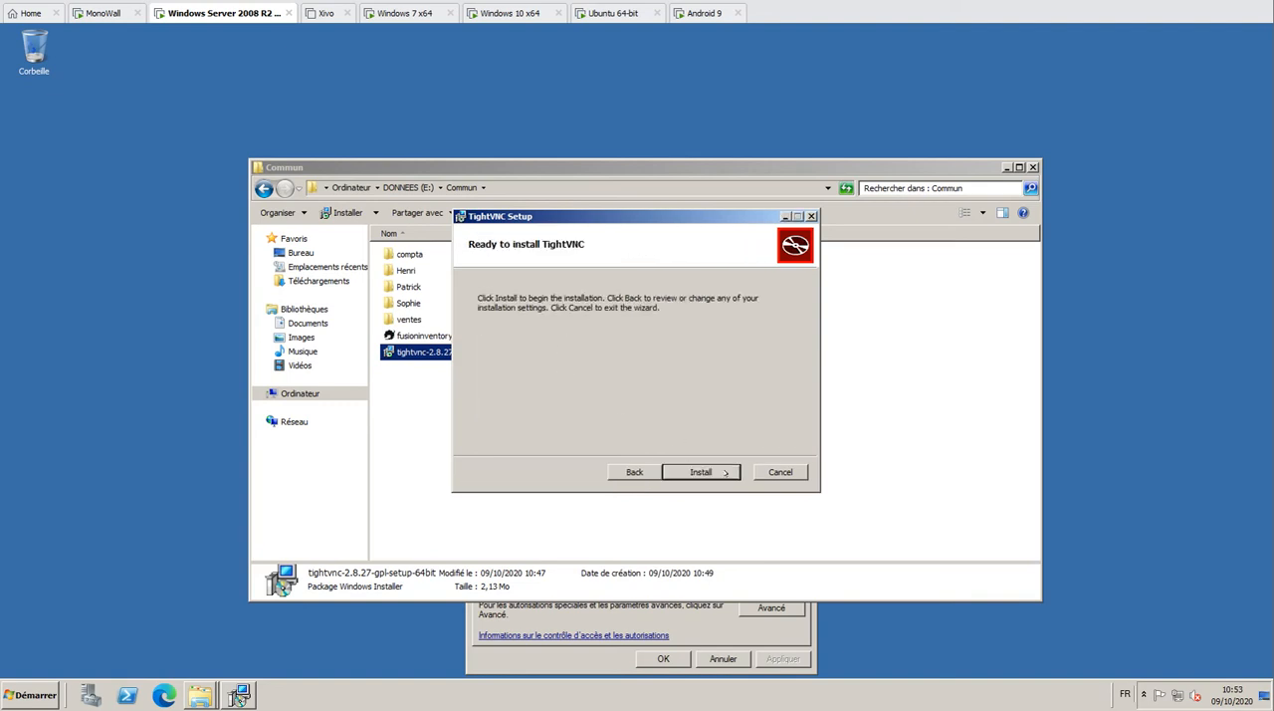
{"action": "left_click", "coordinate": [726, 473]}
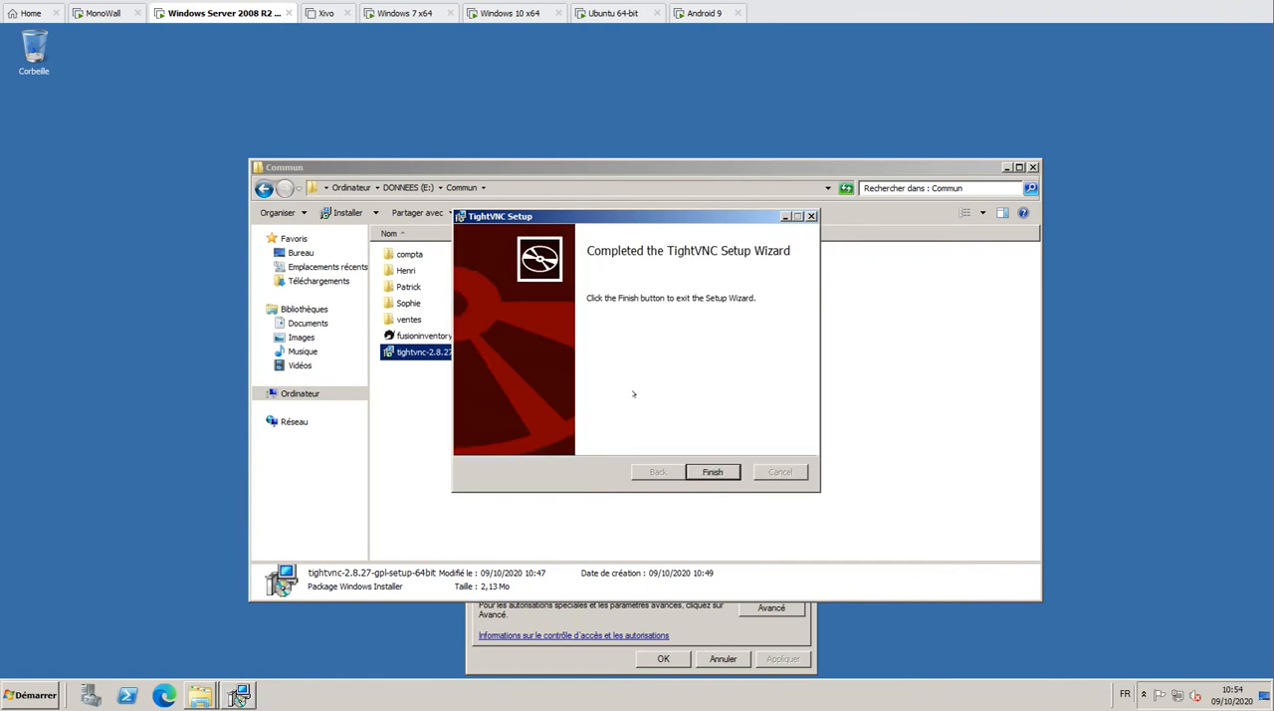
{"action": "left_click", "coordinate": [726, 473]}
Close the Commun folder and the installer's properties dialog, and check the server's hidden notification icons
{"action": "left_click", "coordinate": [1033, 168]}
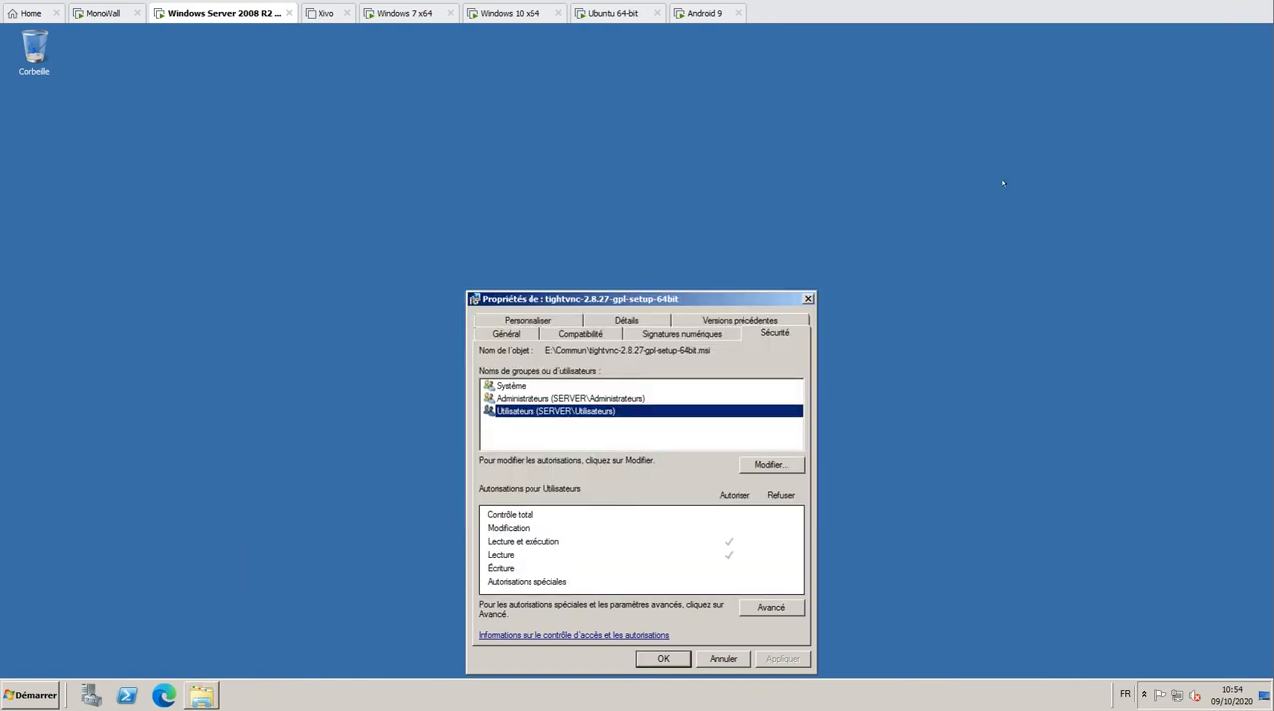
{"action": "left_click", "coordinate": [659, 658]}
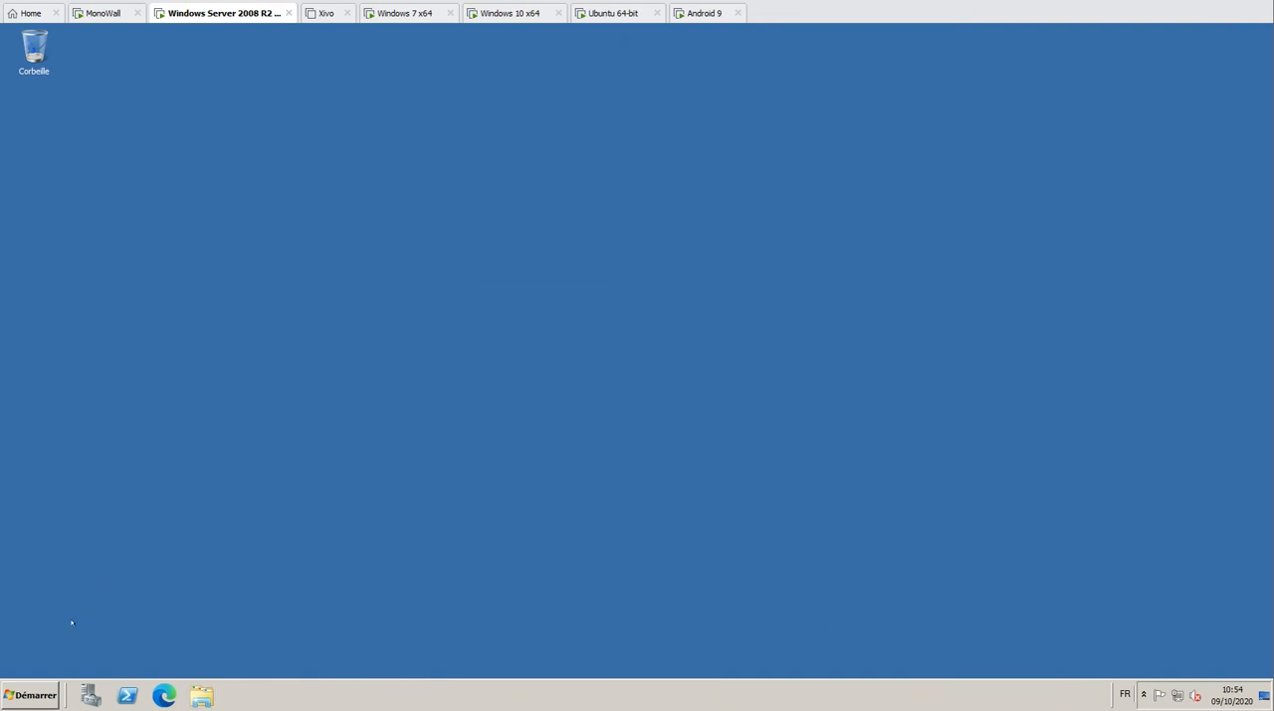
{"action": "left_click", "coordinate": [1144, 694]}
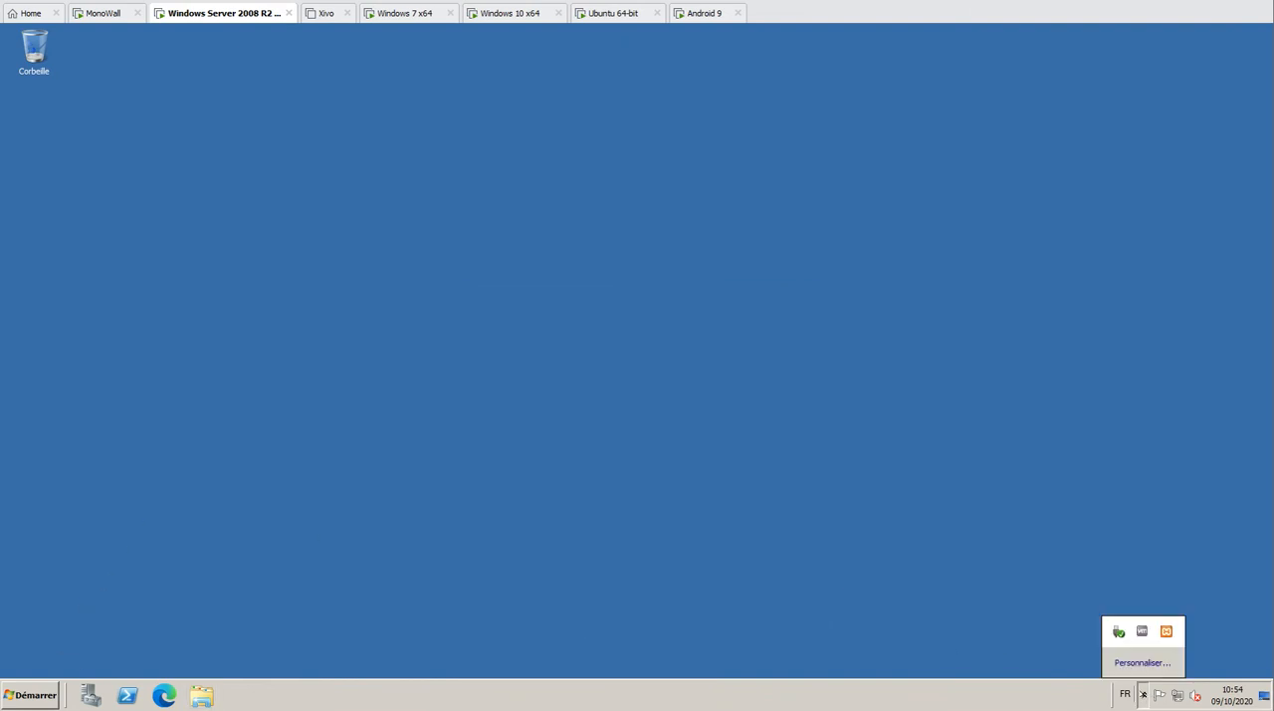
{"action": "left_click", "coordinate": [273, 573]}
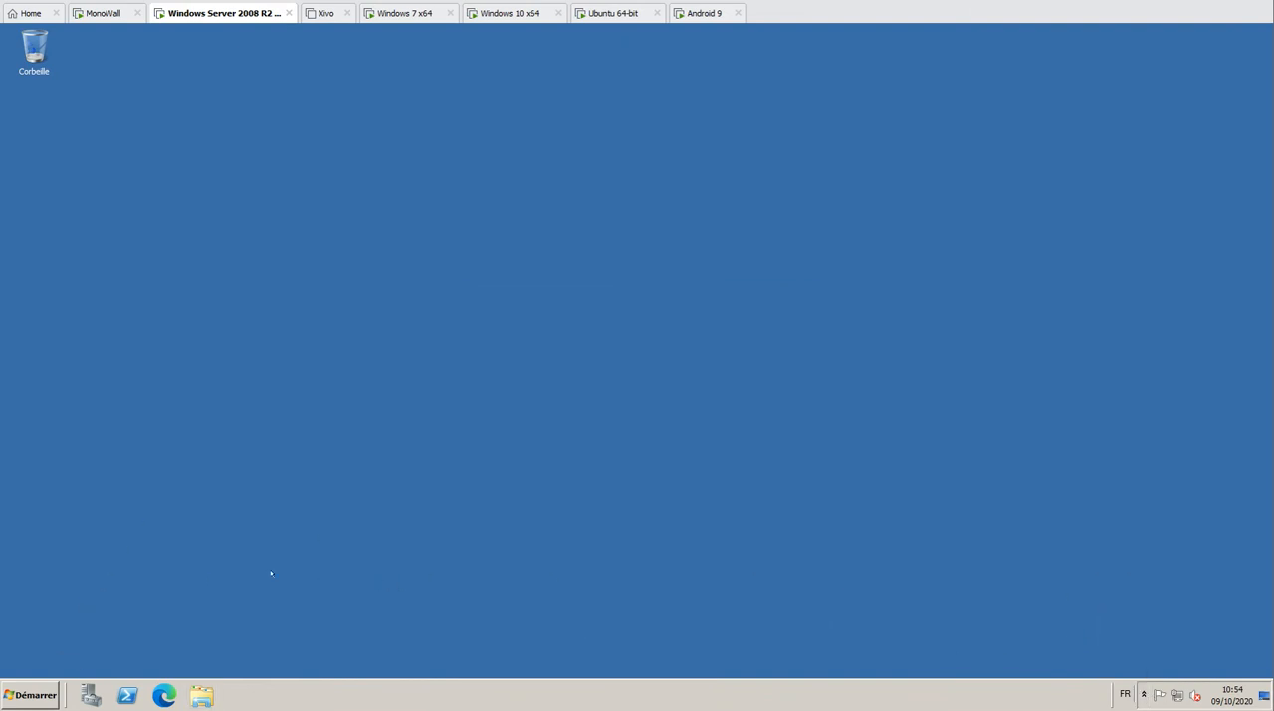
Start TightVNC Viewer on the server and connect to the remote host 192.168.100.101
{"action": "left_click", "coordinate": [30, 691]}
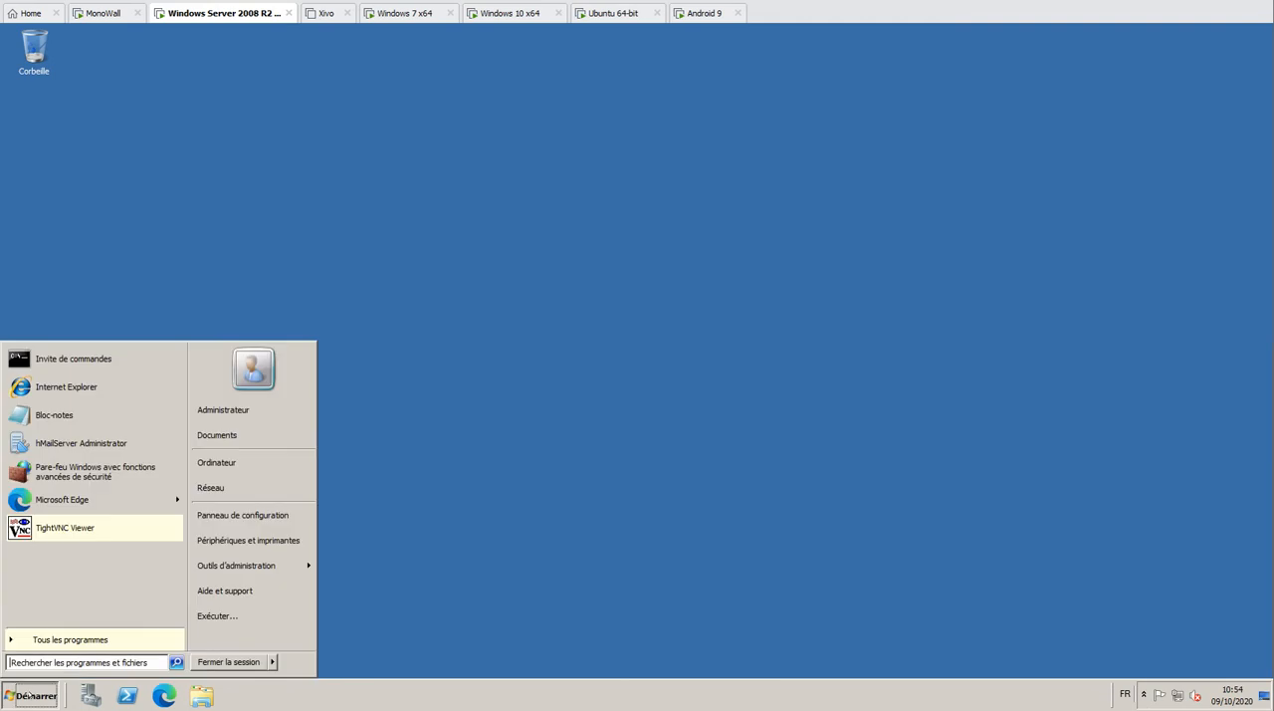
{"action": "left_click", "coordinate": [53, 529]}
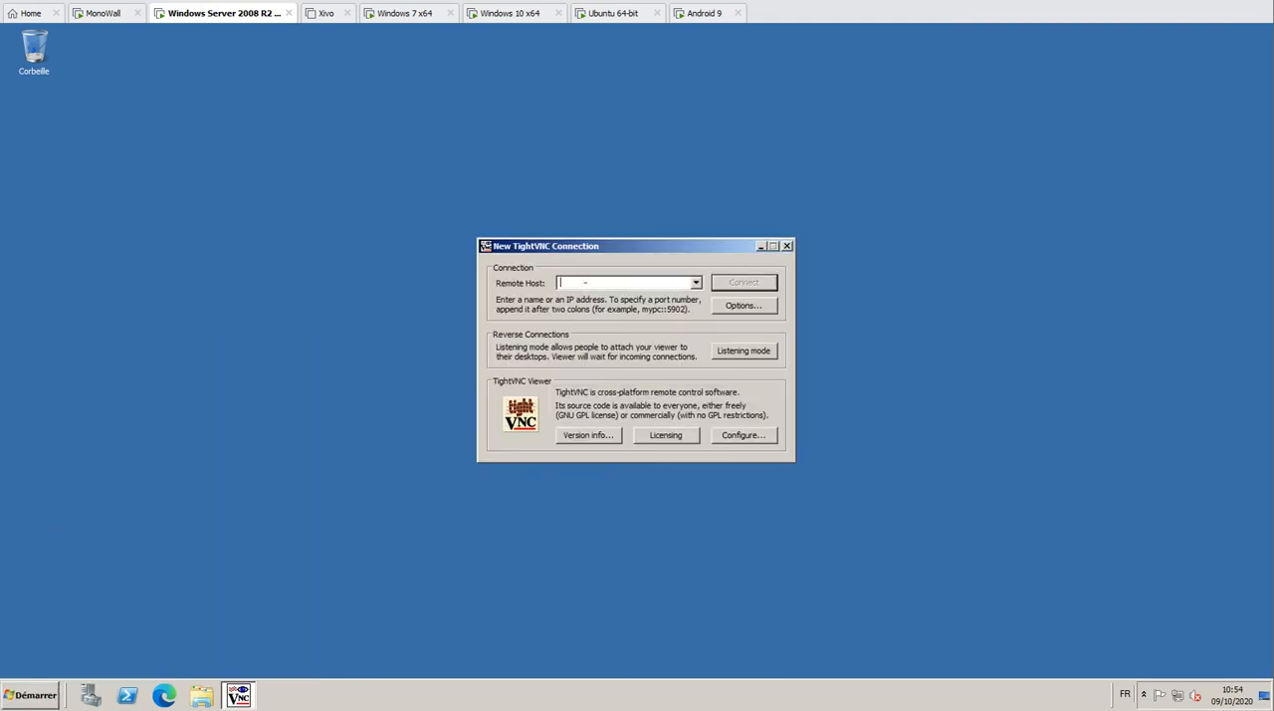
{"action": "type", "text": "192.168.100.101"}
{"action": "left_click", "coordinate": [736, 280]}
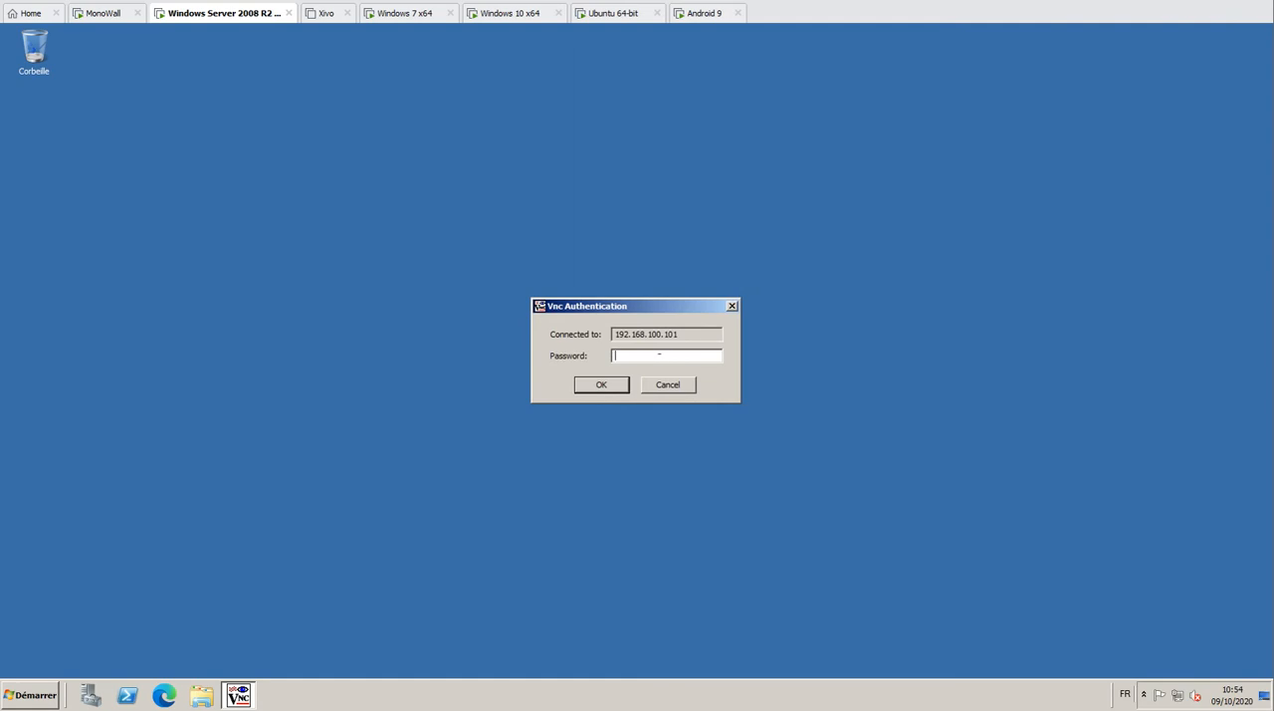
Try to authenticate to 192.168.100.101 with the VNC password
{"action": "type", "text": "•••••••"}
{"action": "key", "text": "Return"}
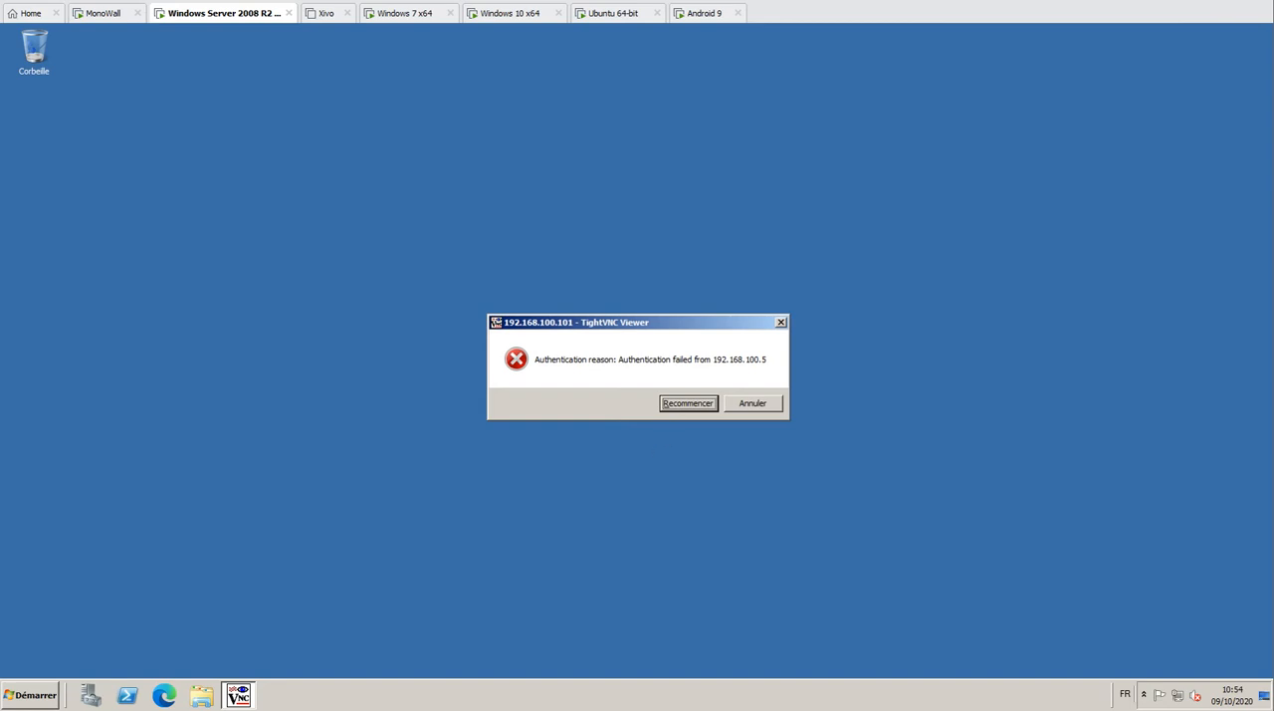
{"action": "key", "text": "Return"}
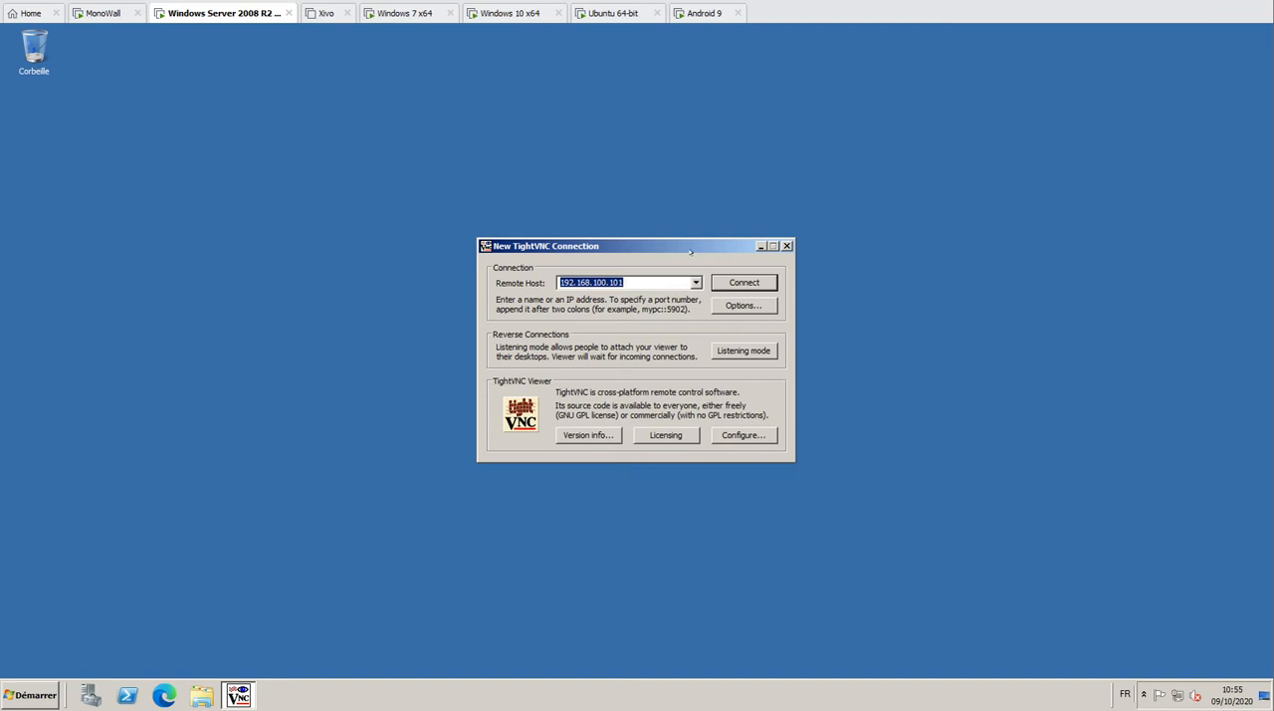
Reconnect to 192.168.100.101 with the VNC password, and set the remote desktop view to automatic scaling
{"action": "left_click", "coordinate": [736, 284]}
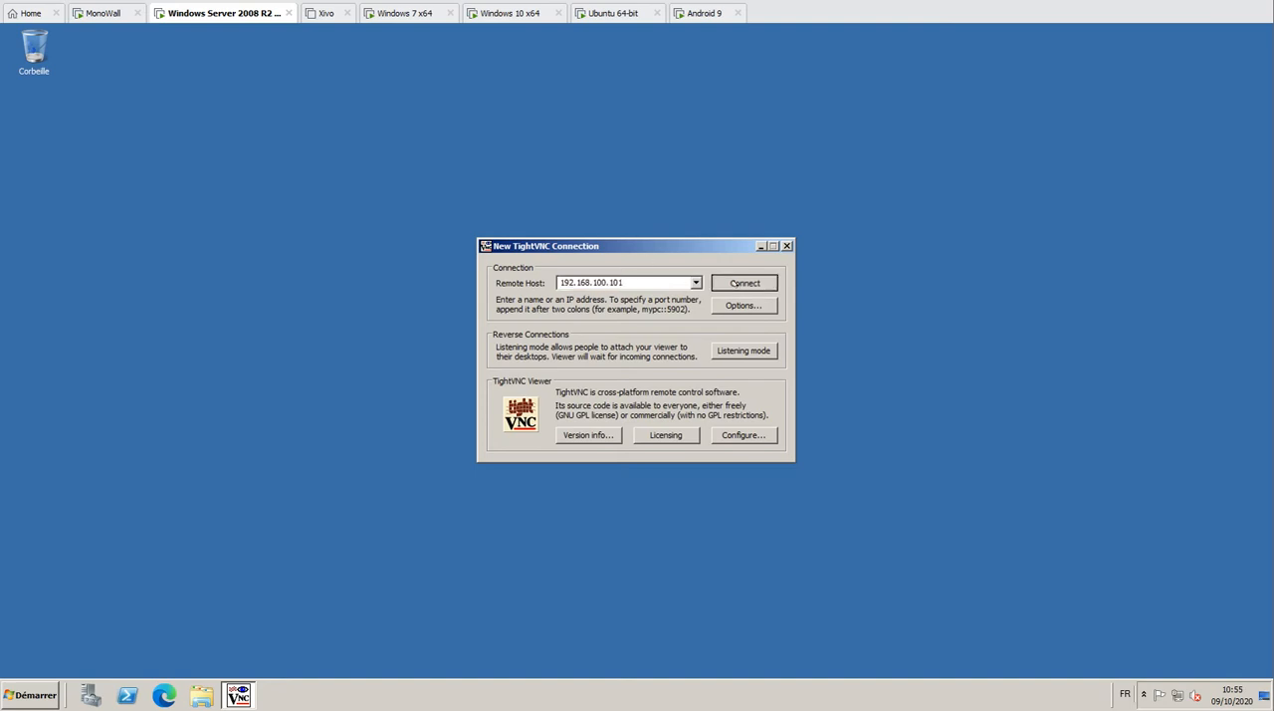
{"action": "type", "text": "••••••"}
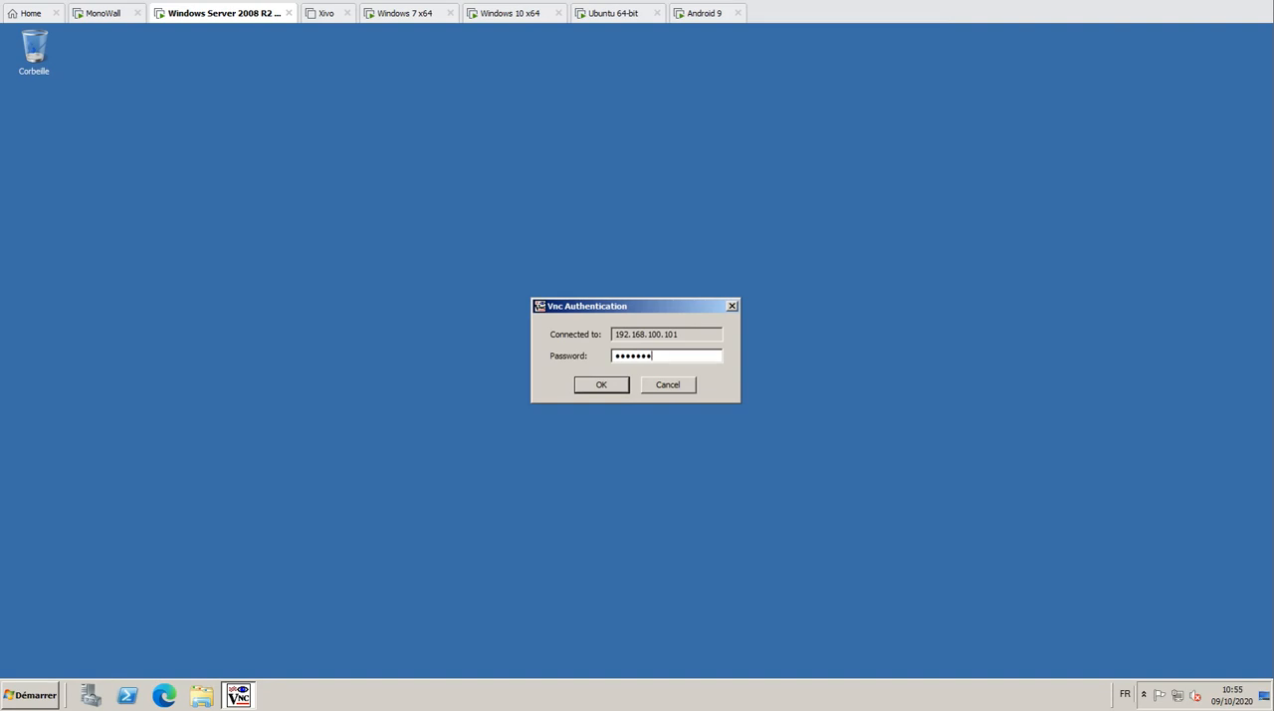
{"action": "key", "text": "Return"}
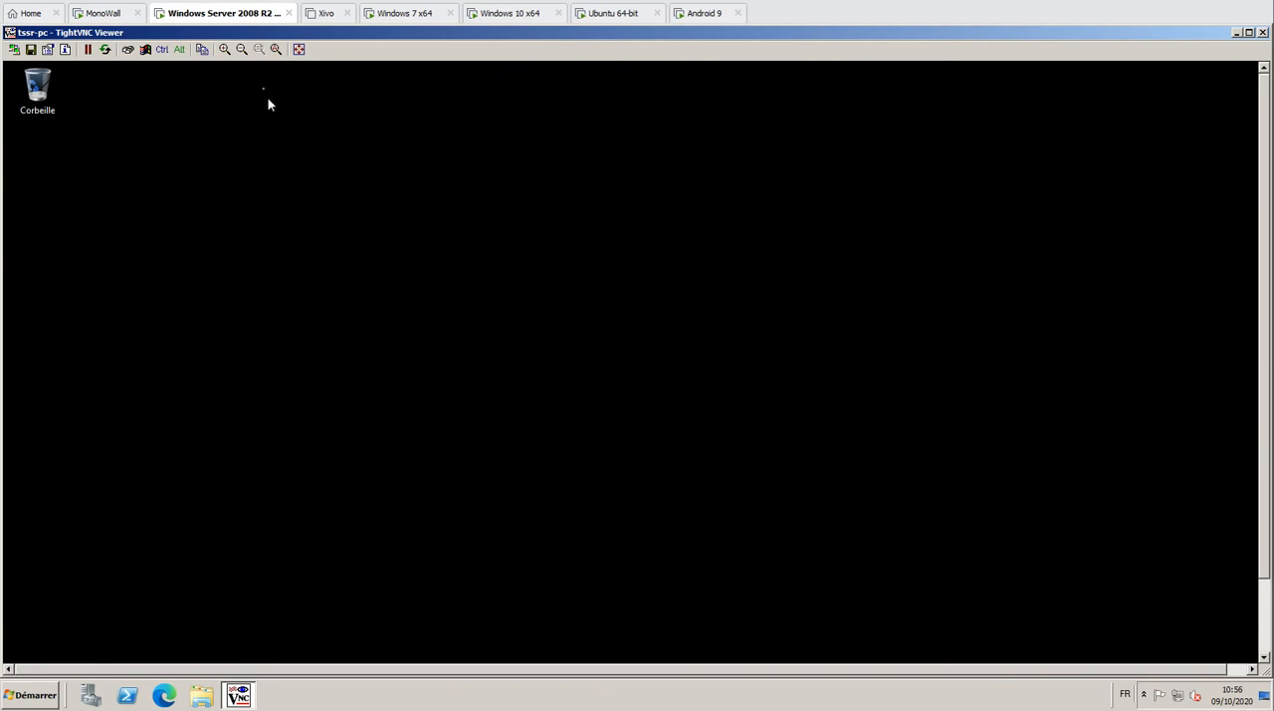
{"action": "left_click", "coordinate": [276, 49]}
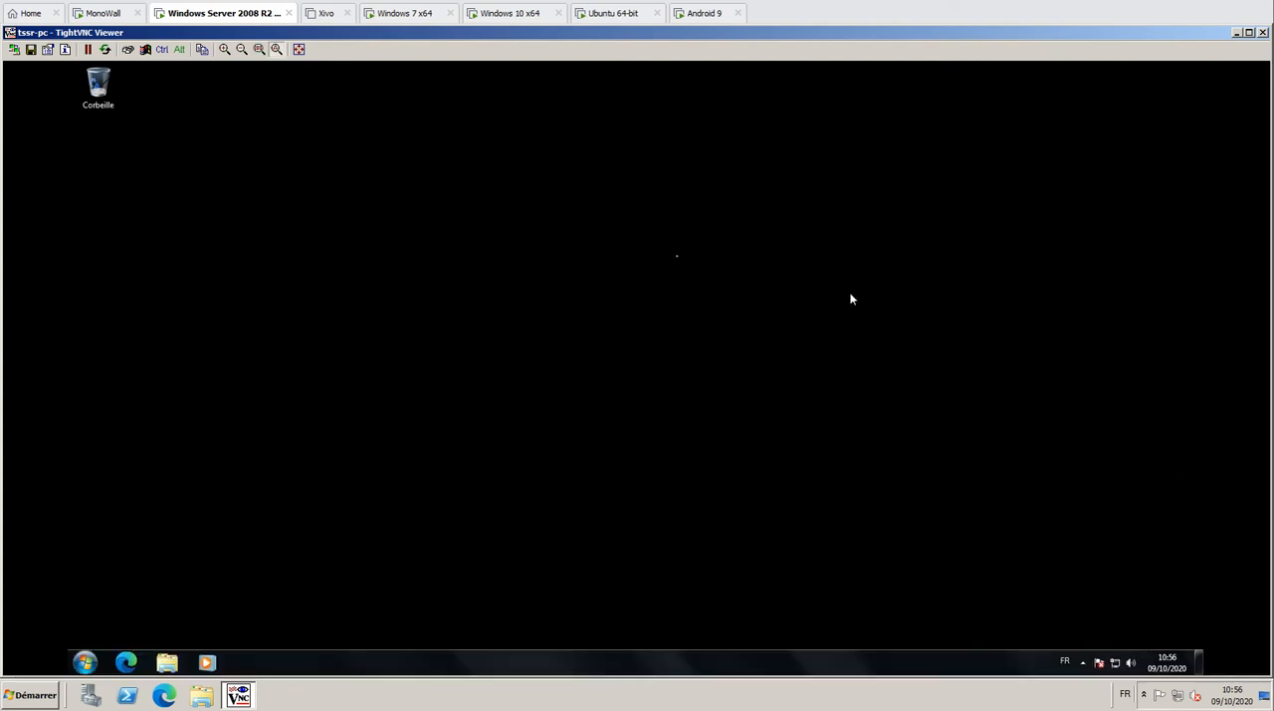
Open the remote Windows 7 Start menu through TightVNC, compare it on the Windows 7 machine, and close it remotely
{"action": "left_click", "coordinate": [85, 662]}
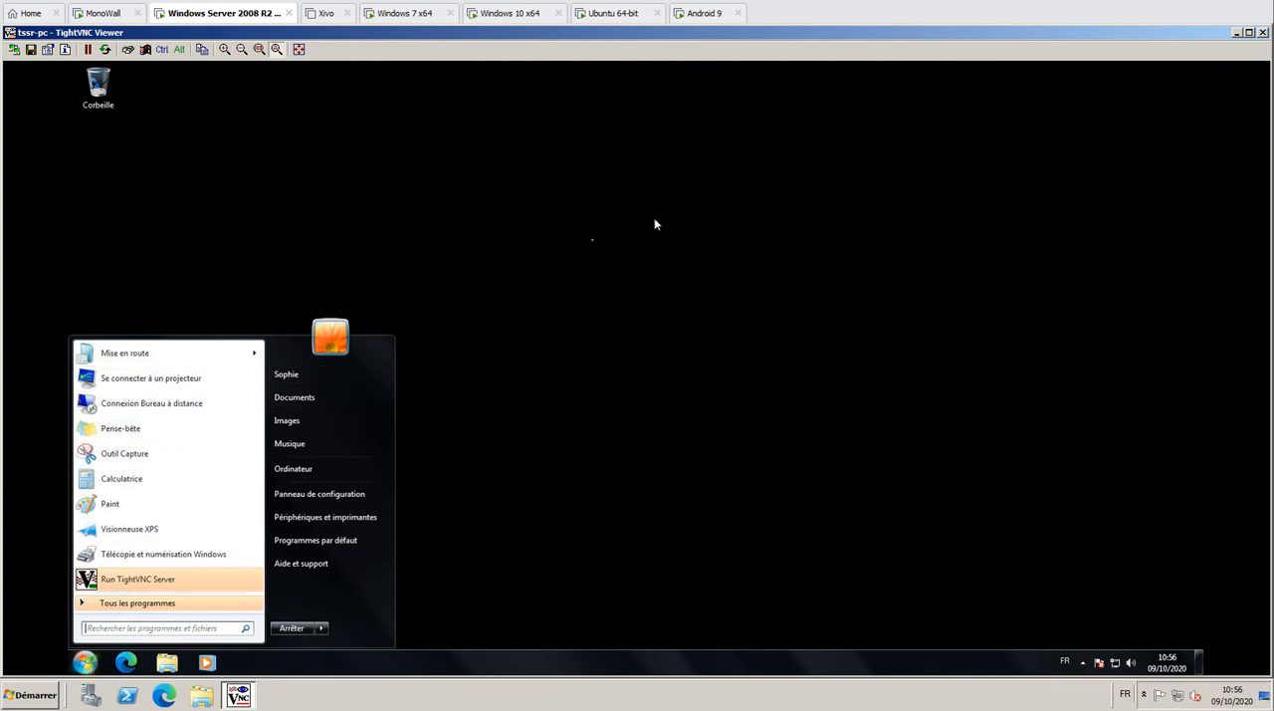
{"action": "left_click", "coordinate": [419, 10]}
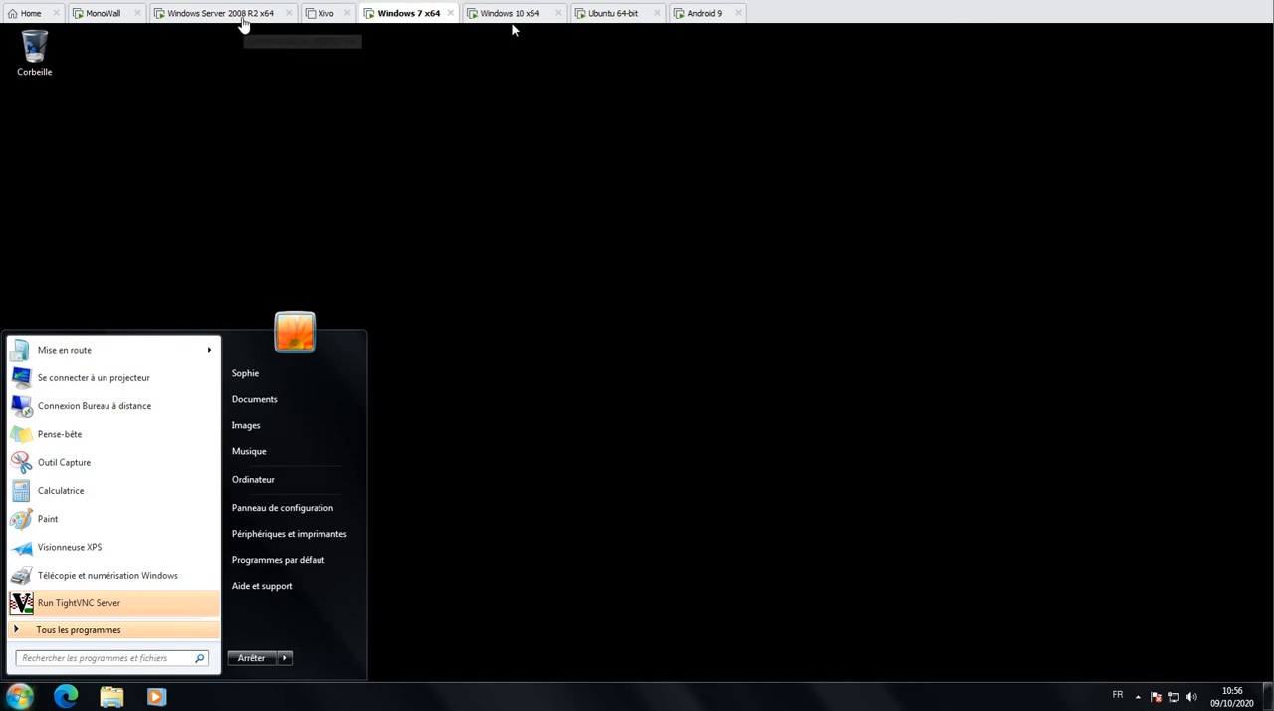
{"action": "left_click", "coordinate": [244, 18]}
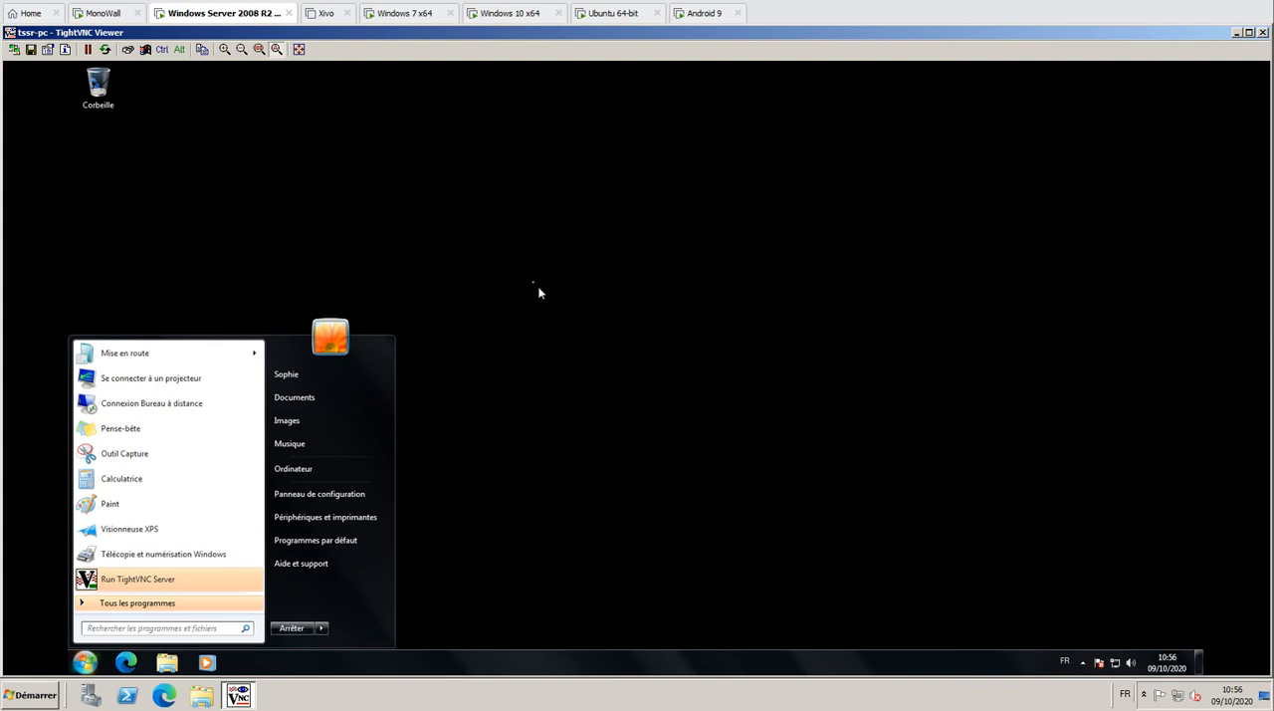
{"action": "left_click", "coordinate": [539, 298]}
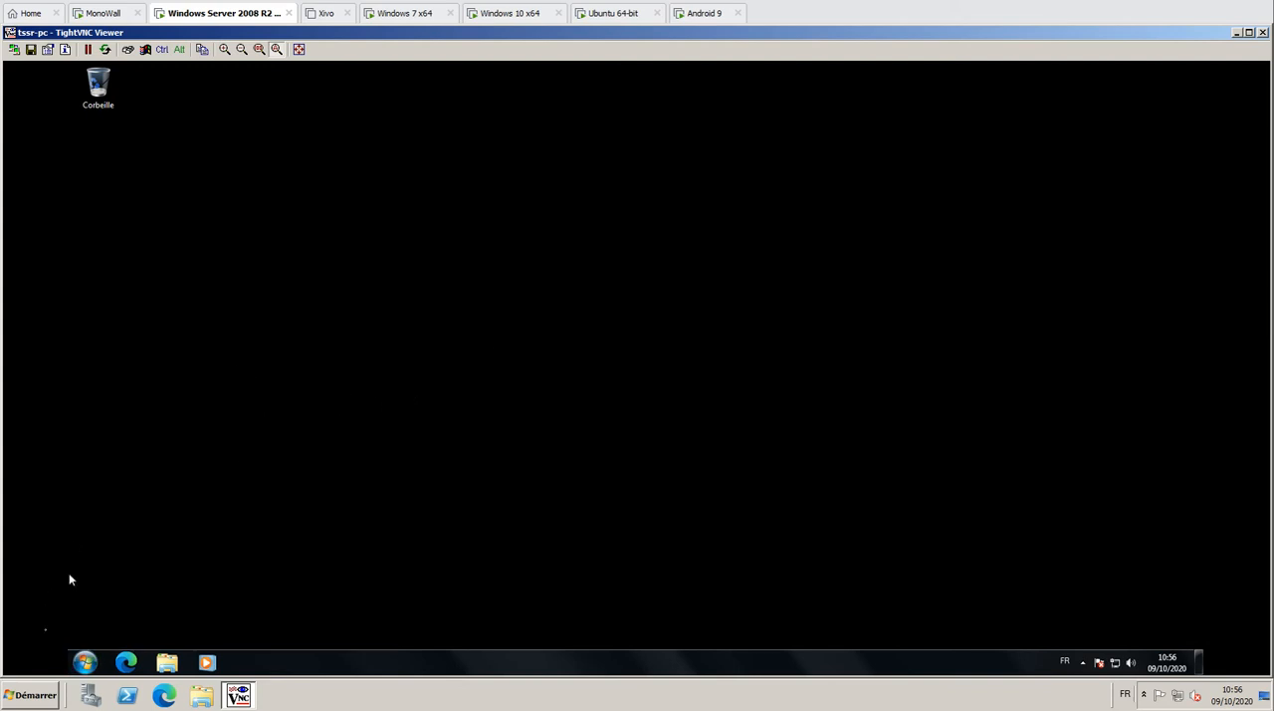
Launch Microsoft Edge in the remote session, check it on the Windows 7 machine, and close the browser remotely
{"action": "left_click", "coordinate": [86, 662]}
{"action": "left_click", "coordinate": [129, 664]}
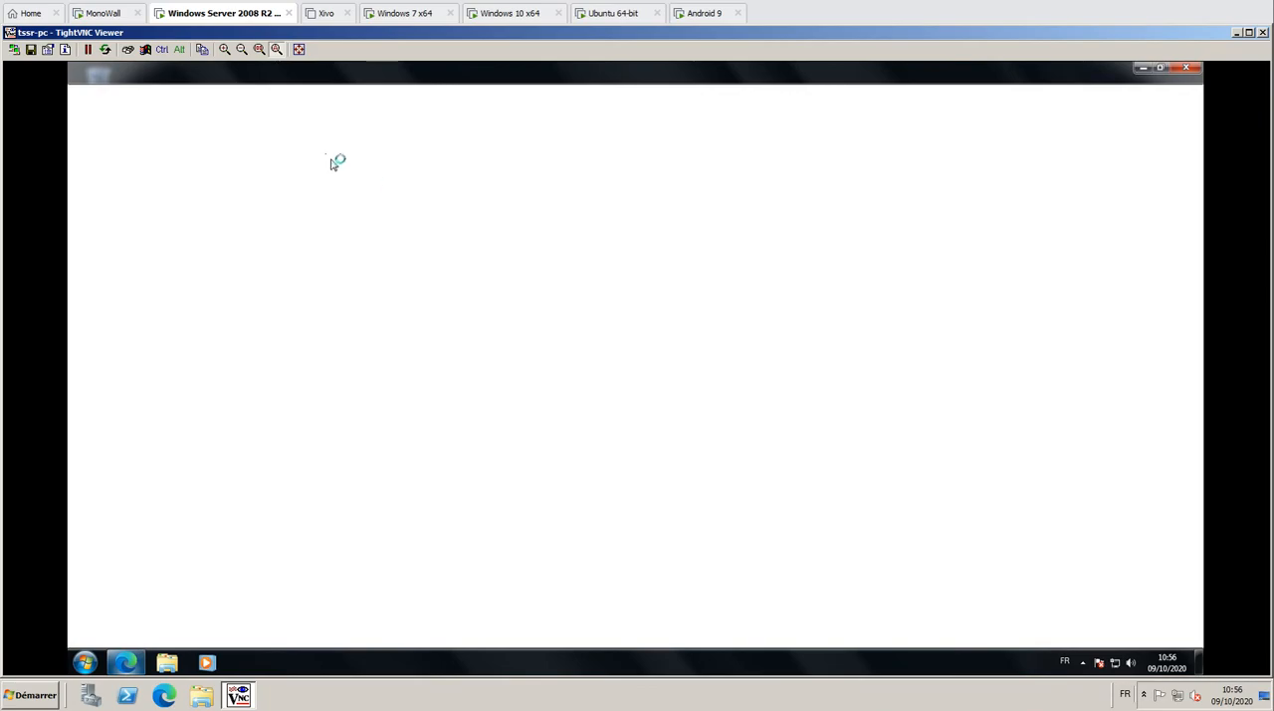
{"action": "left_click", "coordinate": [403, 14]}
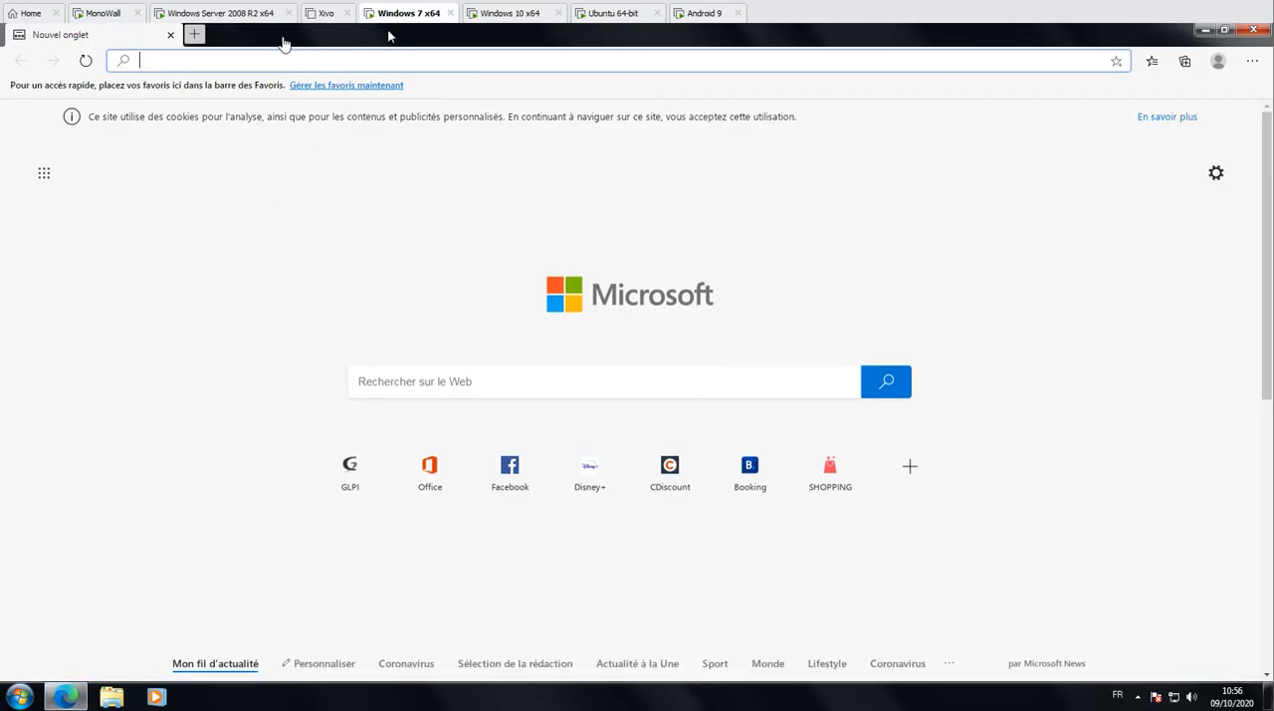
{"action": "left_click", "coordinate": [232, 13]}
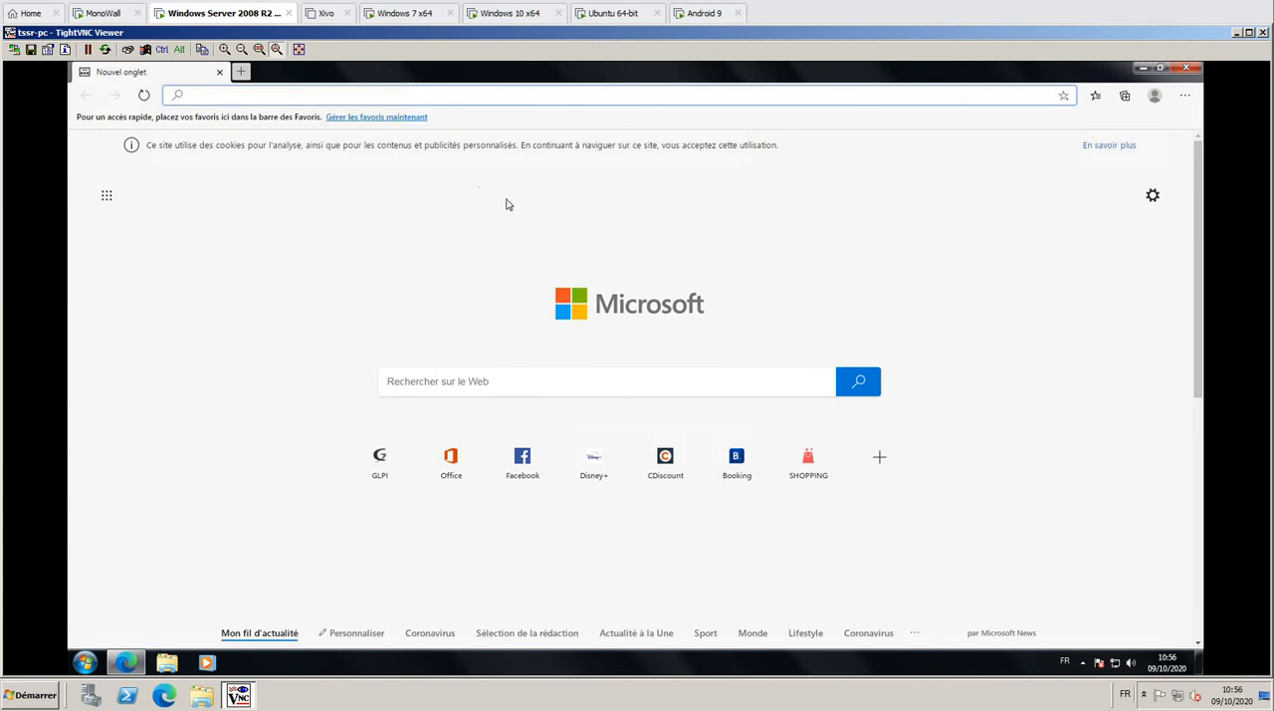
{"action": "left_click", "coordinate": [1186, 68]}
{"action": "left_click", "coordinate": [413, 16]}
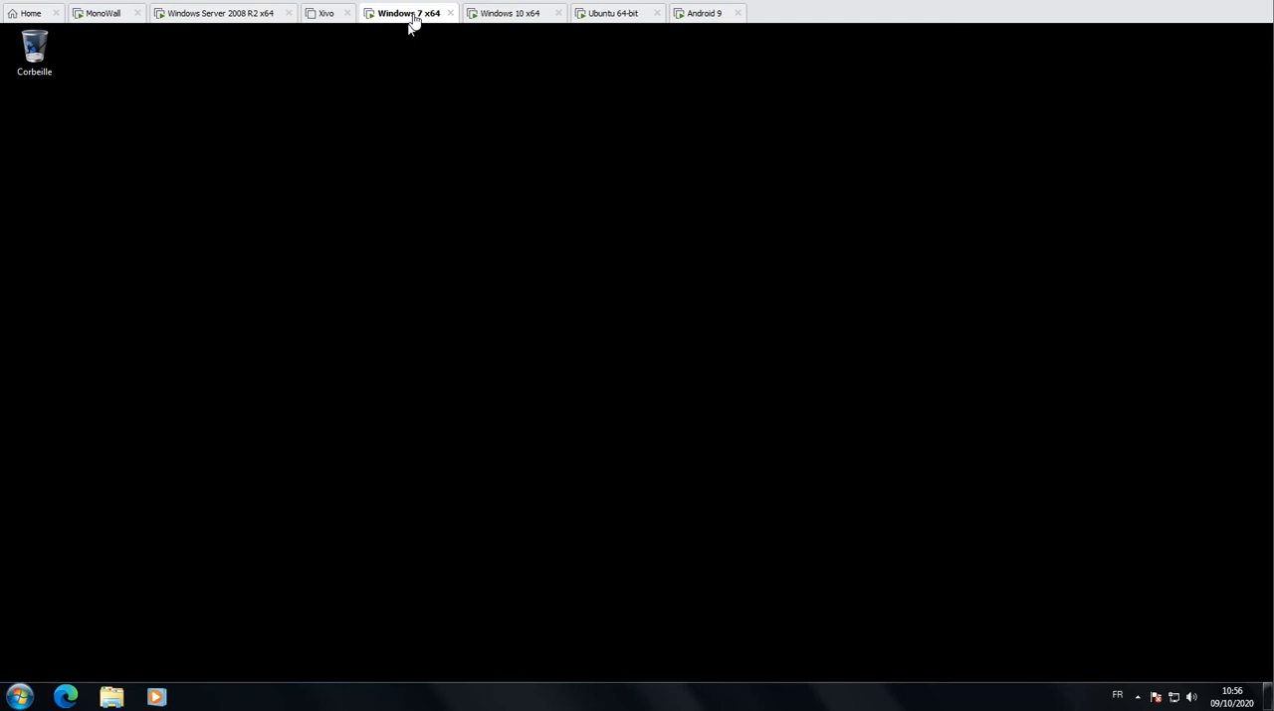
End the TightVNC remote session on the server and check the desktop background of the Windows 7 machine
{"action": "left_click", "coordinate": [222, 18]}
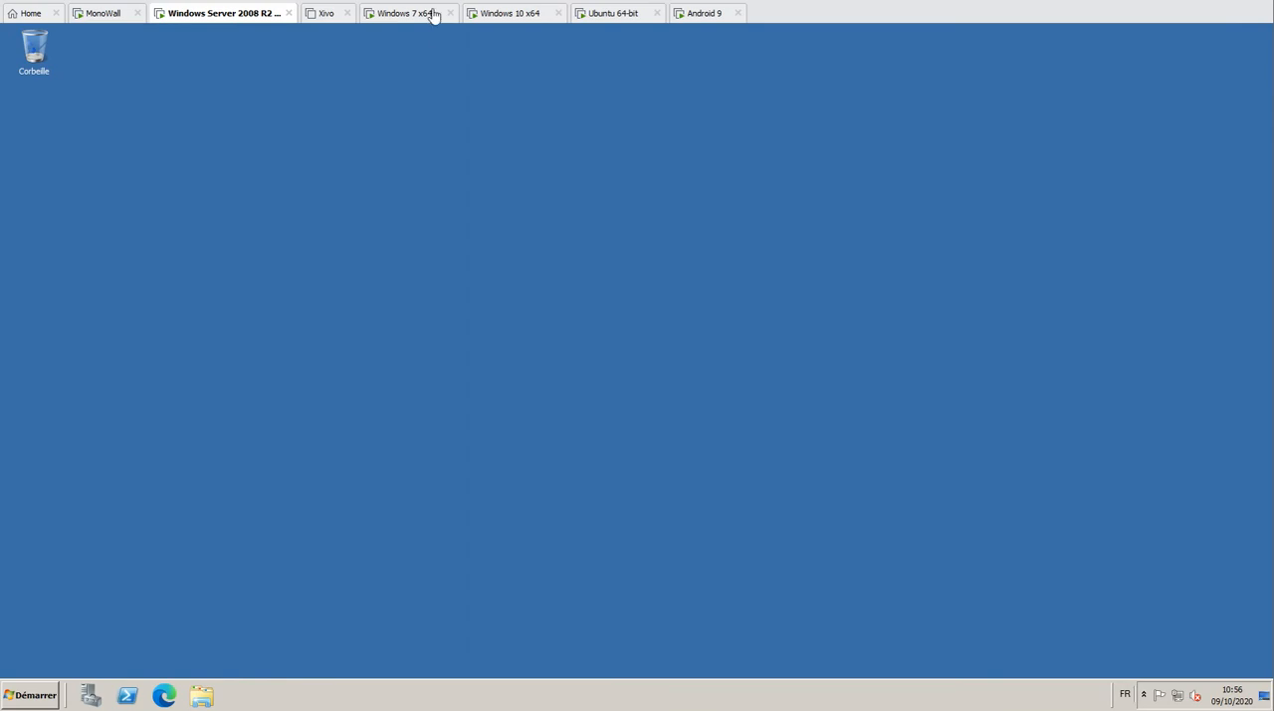
{"action": "left_click", "coordinate": [413, 14]}
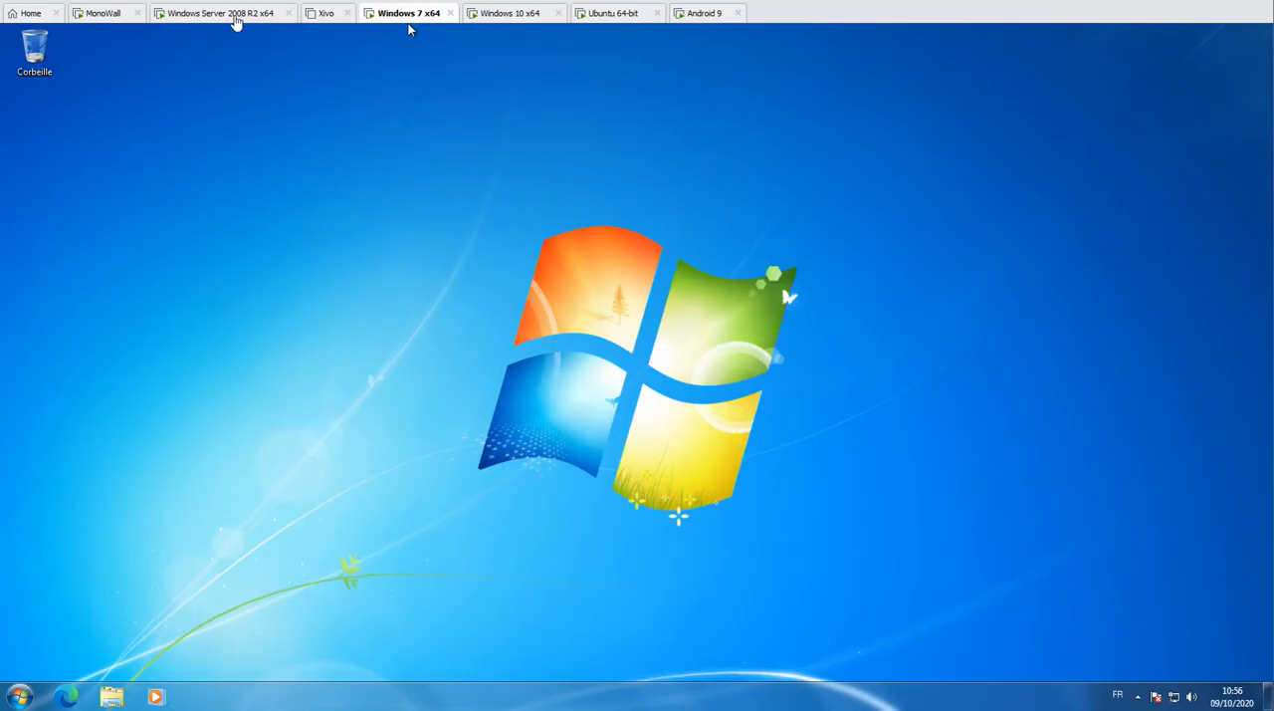
Start TightVNC Viewer on the Windows server, set the remote host to 192.168.100.103, and check the Windows 10 desktop before connecting
{"action": "left_click", "coordinate": [235, 15]}
{"action": "left_click", "coordinate": [20, 697]}
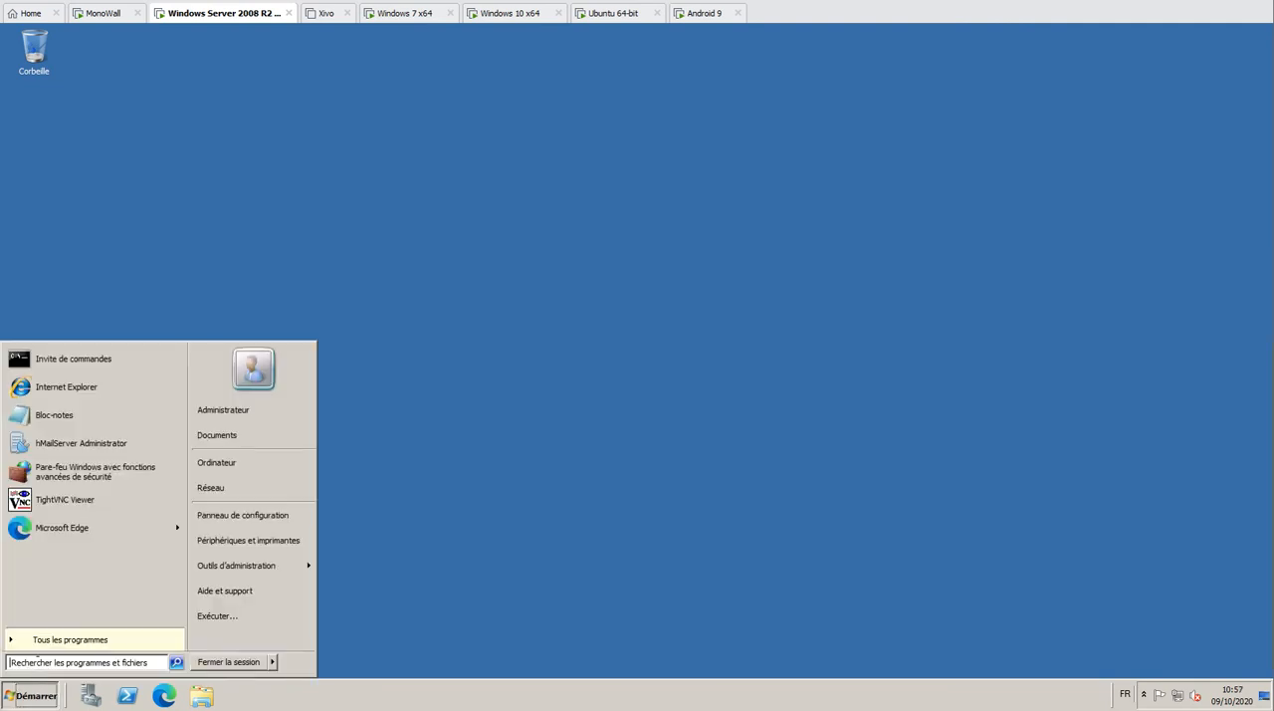
{"action": "left_click", "coordinate": [65, 500]}
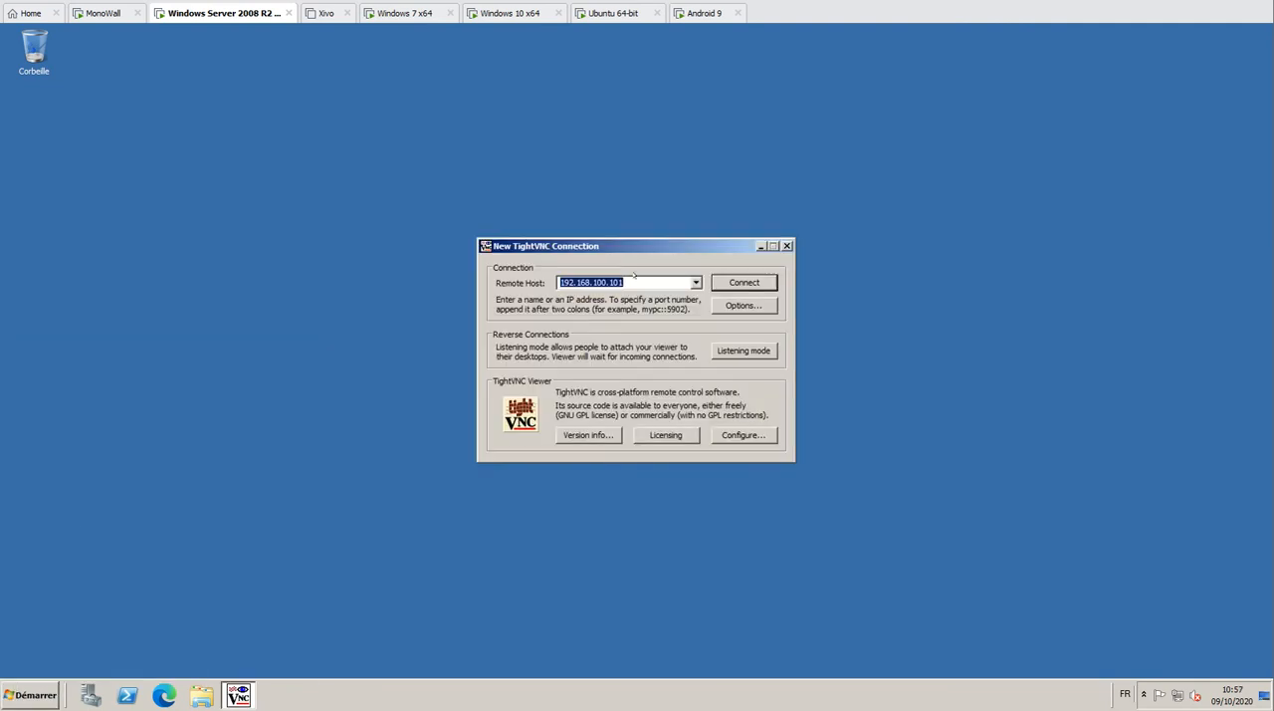
{"action": "left_click", "coordinate": [634, 282]}
{"action": "key", "text": "BackSpace"}
{"action": "type", "text": "3"}
{"action": "left_click", "coordinate": [529, 14]}
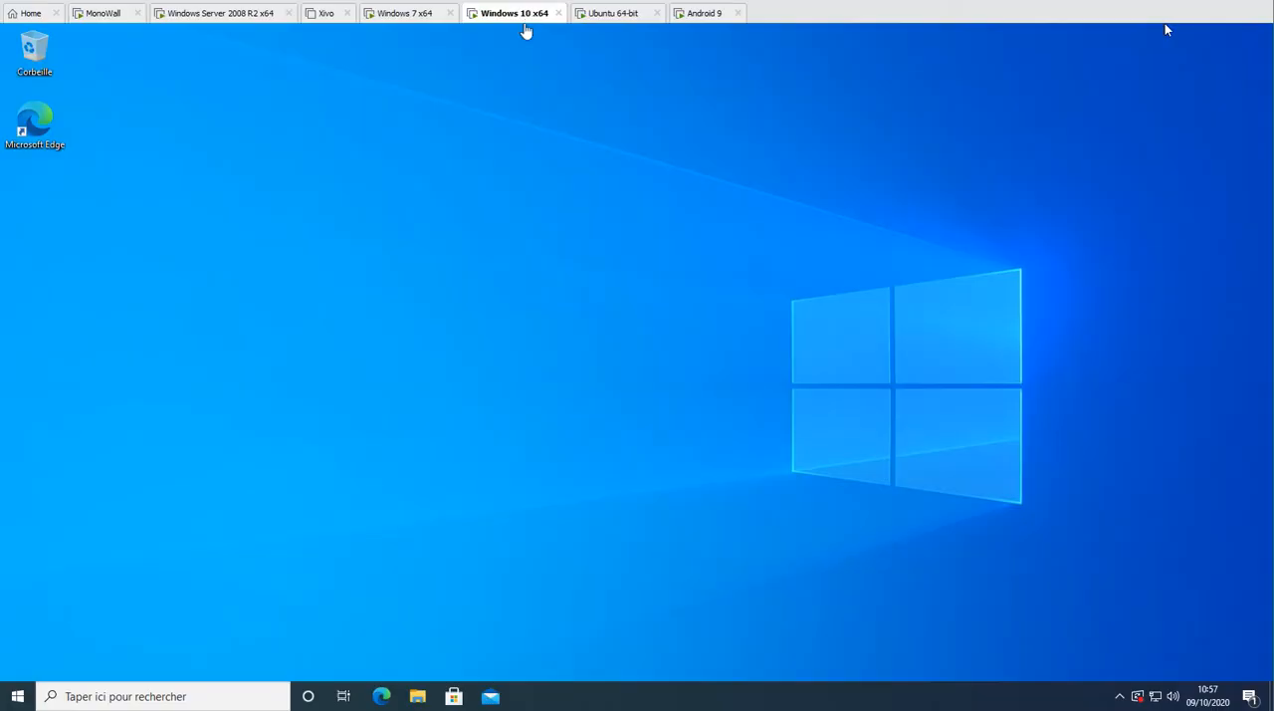
{"action": "left_click", "coordinate": [199, 14]}
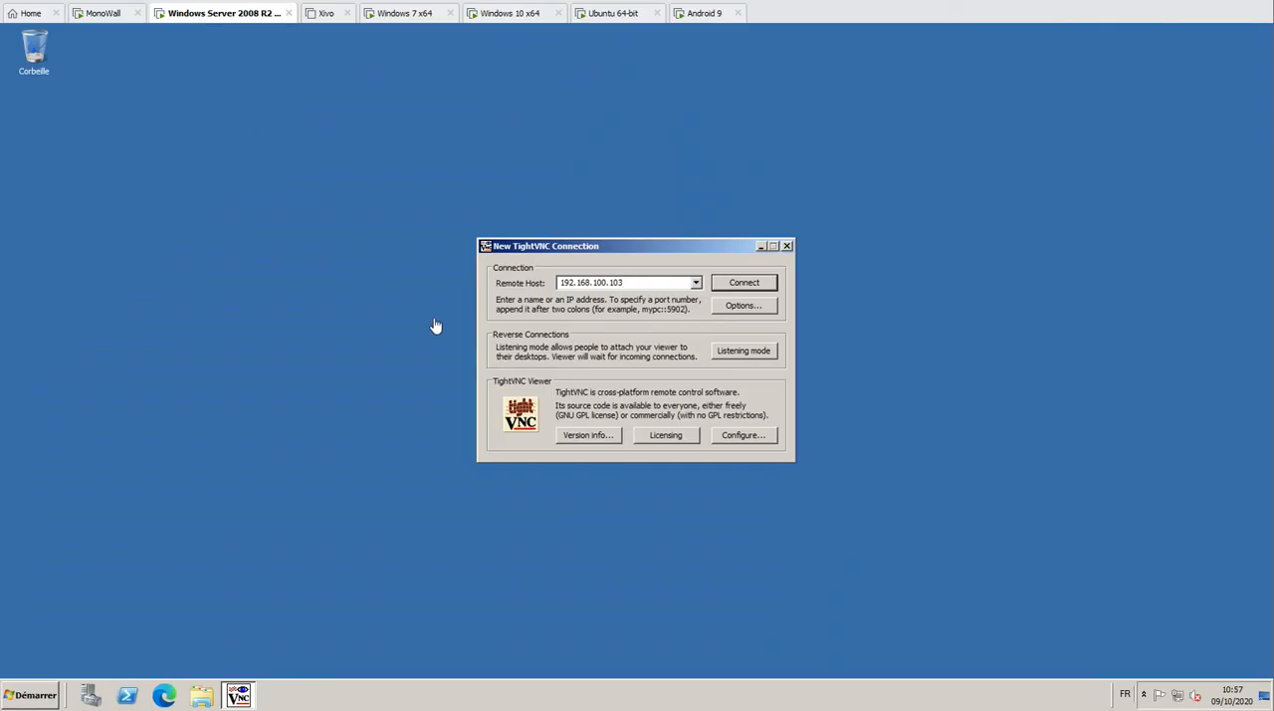
Connect to 192.168.100.103 with the VNC password, compare the desktop on the Windows 10 machine, and return to the server
{"action": "left_click", "coordinate": [732, 286]}
{"action": "type", "text": "•••••••"}
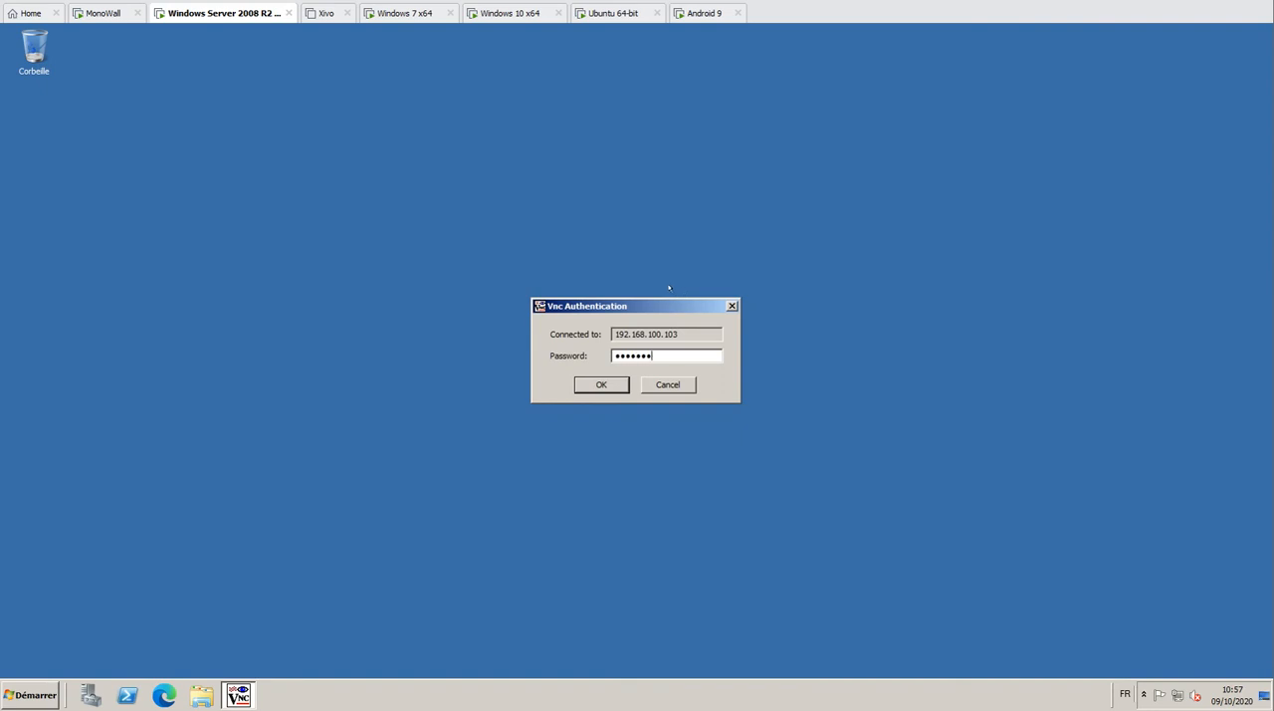
{"action": "key", "text": "Return"}
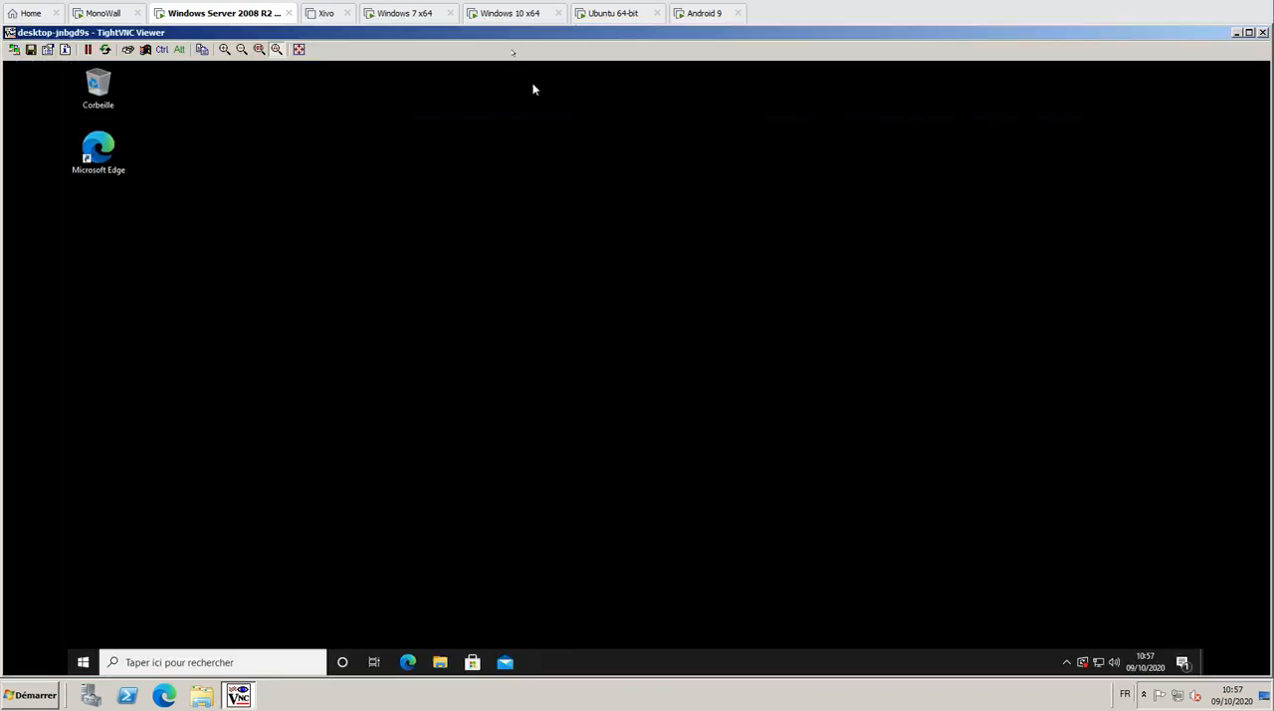
{"action": "left_click", "coordinate": [528, 14]}
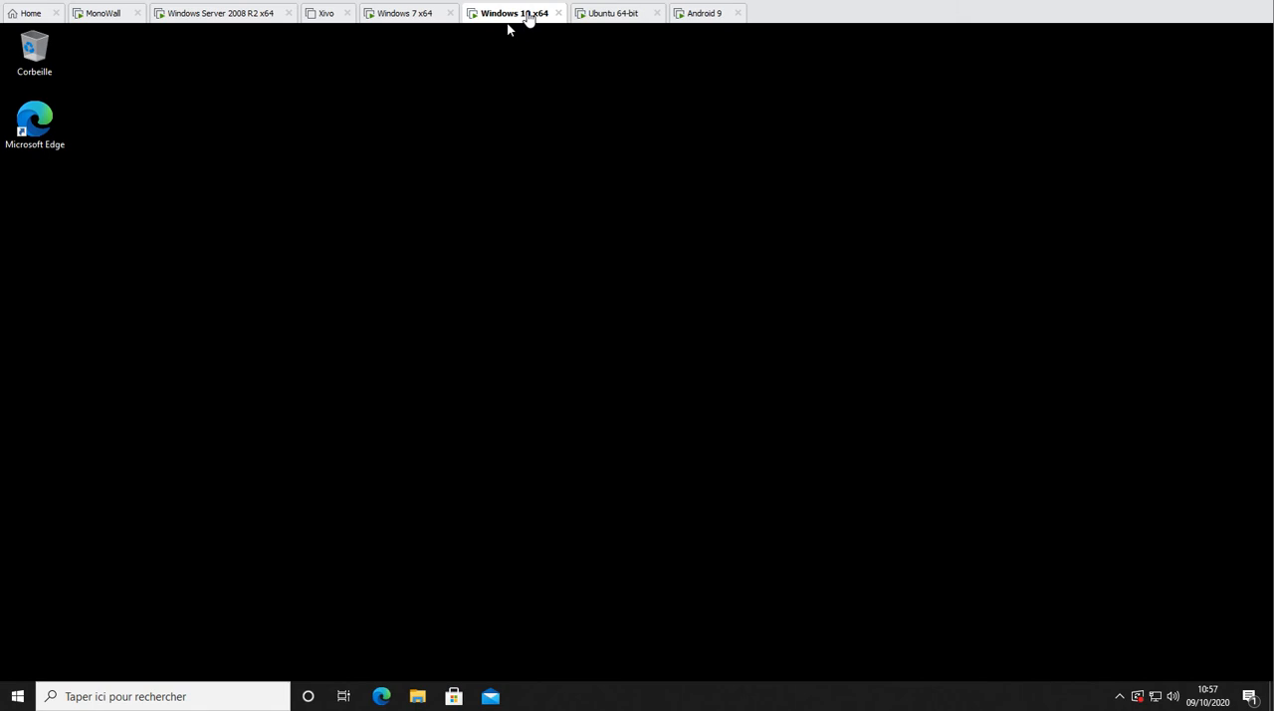
{"action": "left_click", "coordinate": [233, 13]}
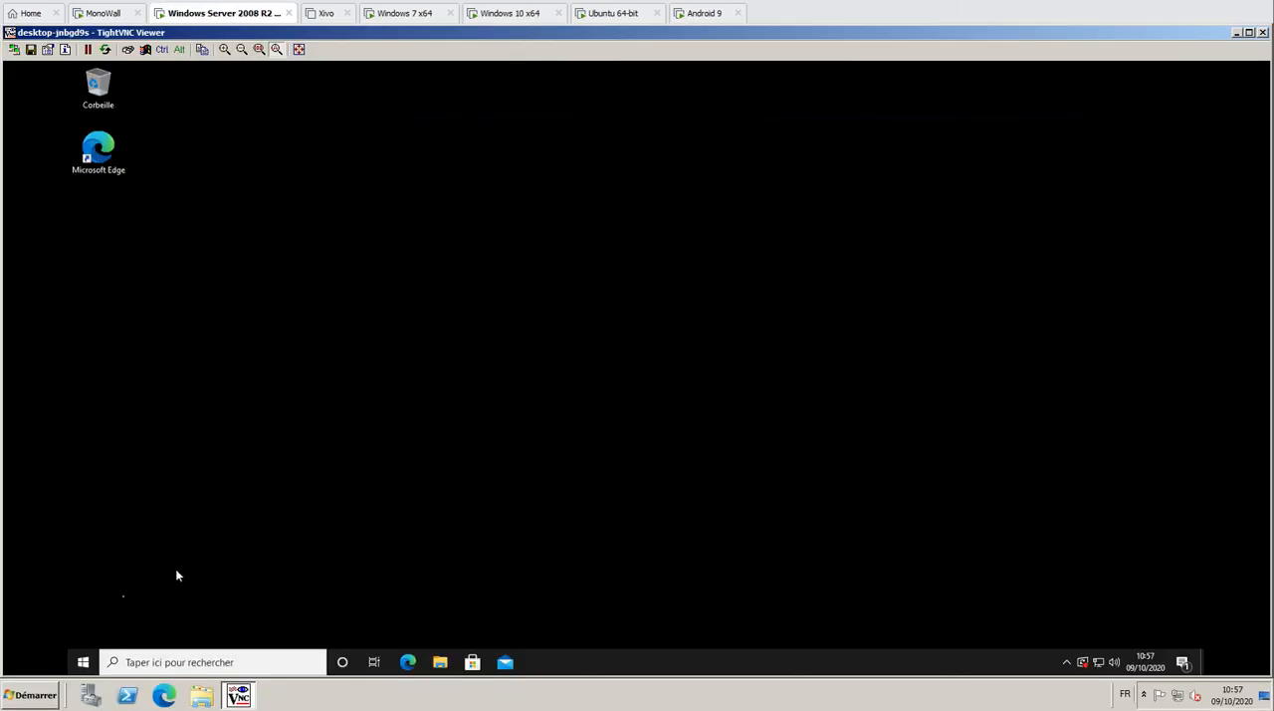
Open the remote Windows 10 Start menu through TightVNC, compare it on the Windows 10 machine, and end the remote session
{"action": "left_click", "coordinate": [83, 662]}
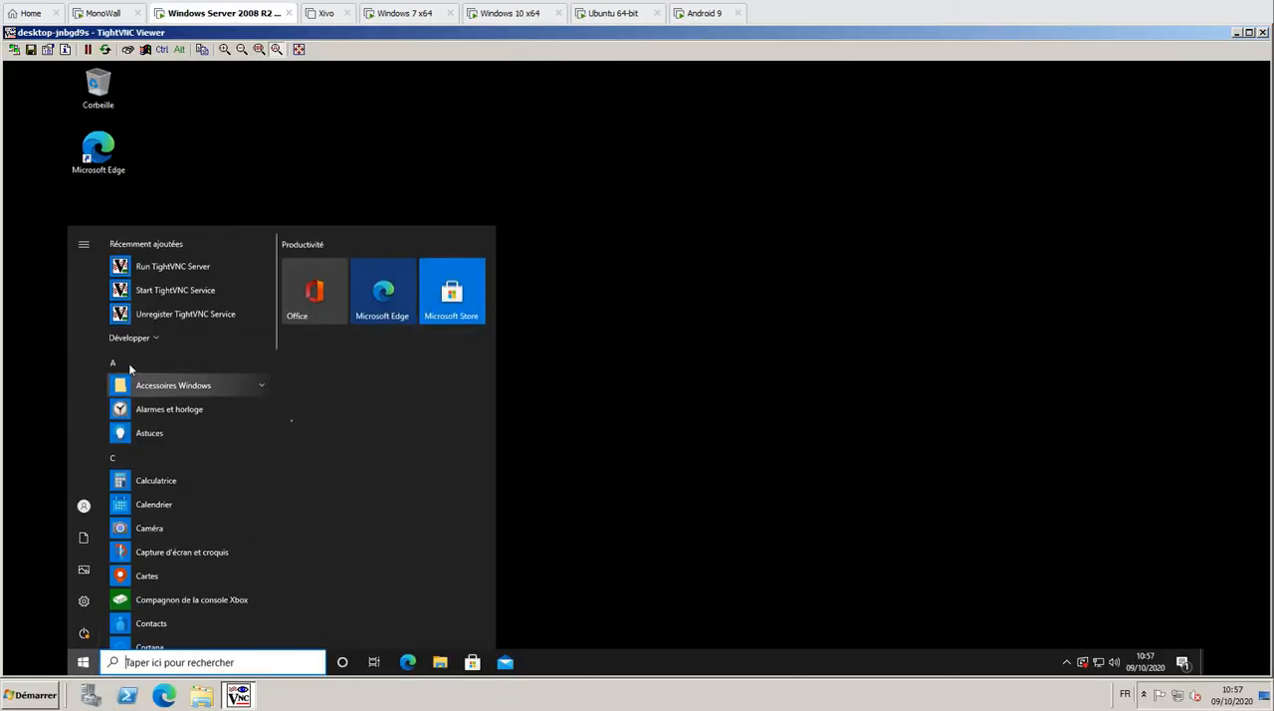
{"action": "left_click", "coordinate": [520, 13]}
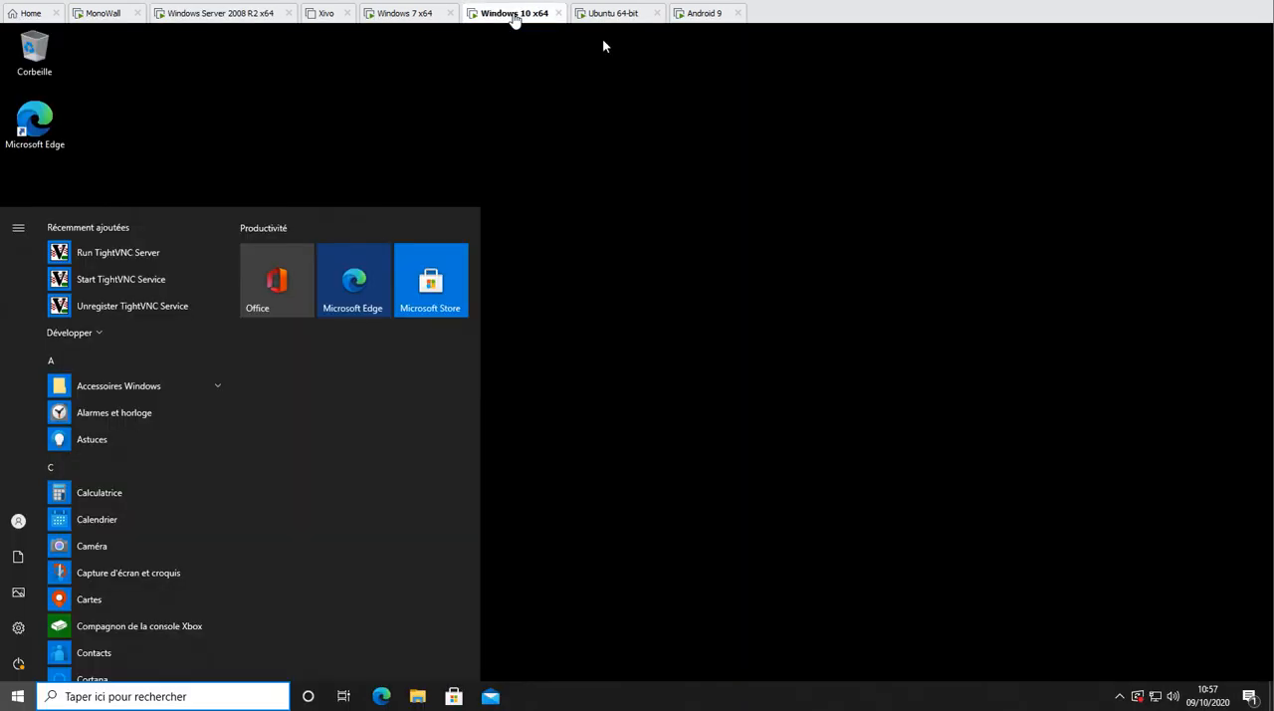
{"action": "left_click", "coordinate": [225, 13]}
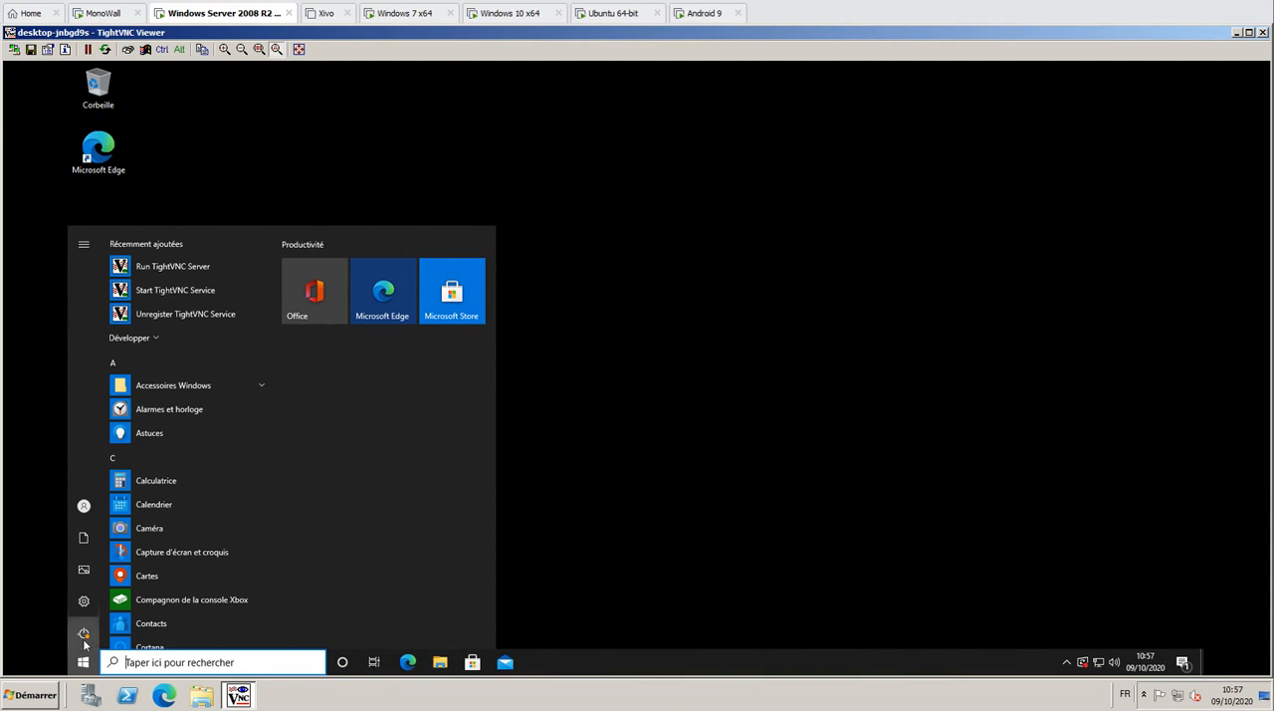
{"action": "left_click", "coordinate": [1261, 31]}
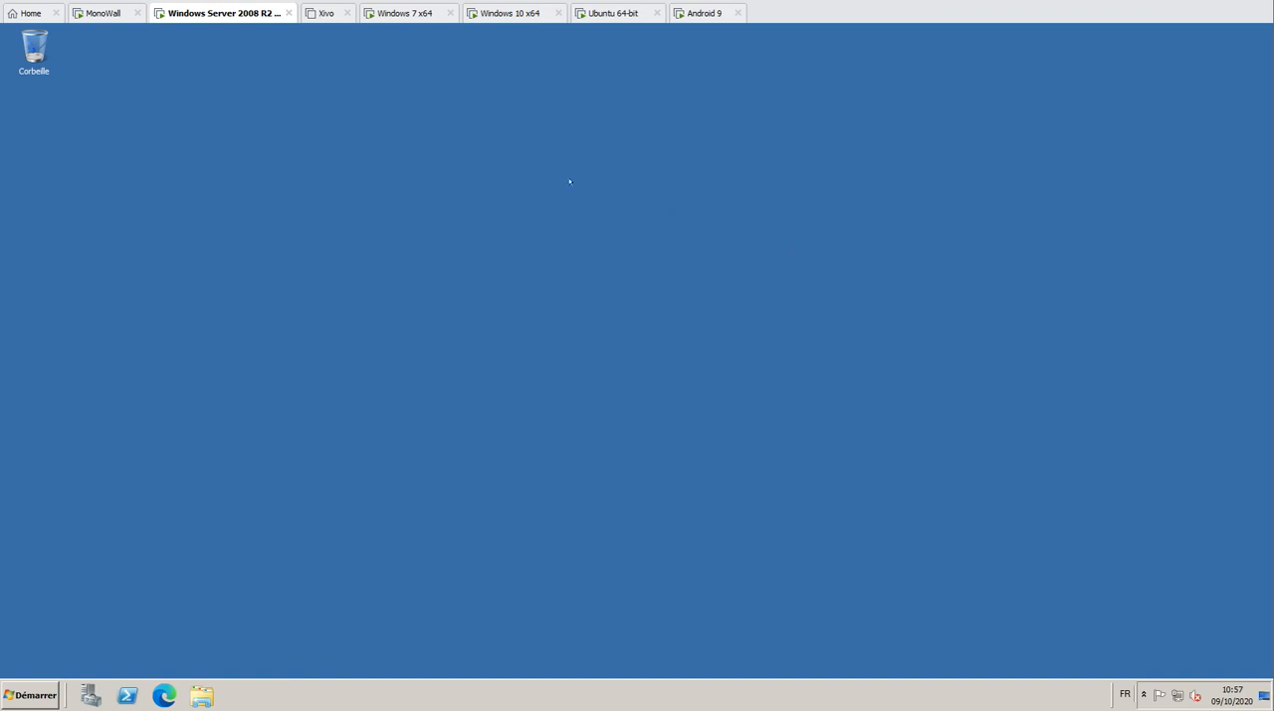
Switch to the Ubuntu machine, log in with the account password, and close the Thunderbird mail window
{"action": "left_click", "coordinate": [599, 13]}
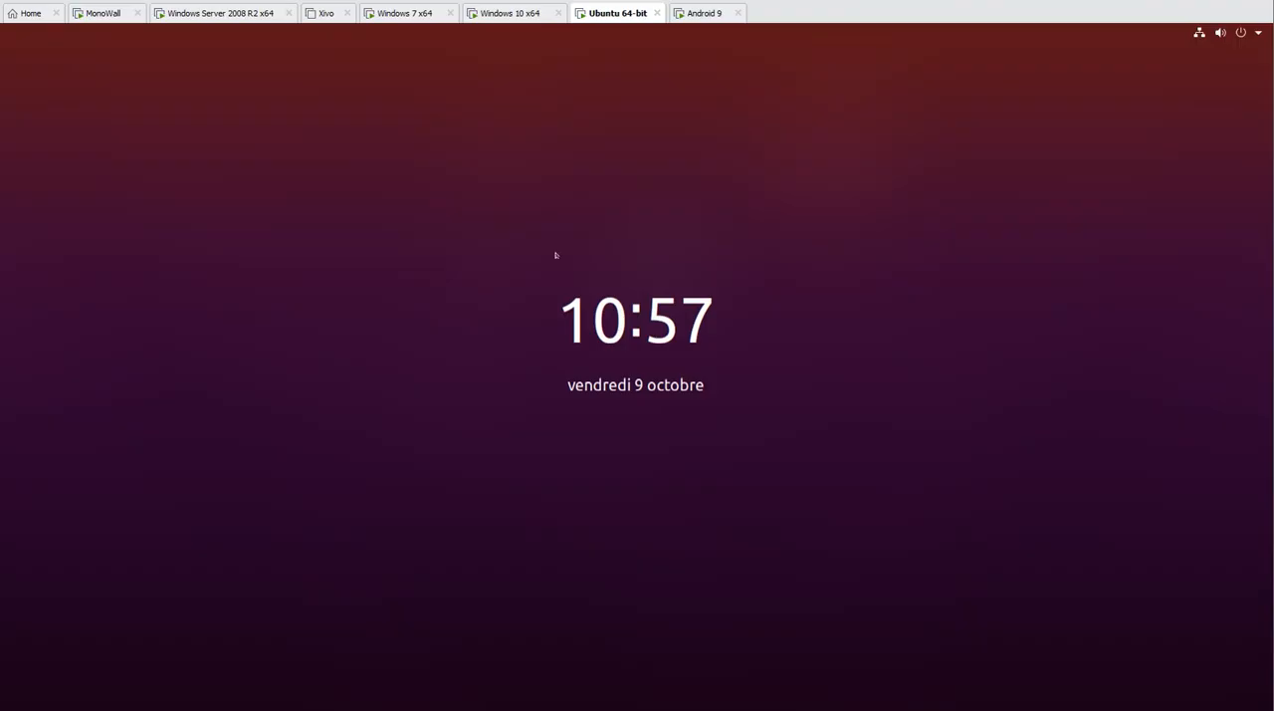
{"action": "left_click", "coordinate": [547, 257]}
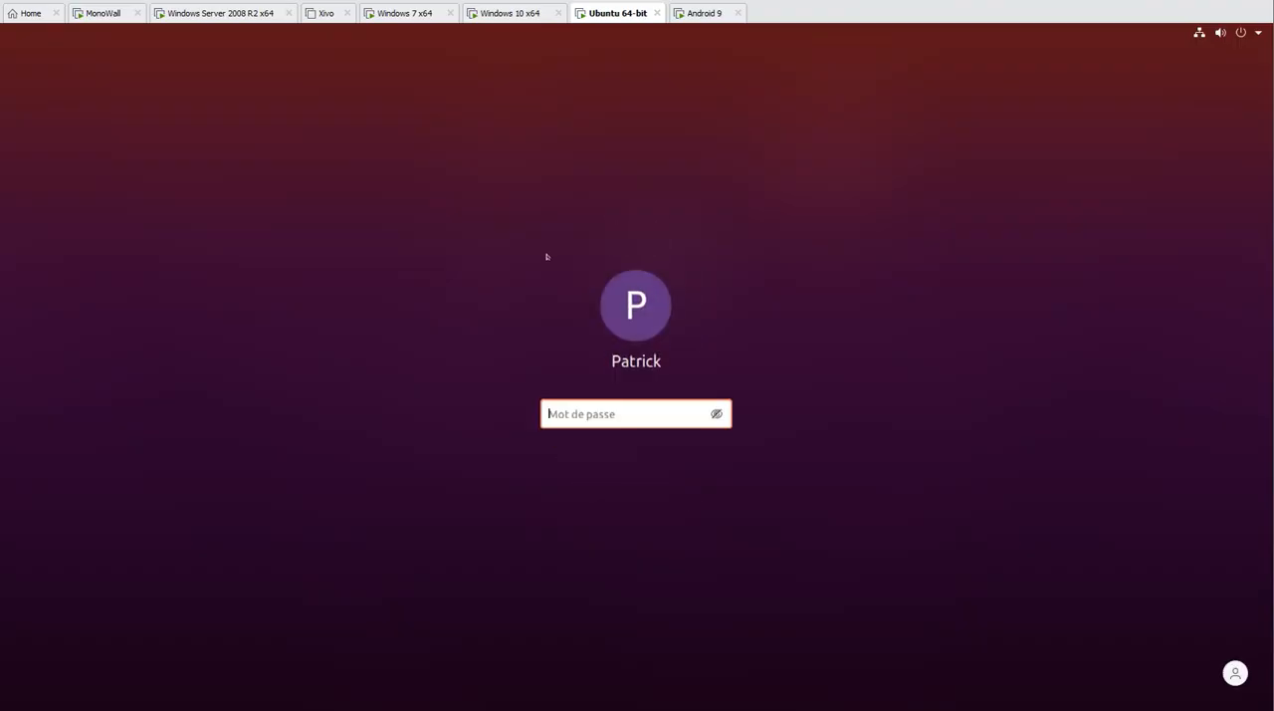
{"action": "type", "text": "***"}
{"action": "type", "text": "•••"}
{"action": "key", "text": "Return"}
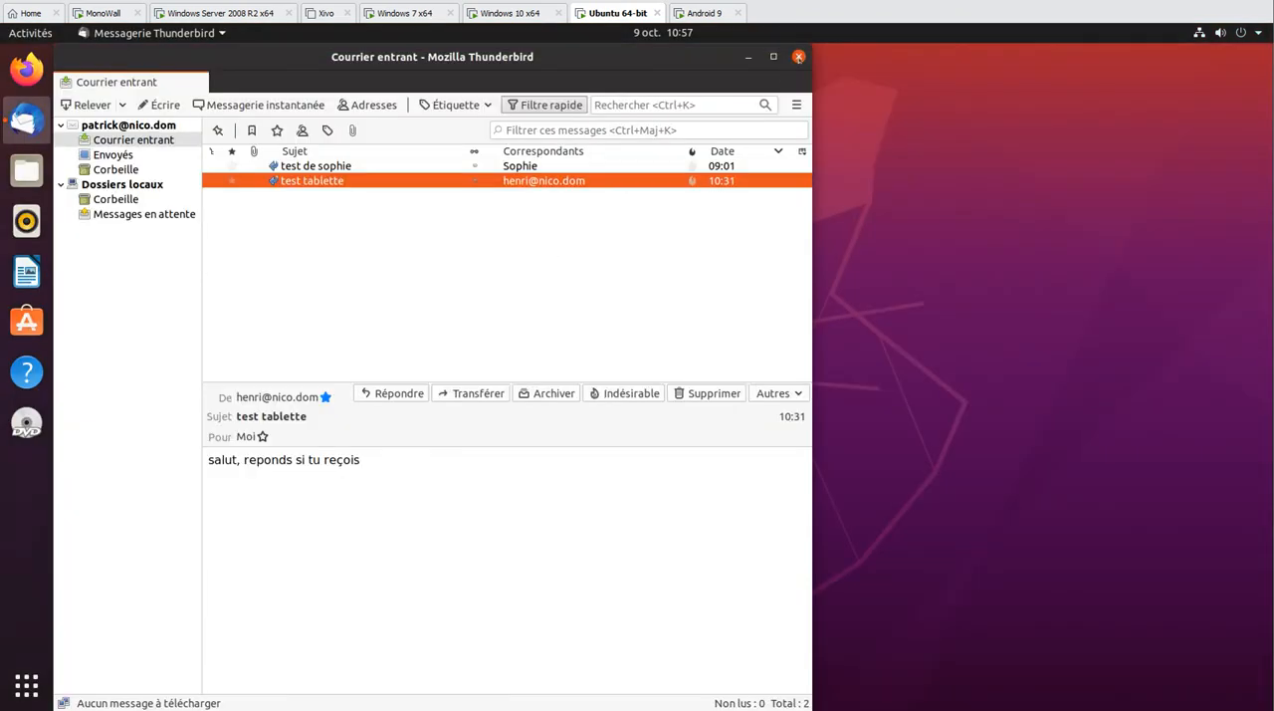
{"action": "left_click", "coordinate": [798, 57]}
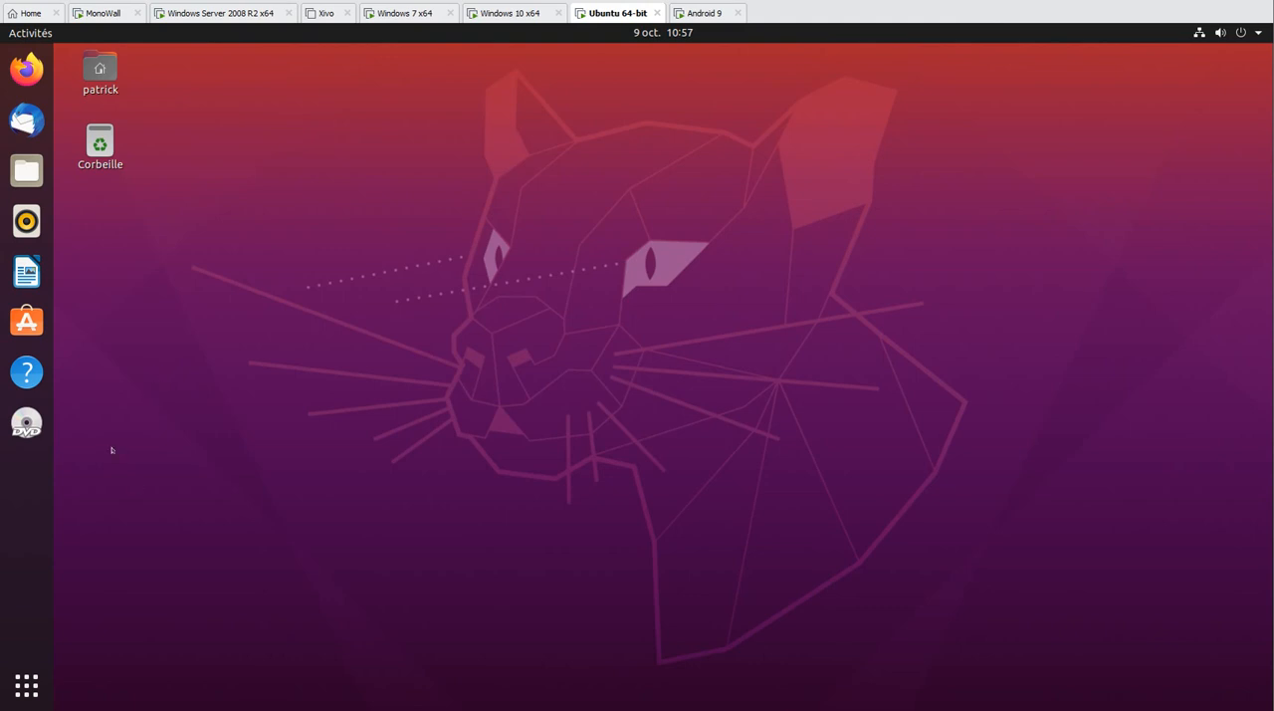
Search the Ubuntu applications for "rem", launch Remmina, and dismiss its release notes window
{"action": "left_click", "coordinate": [40, 679]}
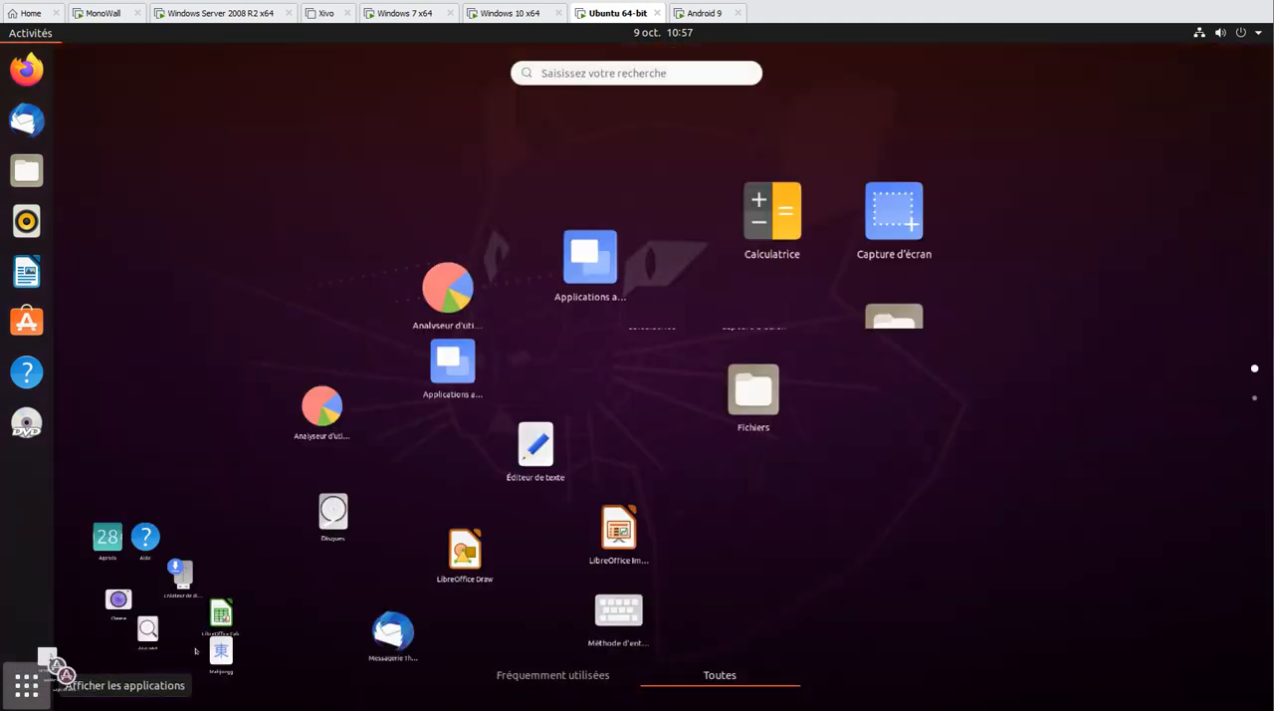
{"action": "left_click", "coordinate": [620, 64]}
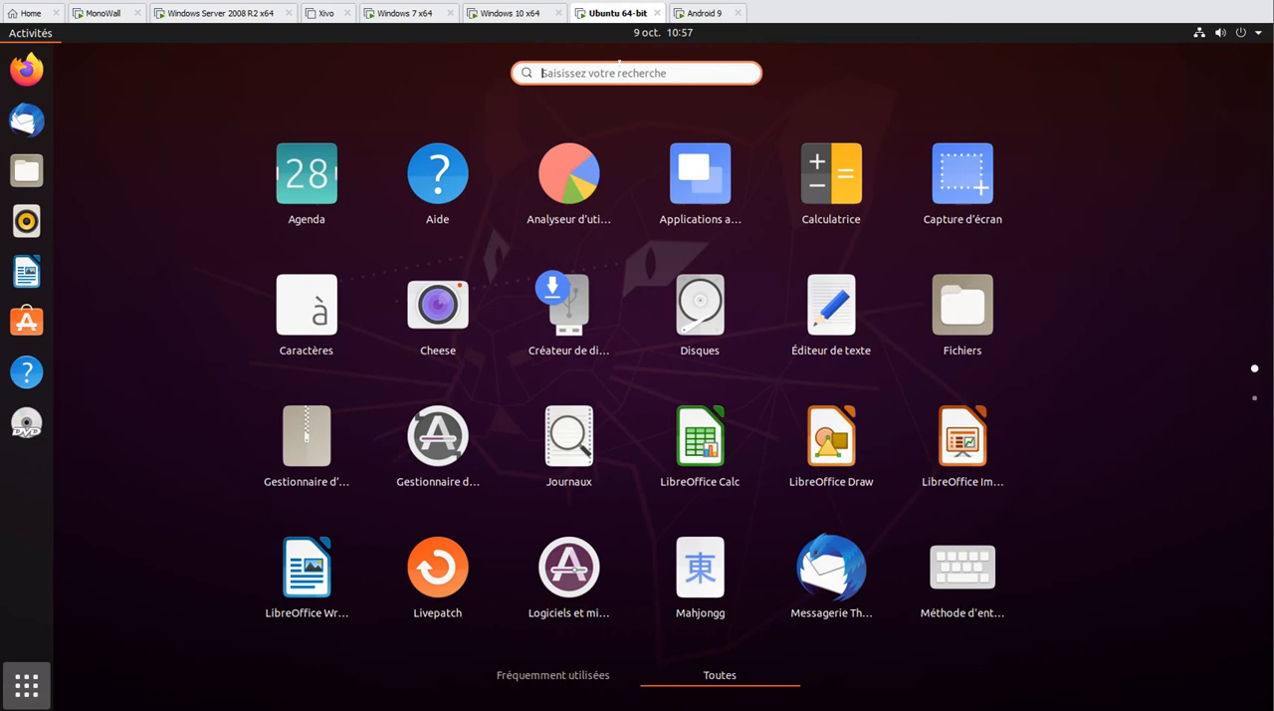
{"action": "type", "text": "rem"}
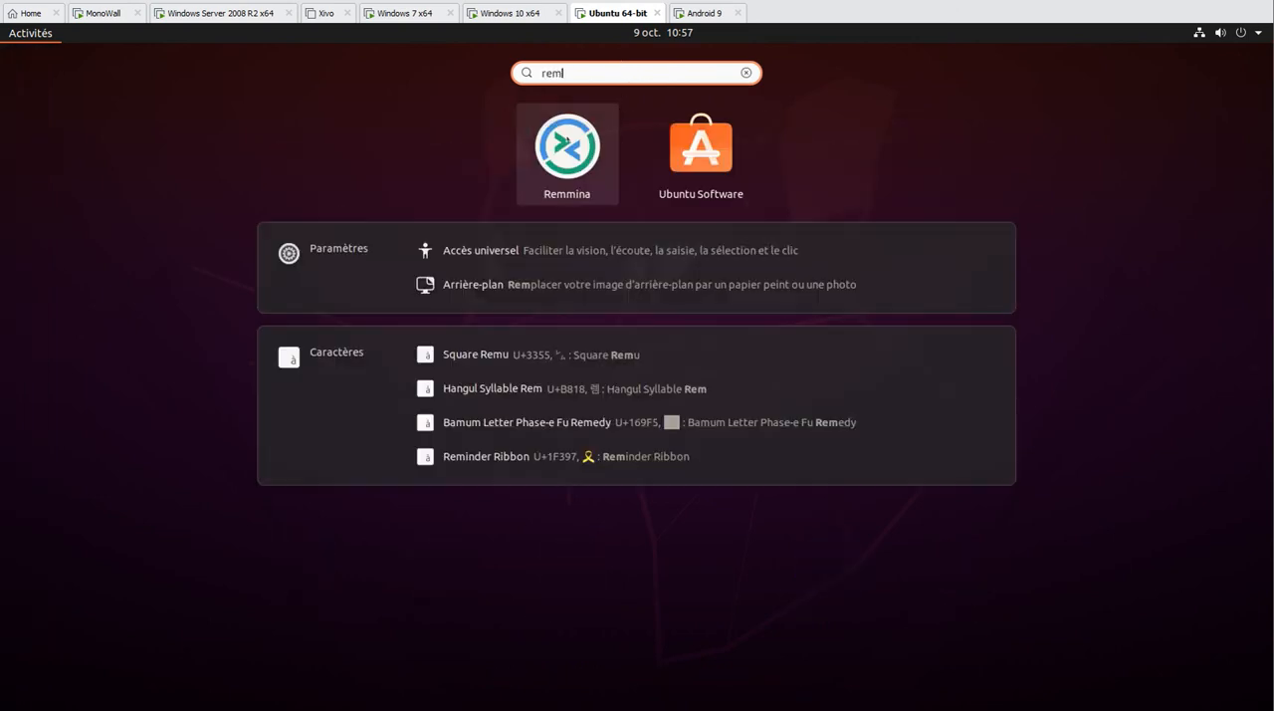
{"action": "left_click", "coordinate": [567, 139]}
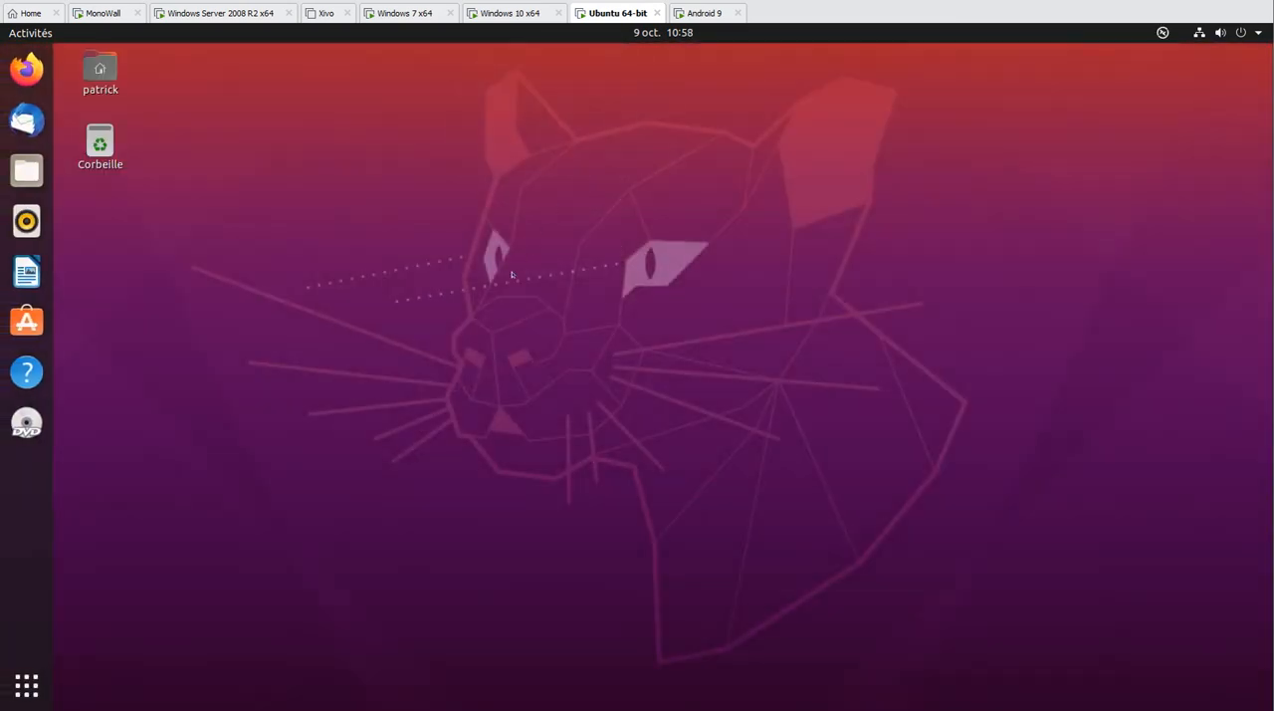
{"action": "left_click", "coordinate": [263, 92]}
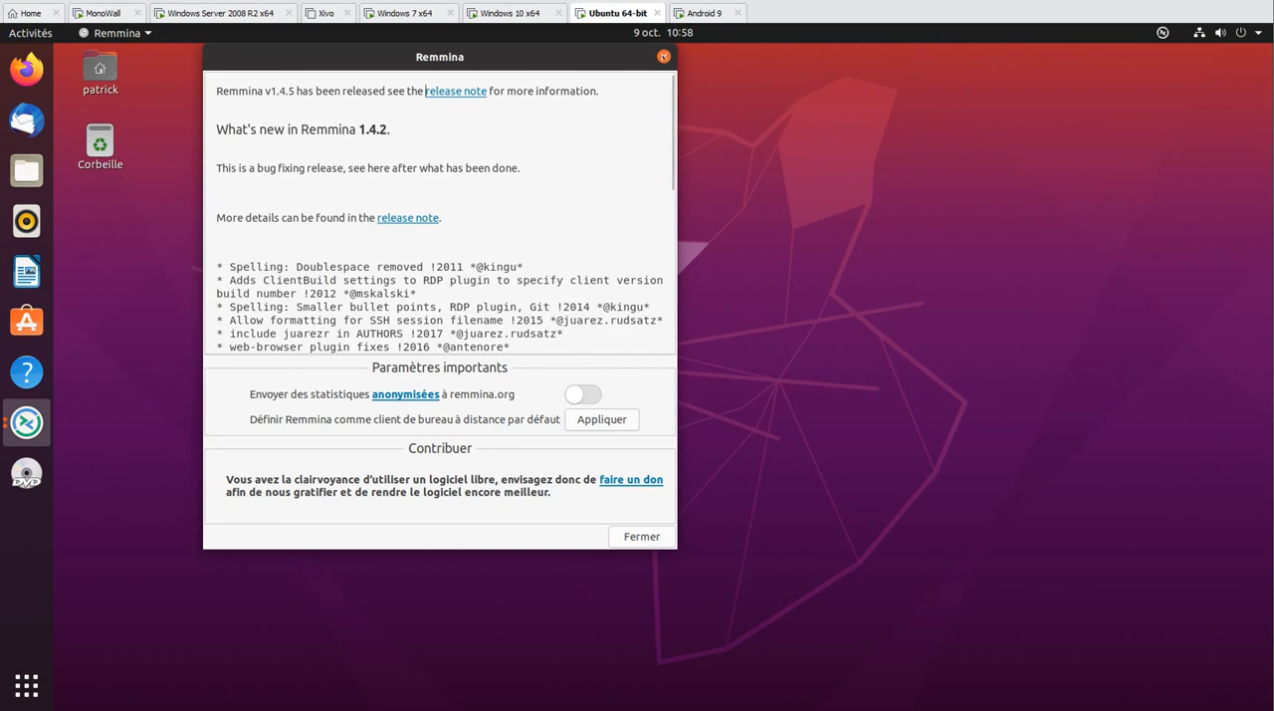
{"action": "key", "text": "Escape"}
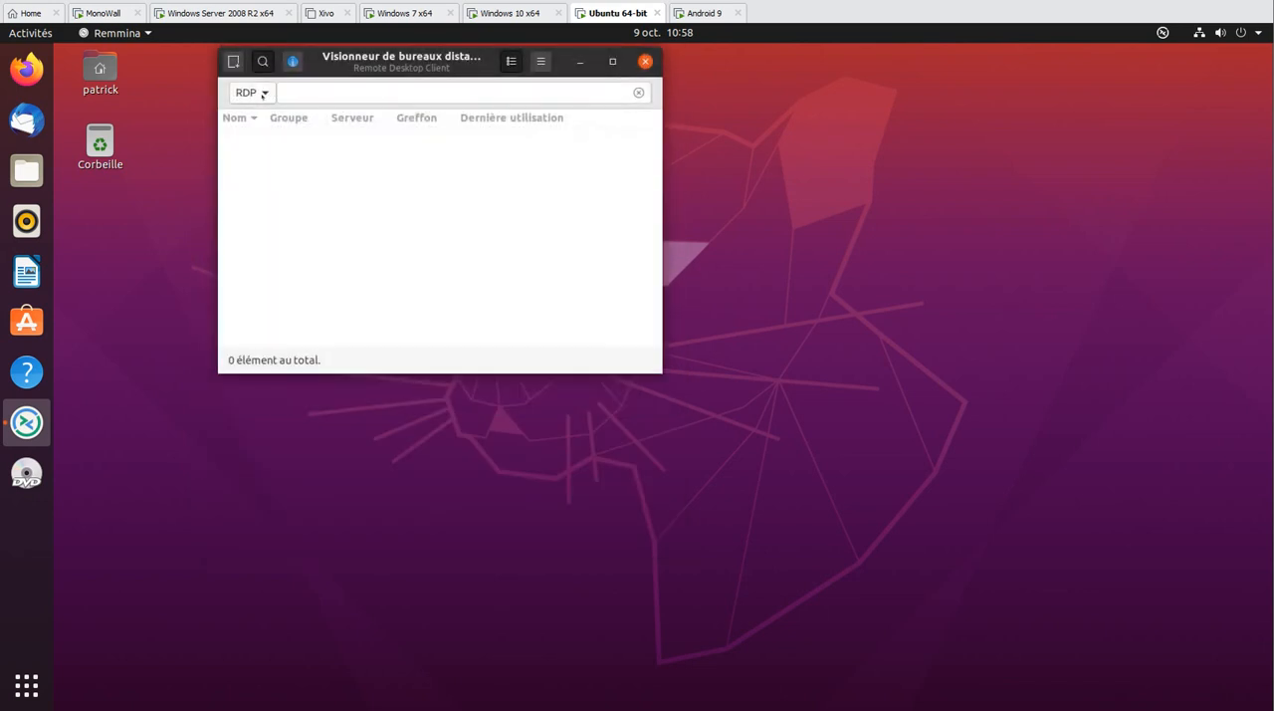
Set Remmina's quick connection protocol to VNC and connect to 192.168.100.103 with the VNC password
{"action": "left_click", "coordinate": [262, 92]}
{"action": "left_click", "coordinate": [244, 115]}
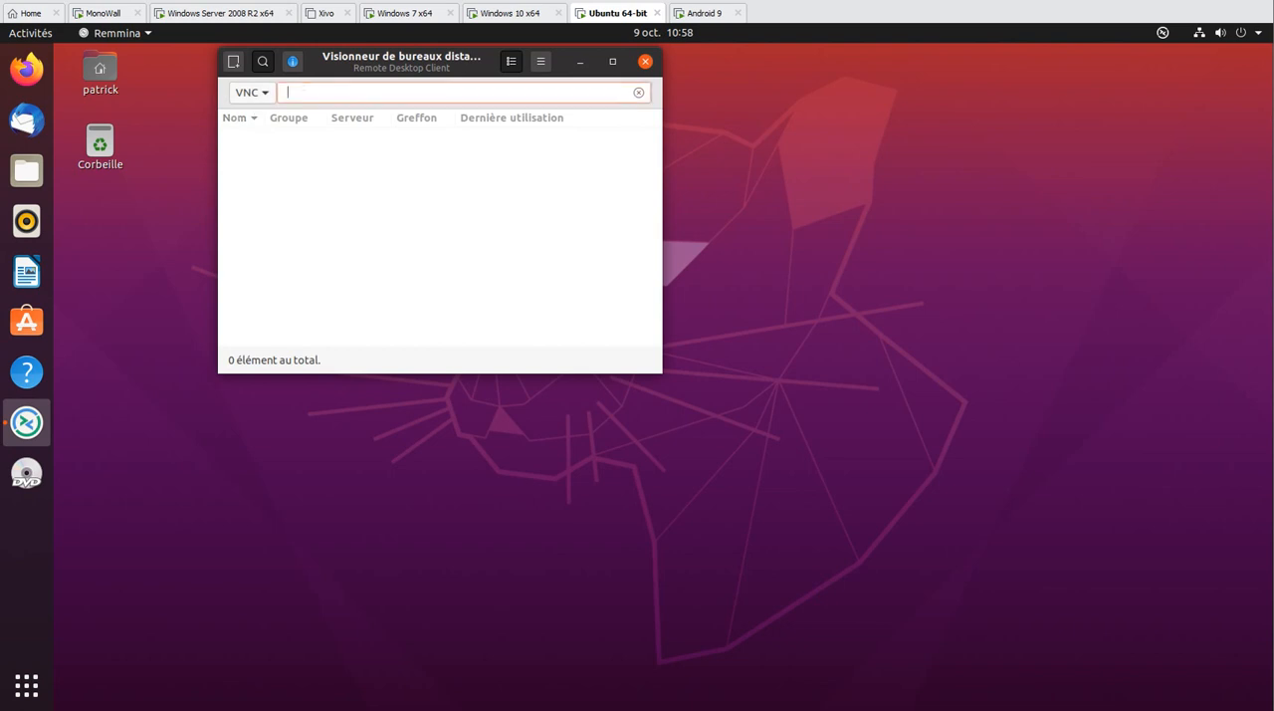
{"action": "type", "text": "192.168.100.103"}
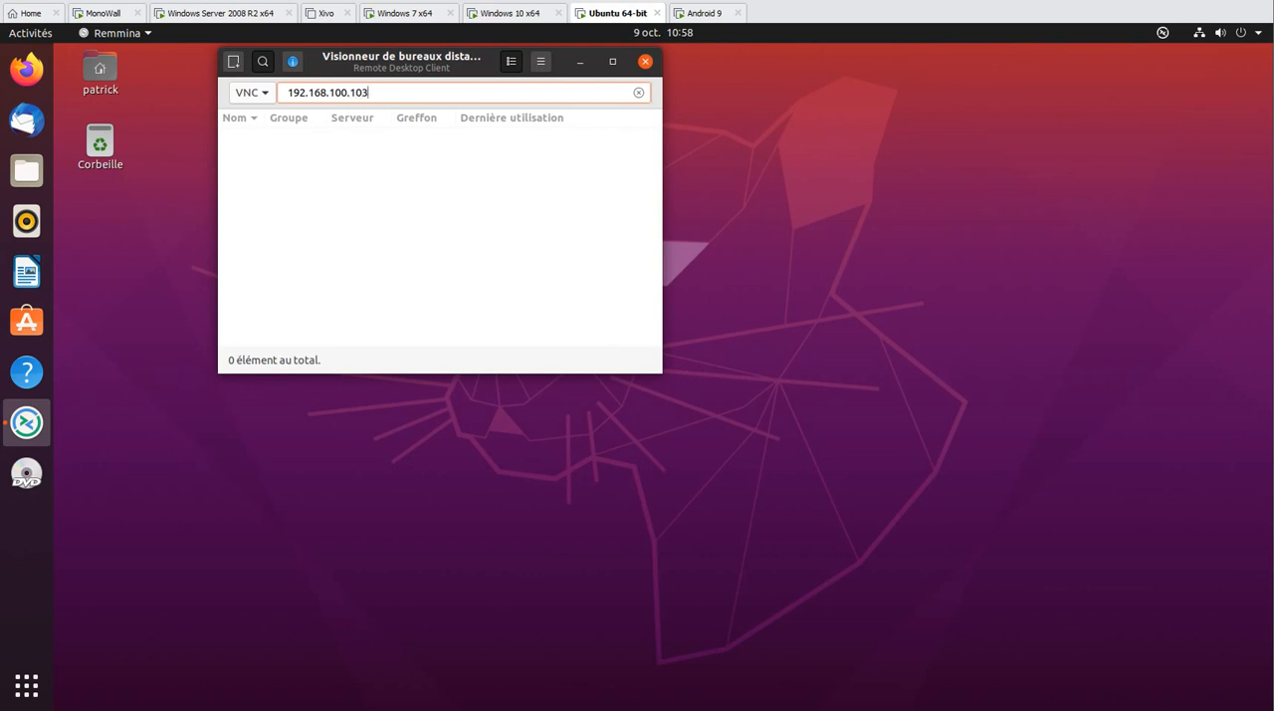
{"action": "key", "text": "Return"}
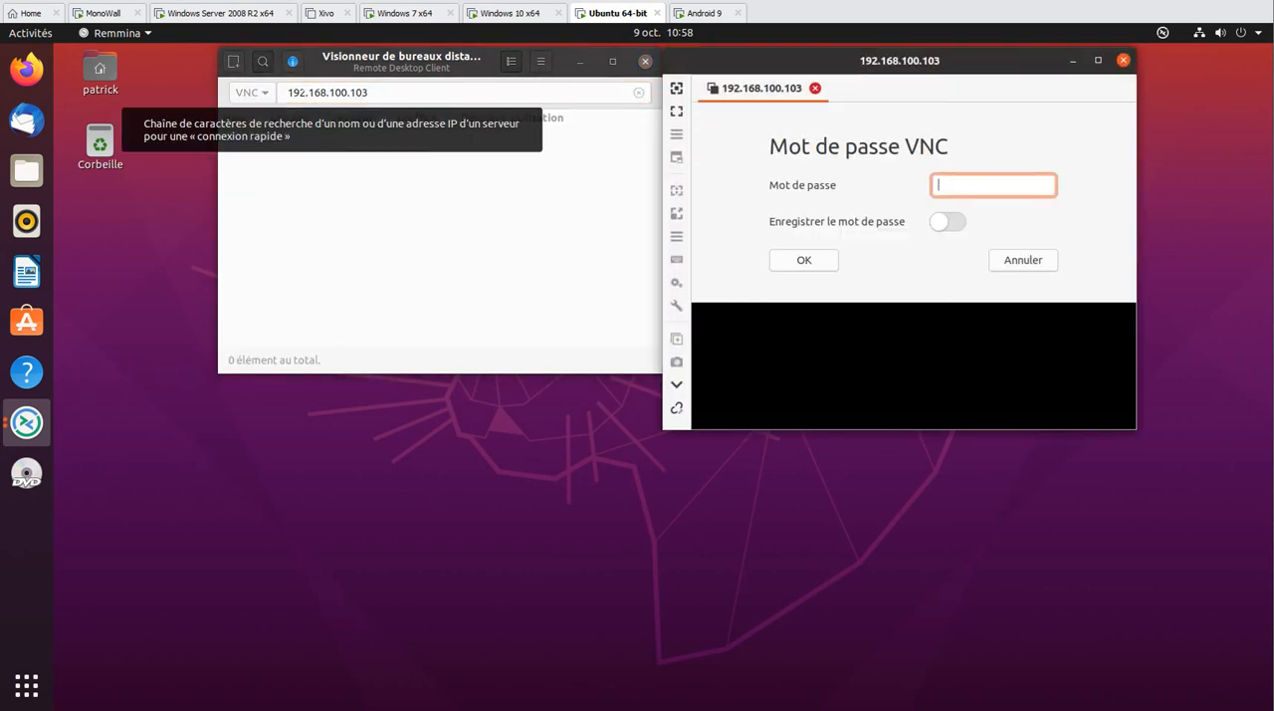
{"action": "type", "text": "••••••"}
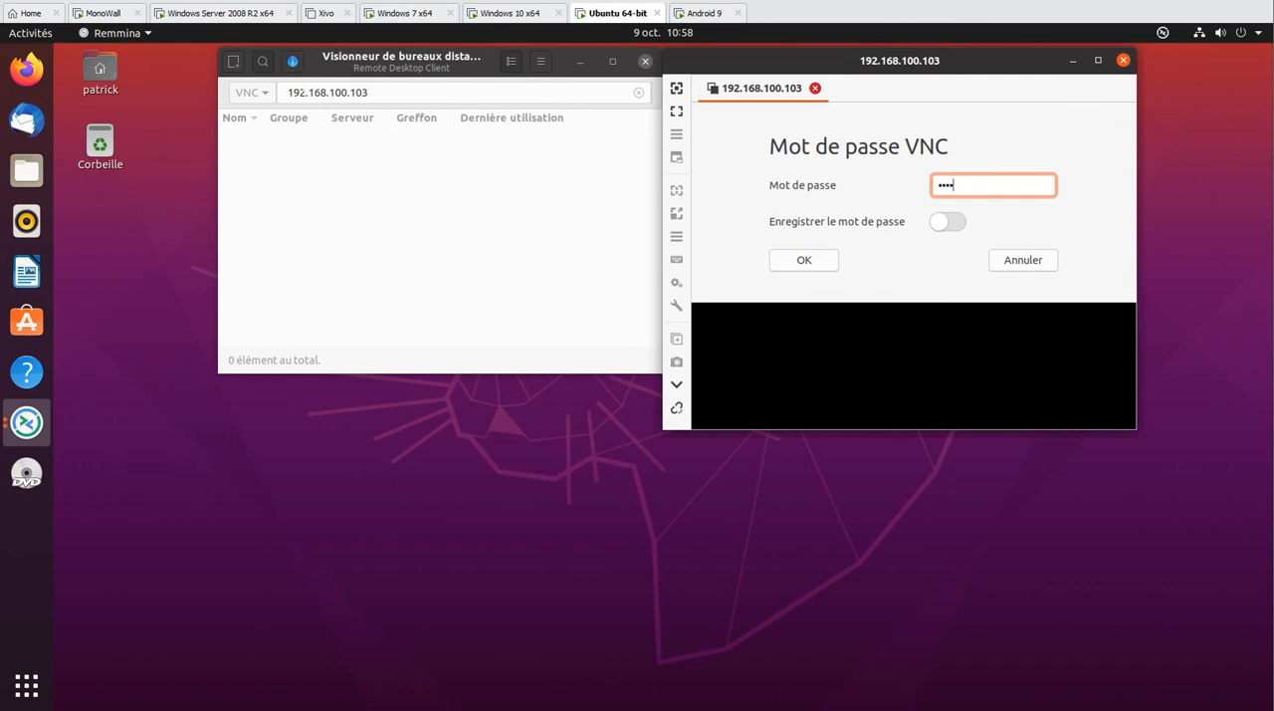
{"action": "key", "text": "Return"}
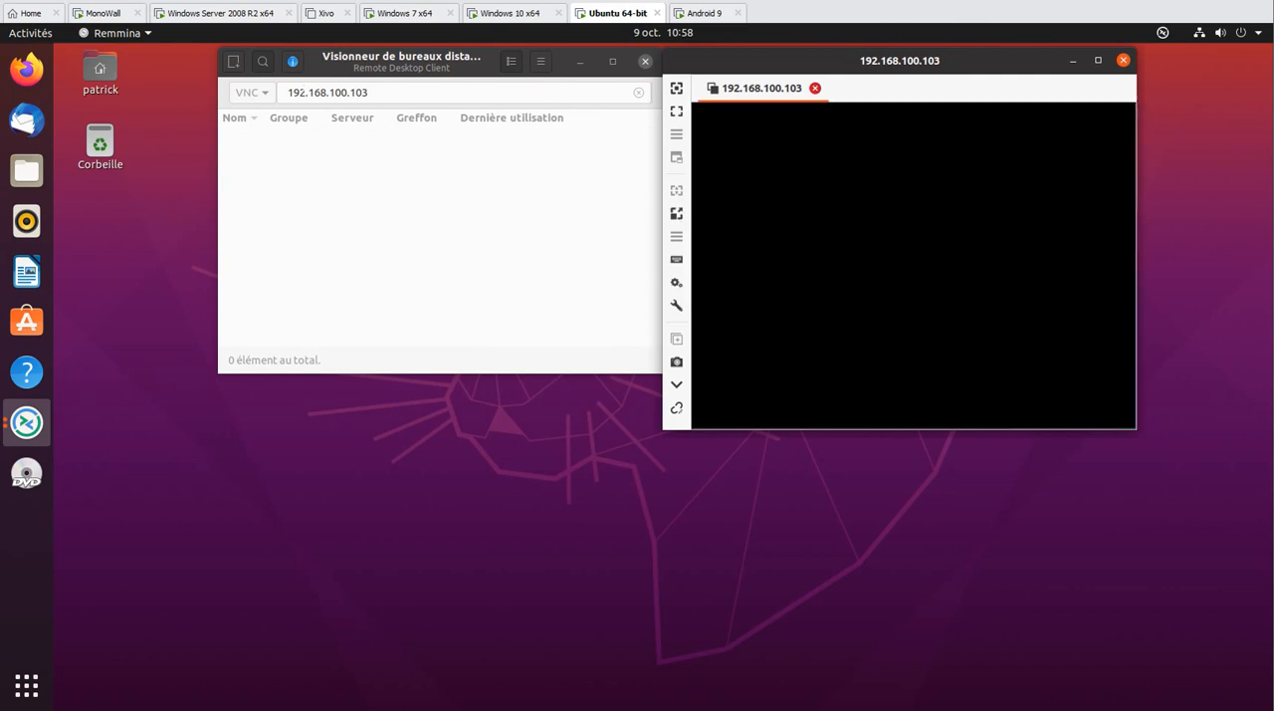
Maximize the Remmina session window, try resizing it to fit the remote resolution, and maximize it again
{"action": "left_click", "coordinate": [1099, 61]}
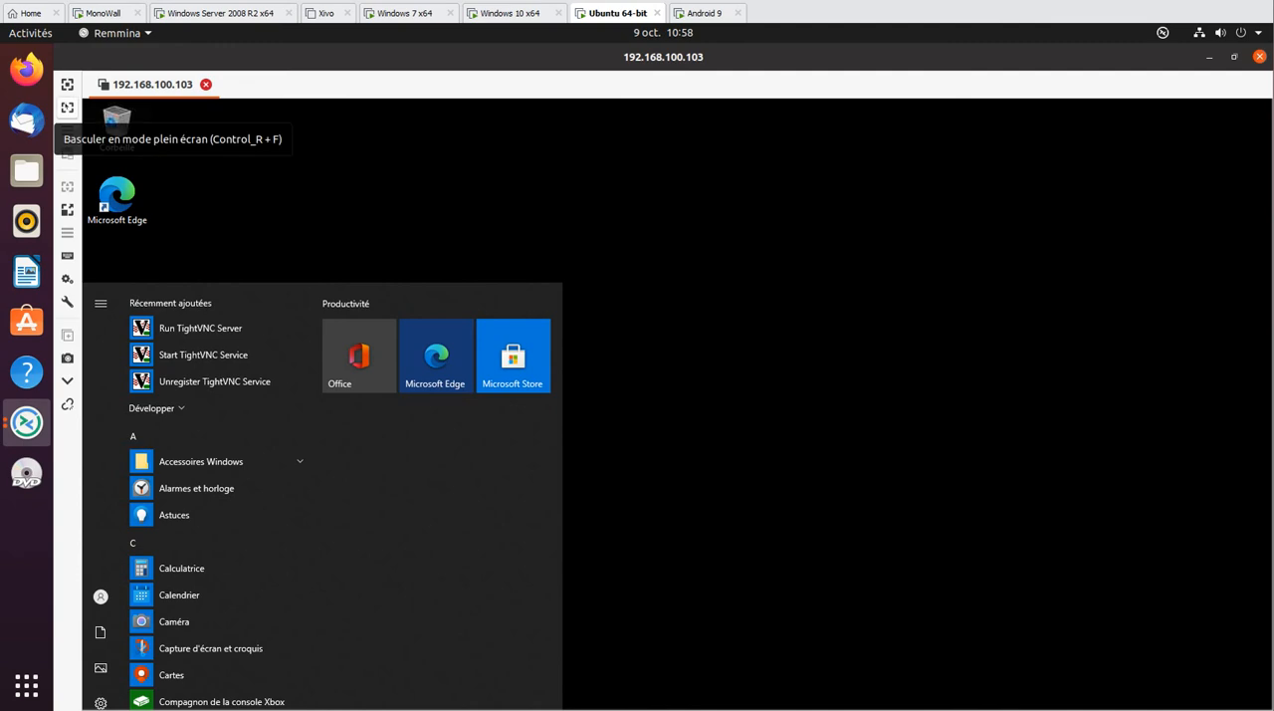
{"action": "left_click", "coordinate": [66, 84]}
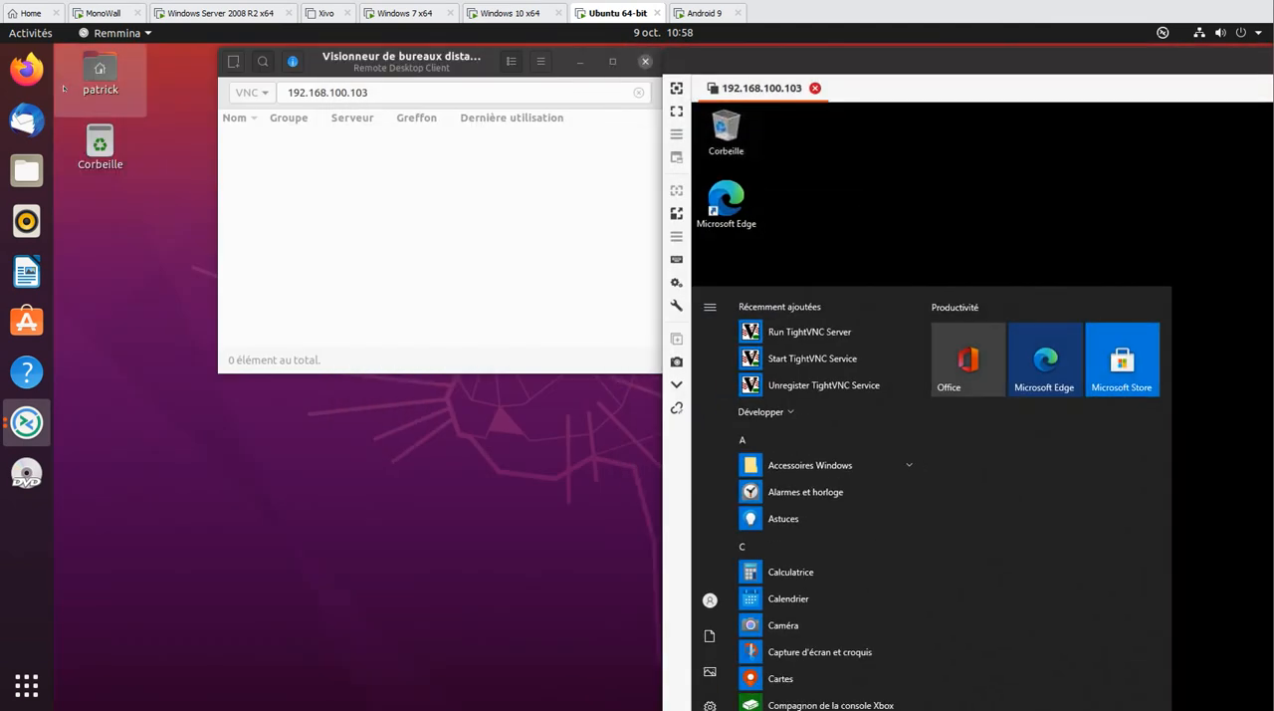
{"action": "double_click", "coordinate": [817, 60]}
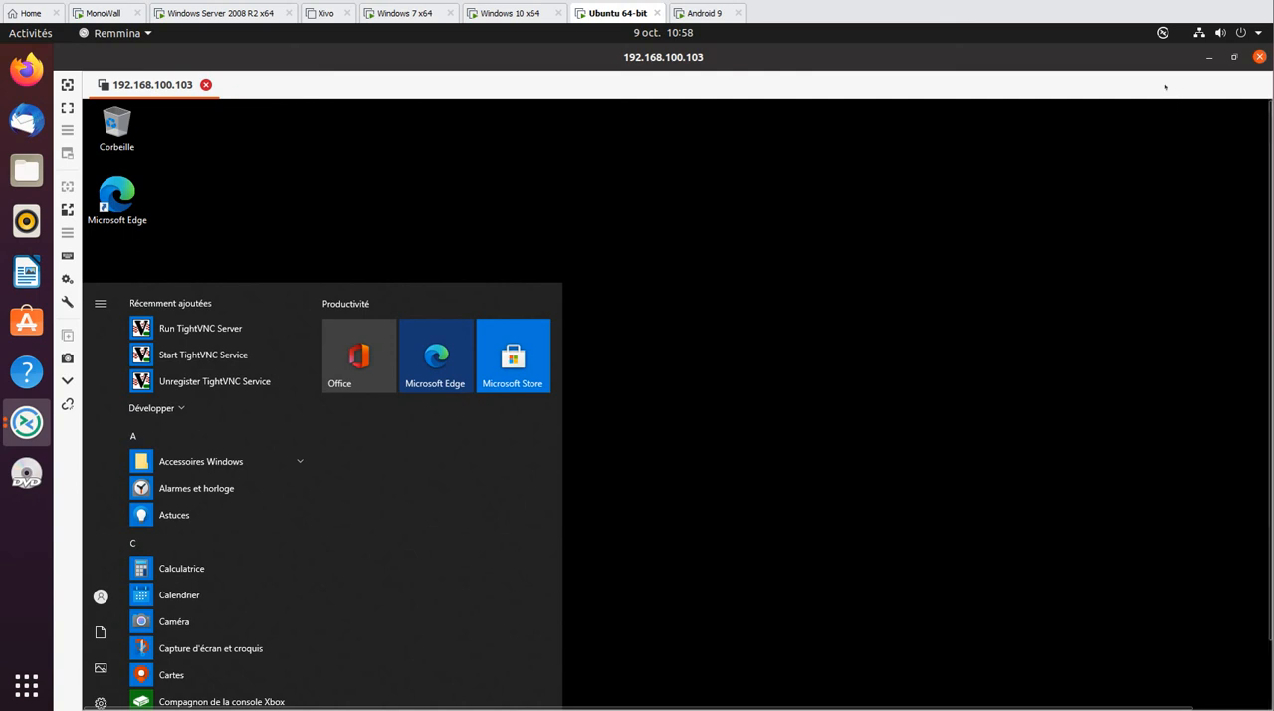
Compare the remote view with the Windows 10 machine, return to Ubuntu, and close the 192.168.100.103 session in Remmina
{"action": "left_click", "coordinate": [510, 14]}
{"action": "left_click", "coordinate": [613, 14]}
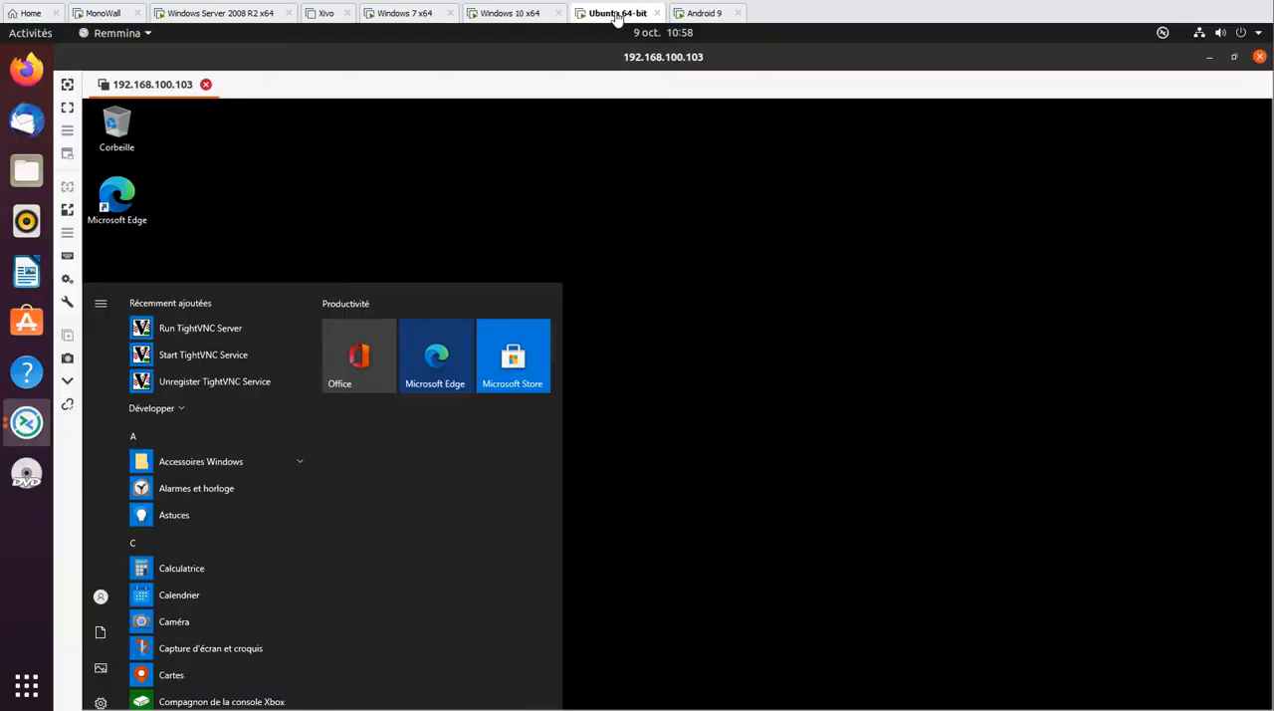
{"action": "left_click", "coordinate": [1259, 56]}
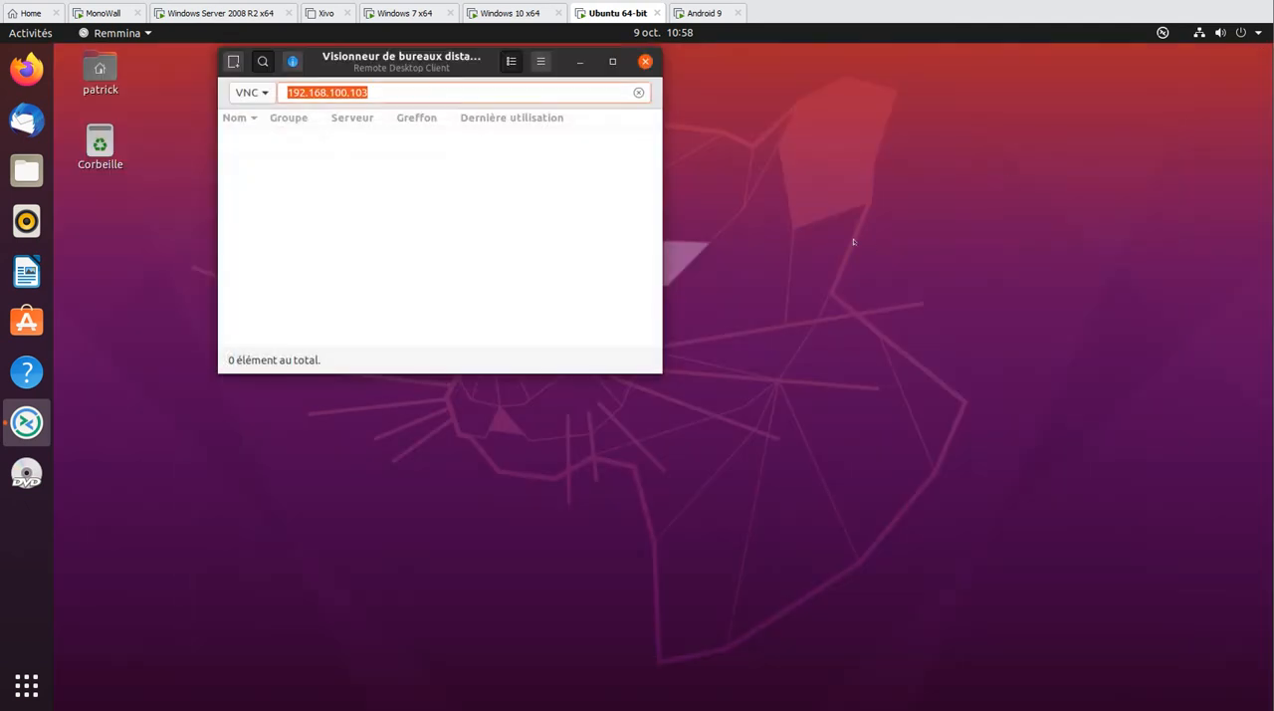